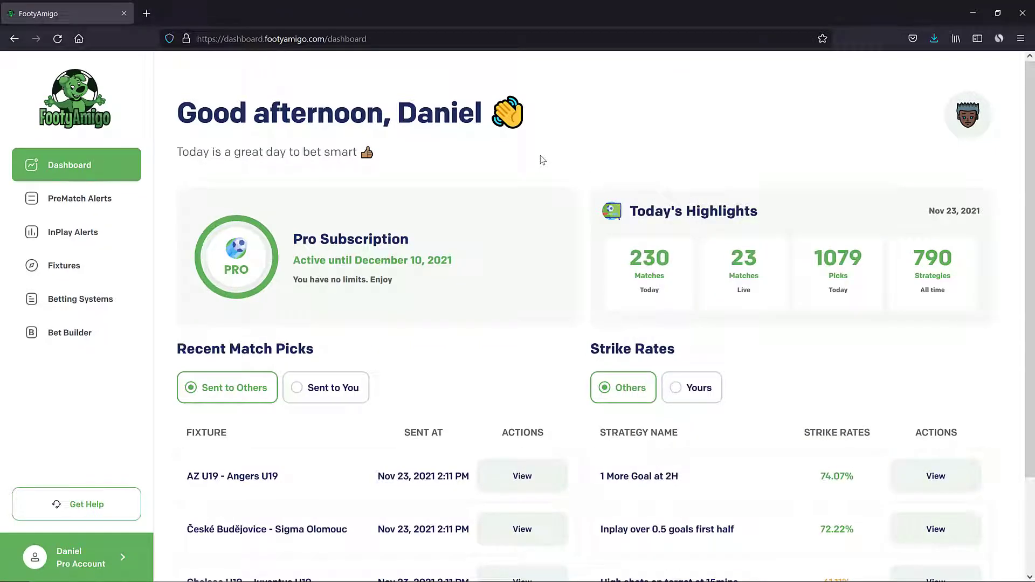
- Look through the PreMatch Alerts preset and explore strategies, ending back at the own strategies list
{"action": "left_click", "coordinate": [72, 202]}
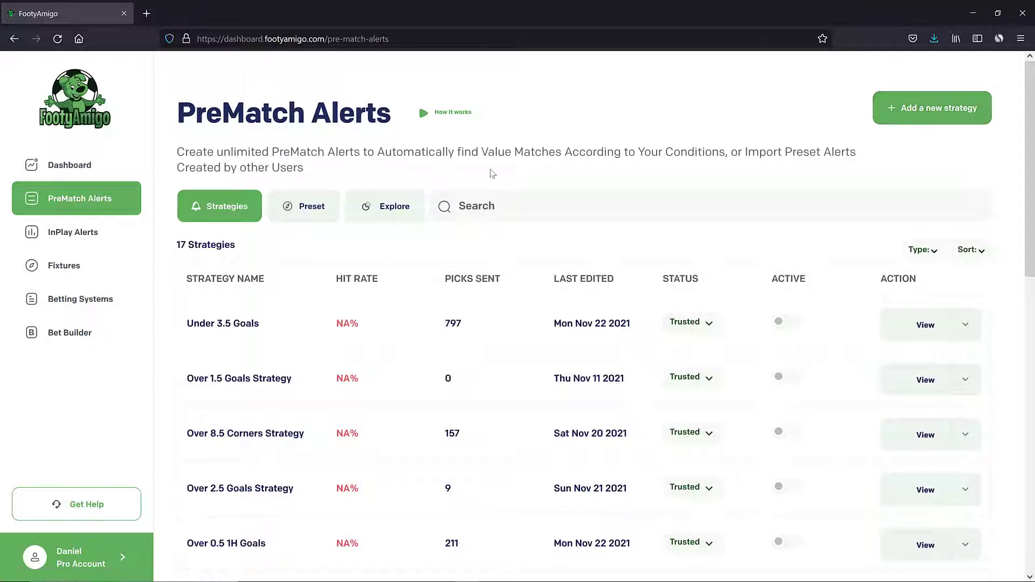
{"action": "left_click", "coordinate": [301, 208]}
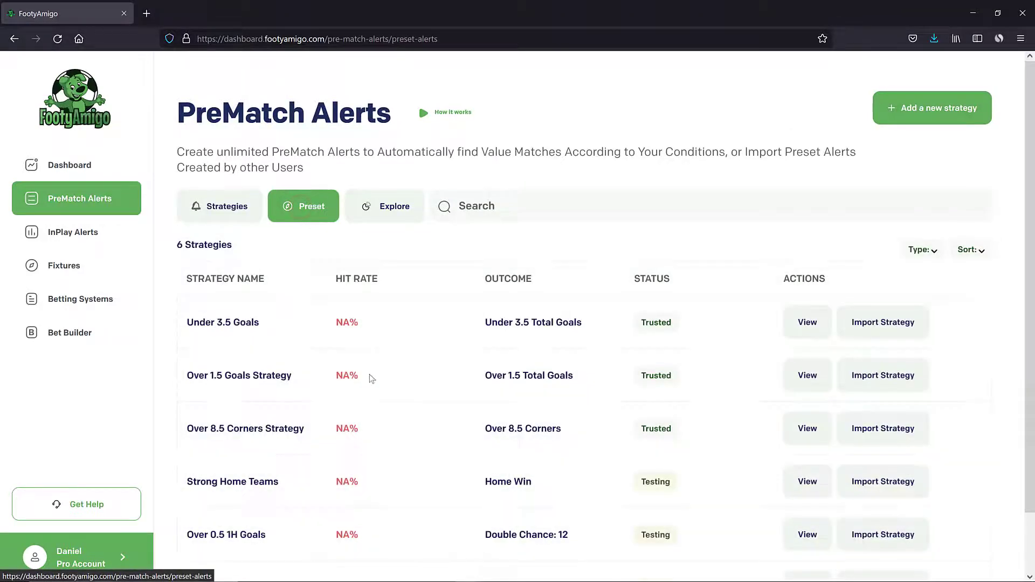
{"action": "scroll", "coordinate": [369, 376], "scroll_direction": "down", "scroll_amount": 2}
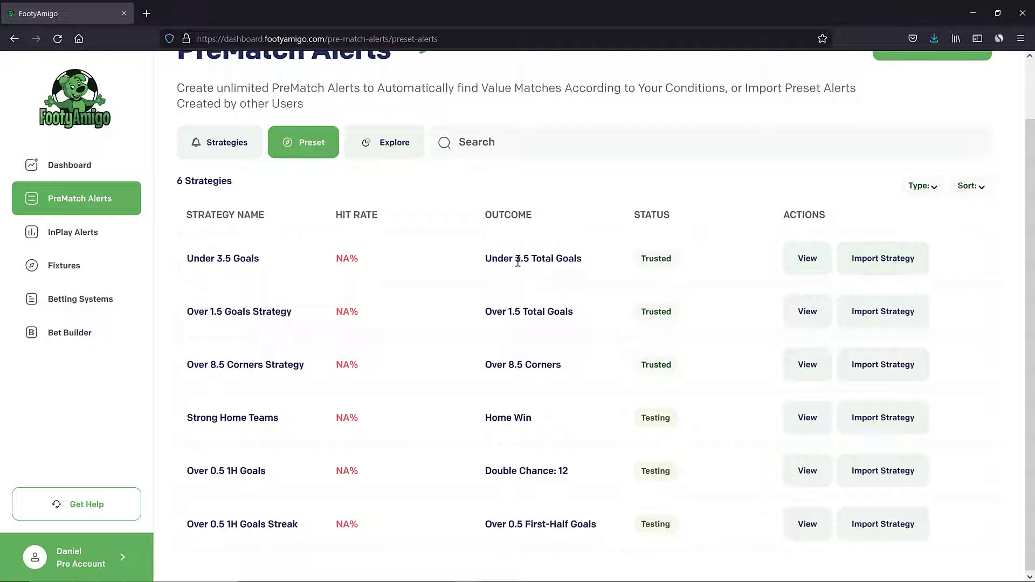
{"action": "left_click", "coordinate": [219, 147]}
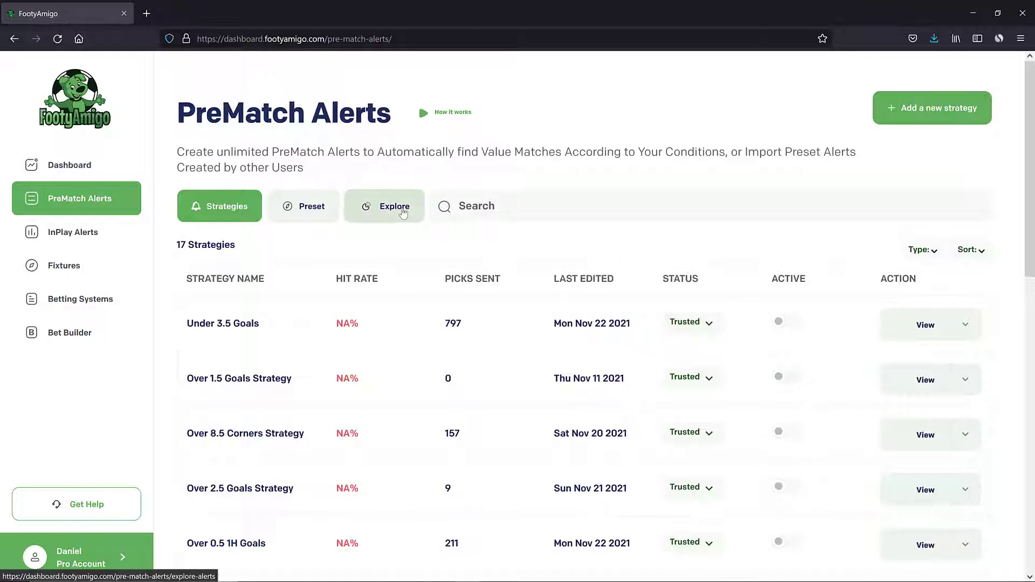
{"action": "left_click", "coordinate": [385, 212]}
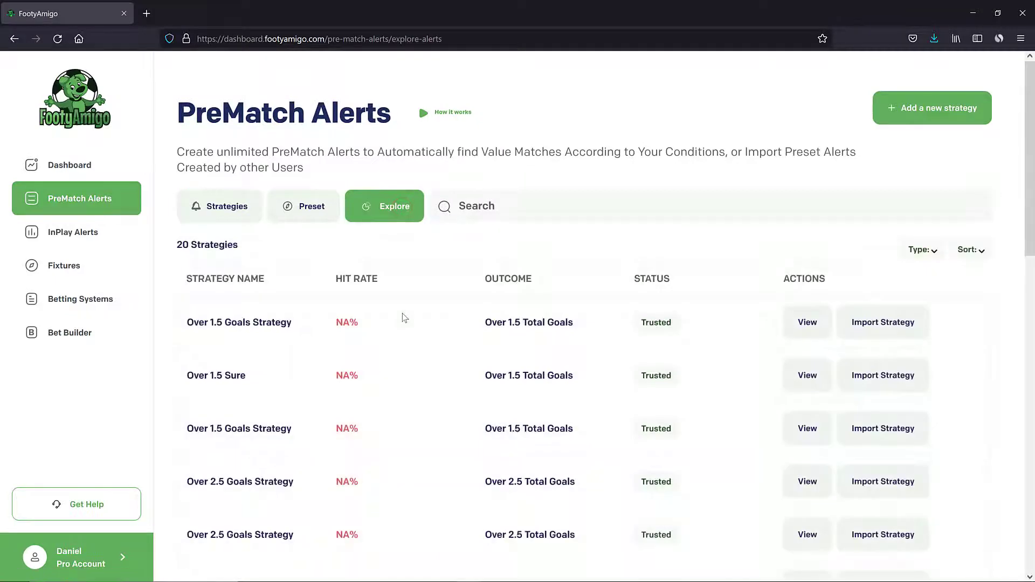
{"action": "left_click", "coordinate": [214, 209]}
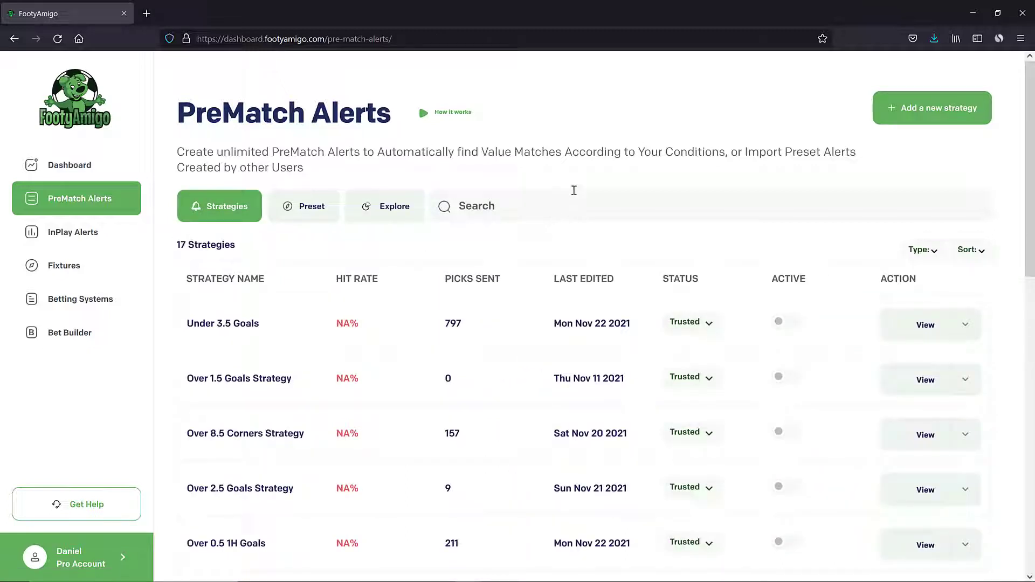
- Start a new General PreMatch strategy named "Under 3.5 Goals Strategy" and continue to its rules
{"action": "left_click", "coordinate": [917, 109]}
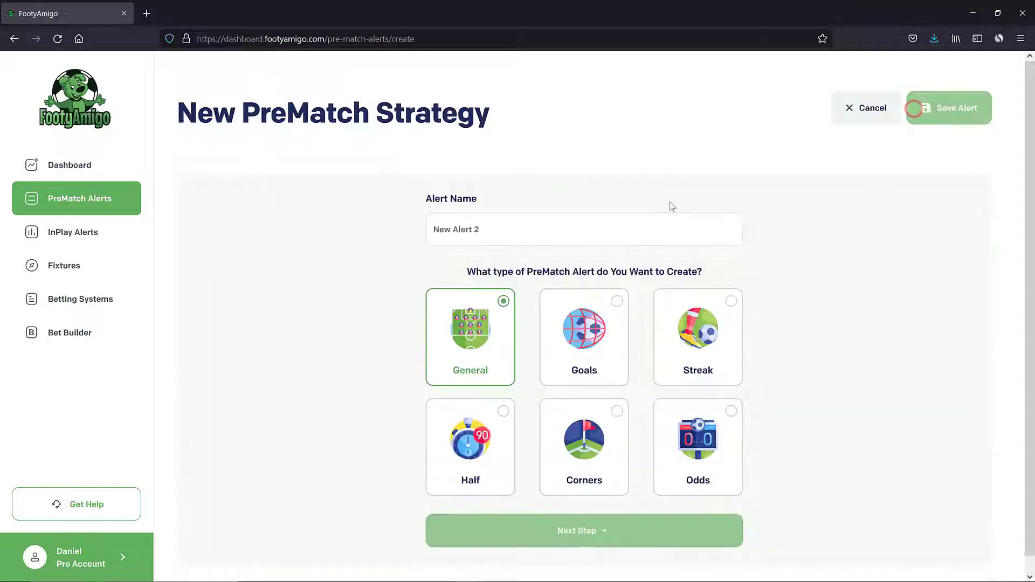
{"action": "left_click", "coordinate": [552, 231]}
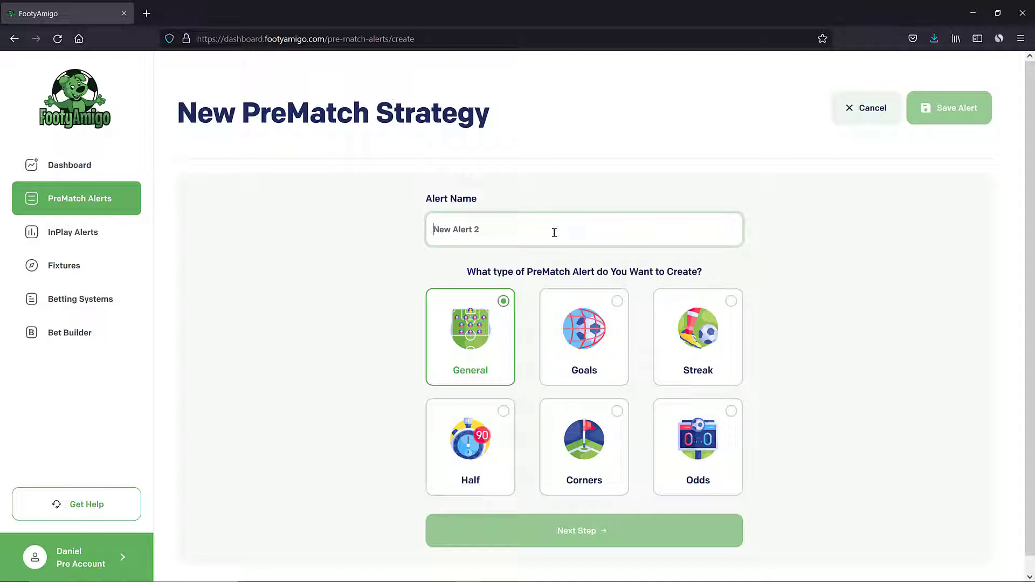
{"action": "type", "text": "Under 3.5 Goals"}
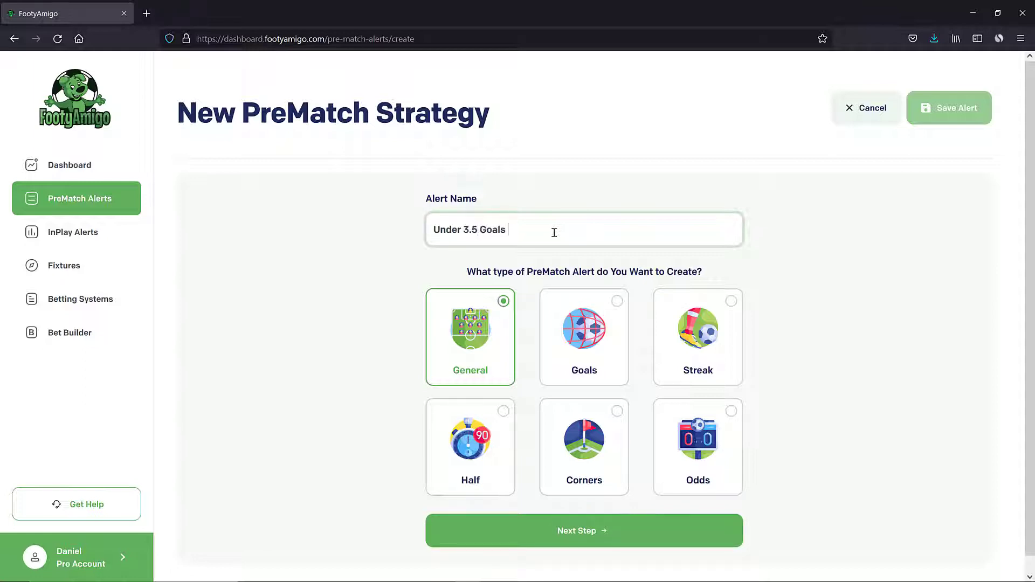
{"action": "type", "text": " Strategy"}
{"action": "left_click", "coordinate": [552, 522]}
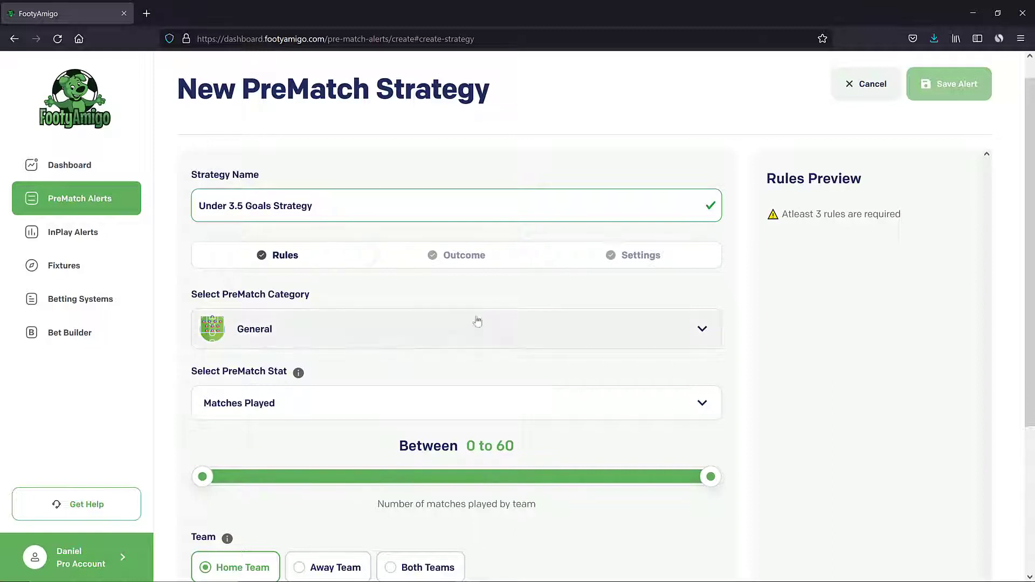
- Examine the available PreMatch categories and the stats offered in the Goals category
{"action": "scroll", "coordinate": [445, 297], "scroll_direction": "down", "scroll_amount": 2}
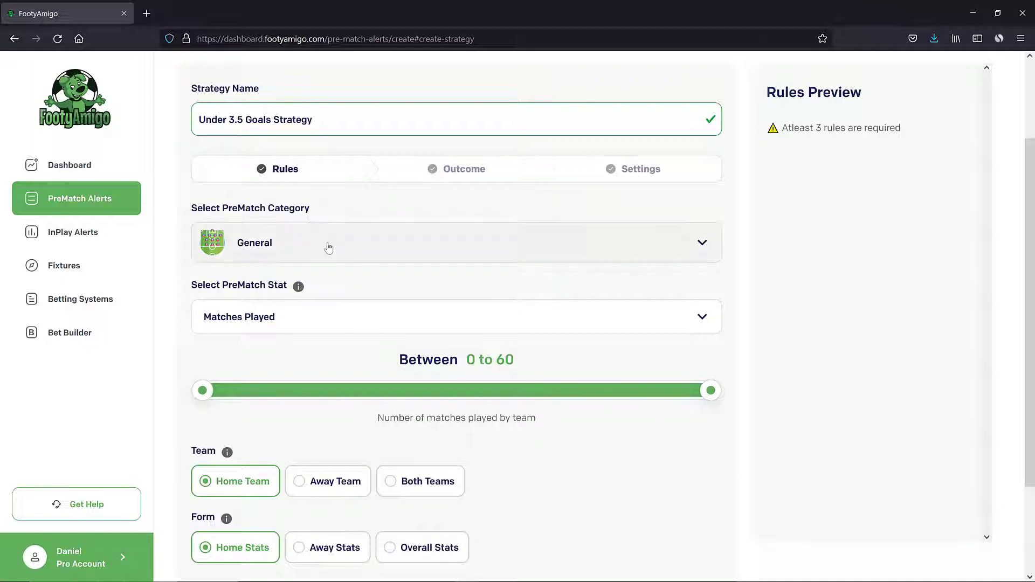
{"action": "left_click", "coordinate": [360, 248]}
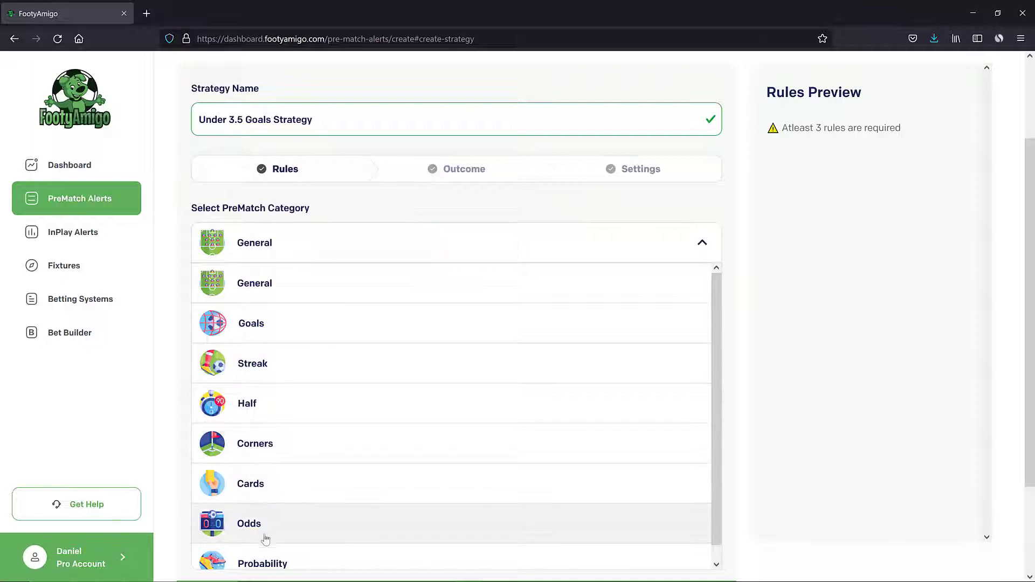
{"action": "left_click", "coordinate": [340, 240]}
{"action": "left_click", "coordinate": [339, 240]}
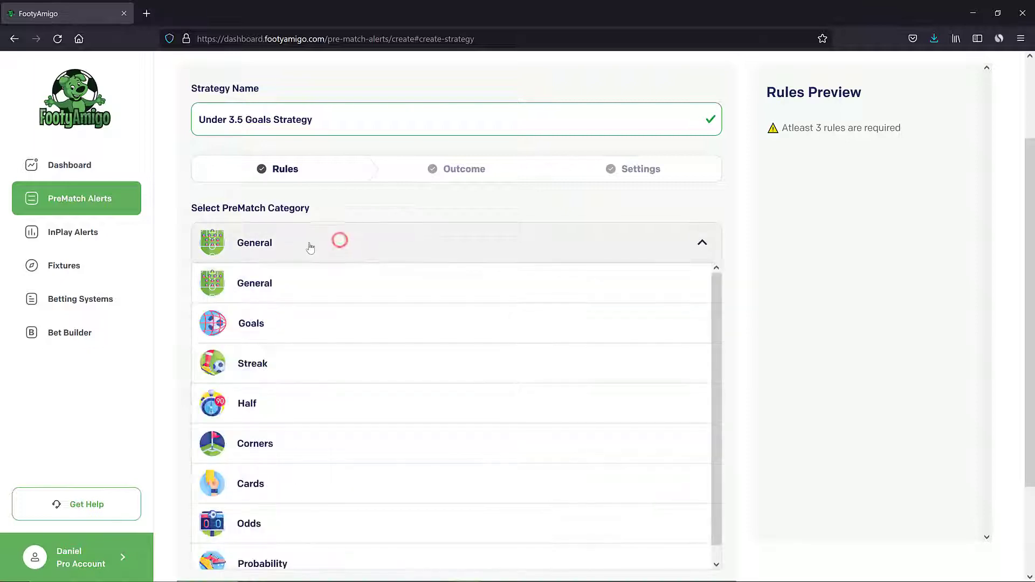
{"action": "left_click", "coordinate": [271, 324]}
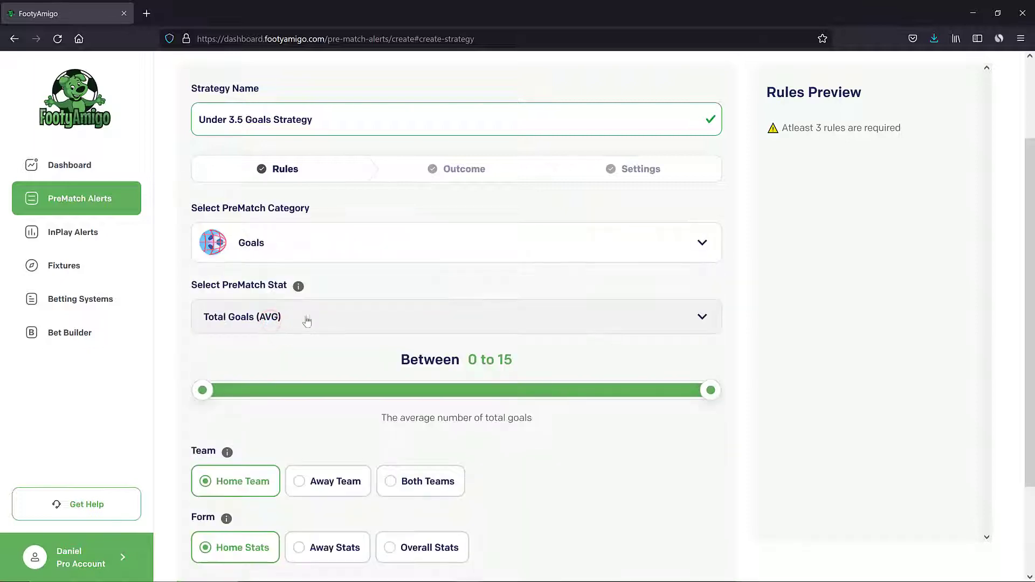
{"action": "left_click", "coordinate": [306, 316]}
{"action": "scroll", "coordinate": [309, 434], "scroll_direction": "down", "scroll_amount": 2}
{"action": "left_click", "coordinate": [325, 317]}
{"action": "left_click", "coordinate": [325, 316]}
{"action": "left_click", "coordinate": [325, 315]}
- Switch the PreMatch category to Streak and look through the stats it offers
{"action": "left_click", "coordinate": [333, 242]}
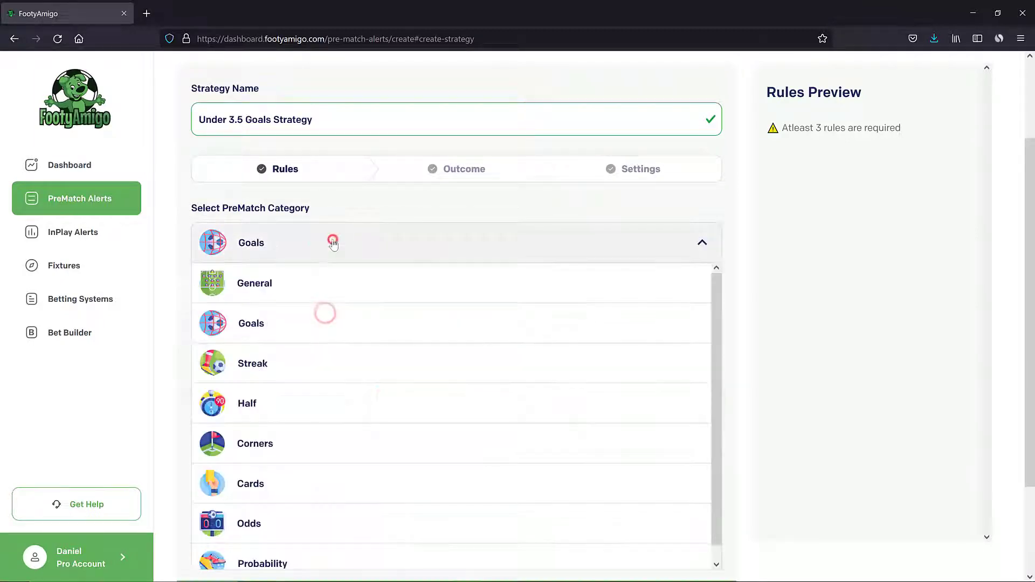
{"action": "left_click", "coordinate": [284, 363]}
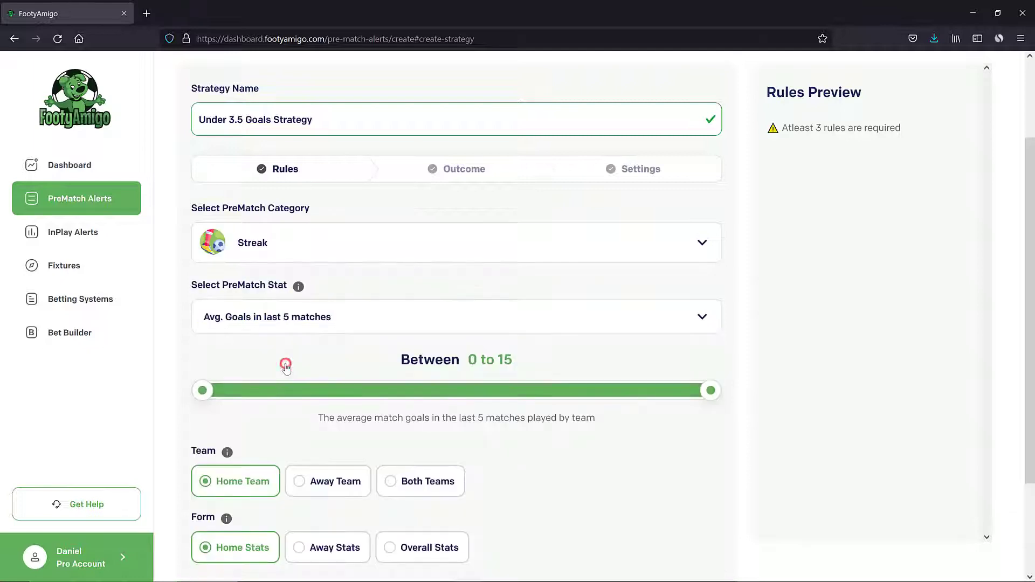
{"action": "left_click", "coordinate": [333, 317]}
{"action": "scroll", "coordinate": [313, 432], "scroll_direction": "down", "scroll_amount": 5}
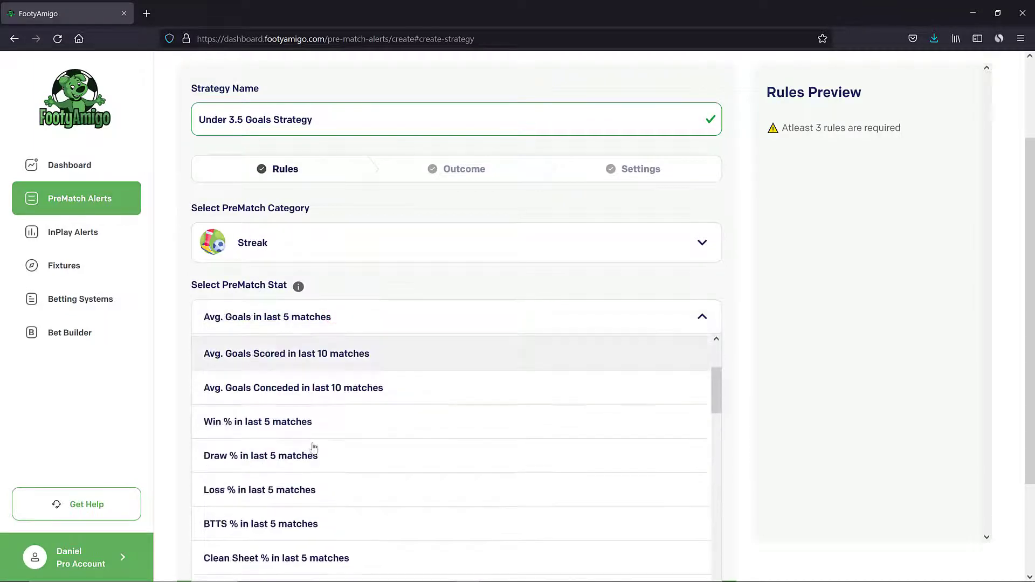
{"action": "scroll", "coordinate": [314, 447], "scroll_direction": "down", "scroll_amount": 2}
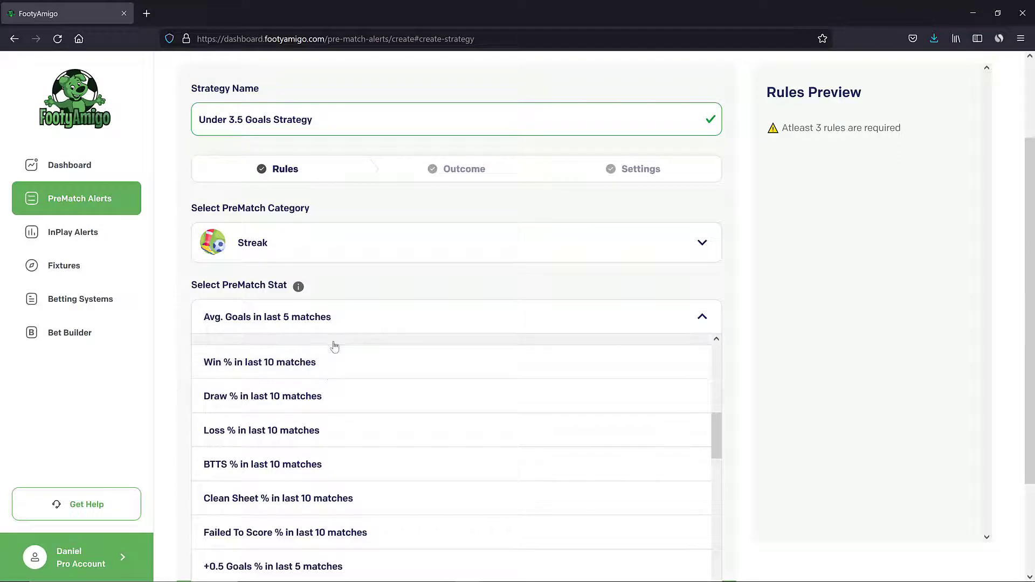
{"action": "left_click", "coordinate": [351, 303]}
- Switch the PreMatch category to Corners and look through its list of stats
{"action": "left_click", "coordinate": [326, 249]}
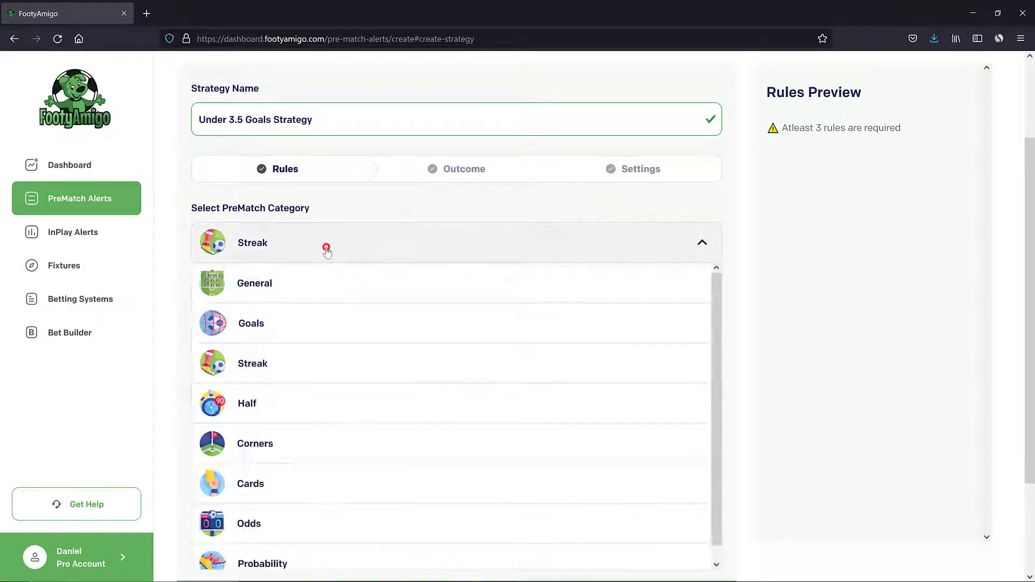
{"action": "left_click", "coordinate": [263, 443]}
{"action": "left_click", "coordinate": [309, 319]}
{"action": "scroll", "coordinate": [300, 457], "scroll_direction": "down", "scroll_amount": 3}
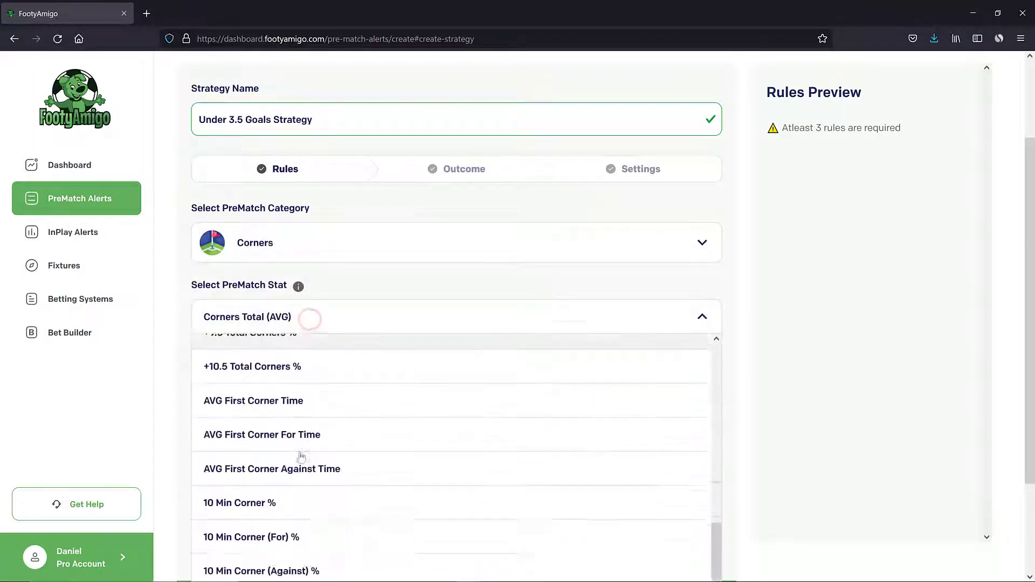
{"action": "scroll", "coordinate": [301, 457], "scroll_direction": "up", "scroll_amount": 10}
{"action": "left_click", "coordinate": [328, 322]}
{"action": "left_click", "coordinate": [328, 322]}
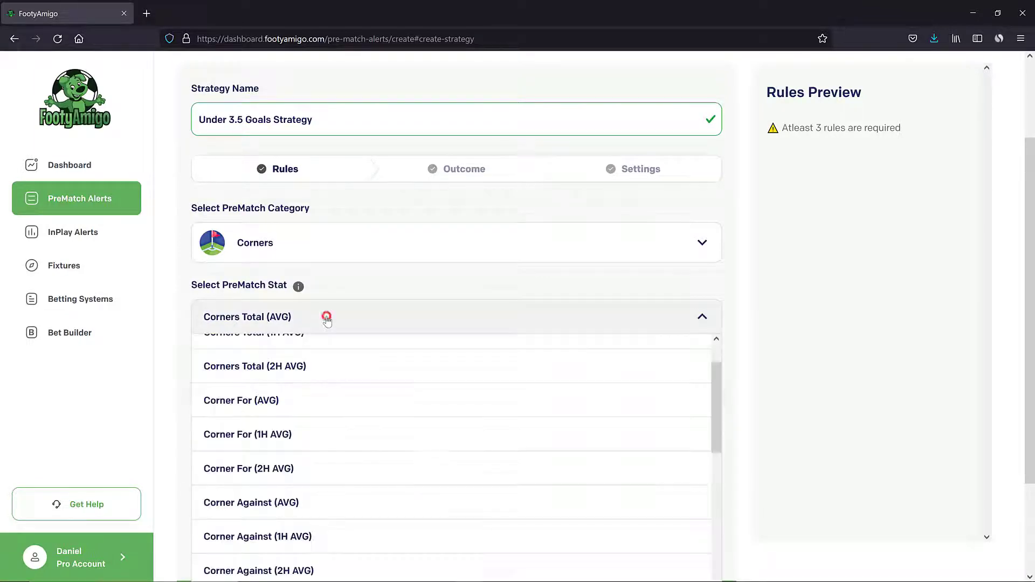
{"action": "left_click", "coordinate": [326, 317]}
- Set the first rule to the General category's Matches Played stat, with a range of 9 to 60
{"action": "left_click", "coordinate": [354, 240]}
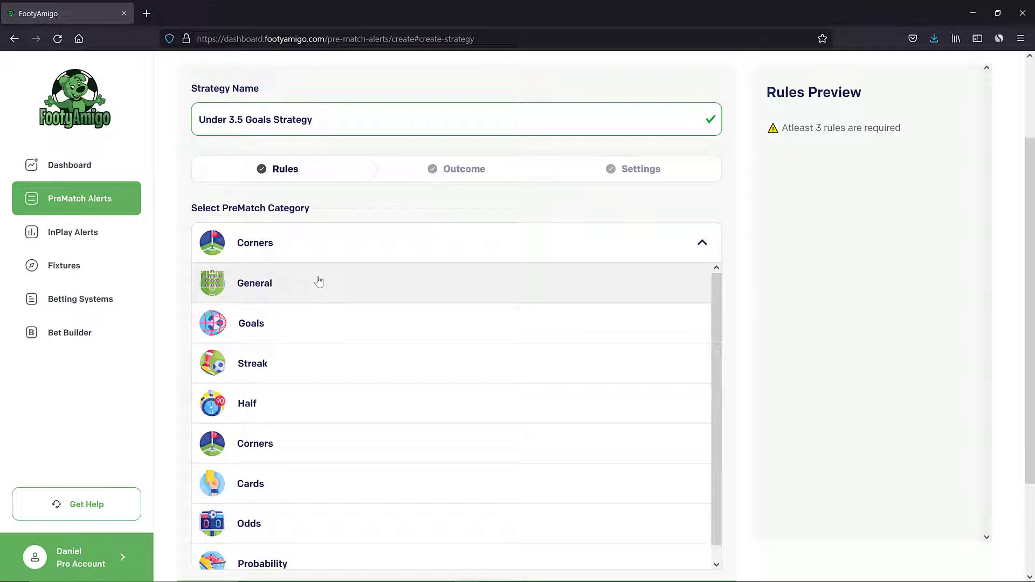
{"action": "left_click", "coordinate": [275, 282]}
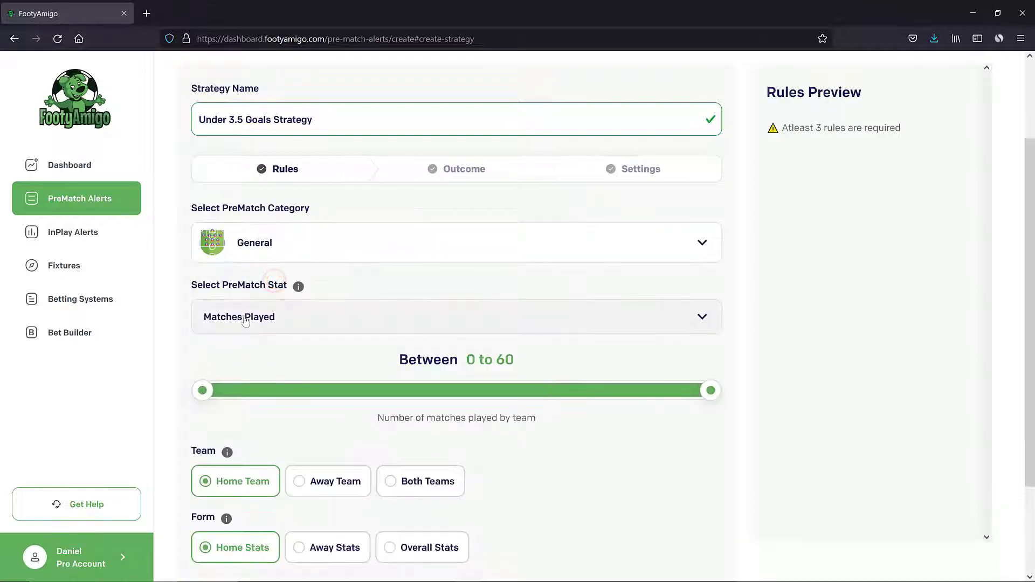
{"action": "left_click", "coordinate": [245, 322]}
{"action": "scroll", "coordinate": [303, 429], "scroll_direction": "up", "scroll_amount": 3}
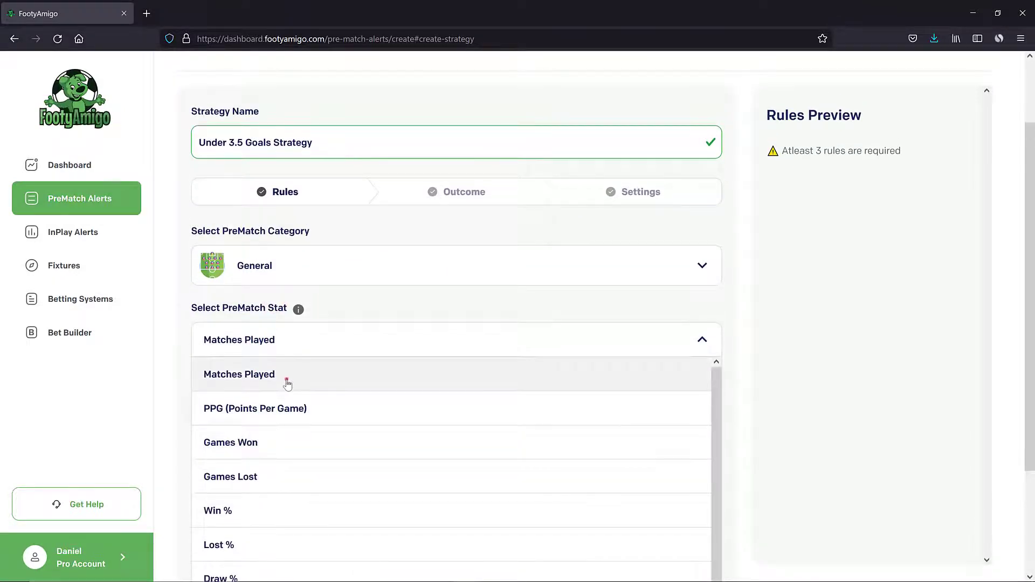
{"action": "left_click", "coordinate": [287, 384]}
{"action": "scroll", "coordinate": [285, 372], "scroll_direction": "down", "scroll_amount": 2}
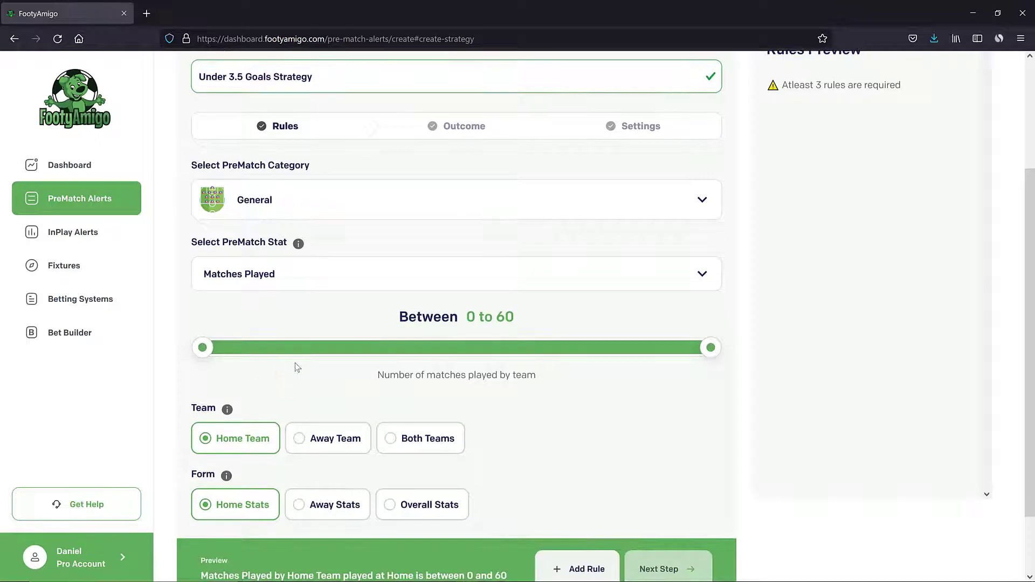
{"action": "mouse_move", "coordinate": [204, 348]}
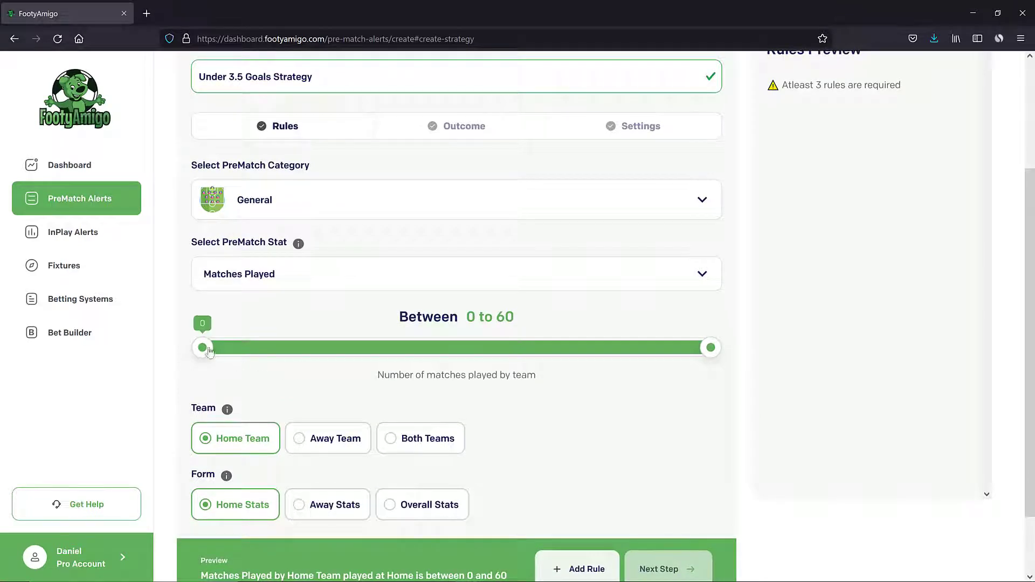
{"action": "left_click_drag", "start_coordinate": [204, 349], "coordinate": [280, 353]}
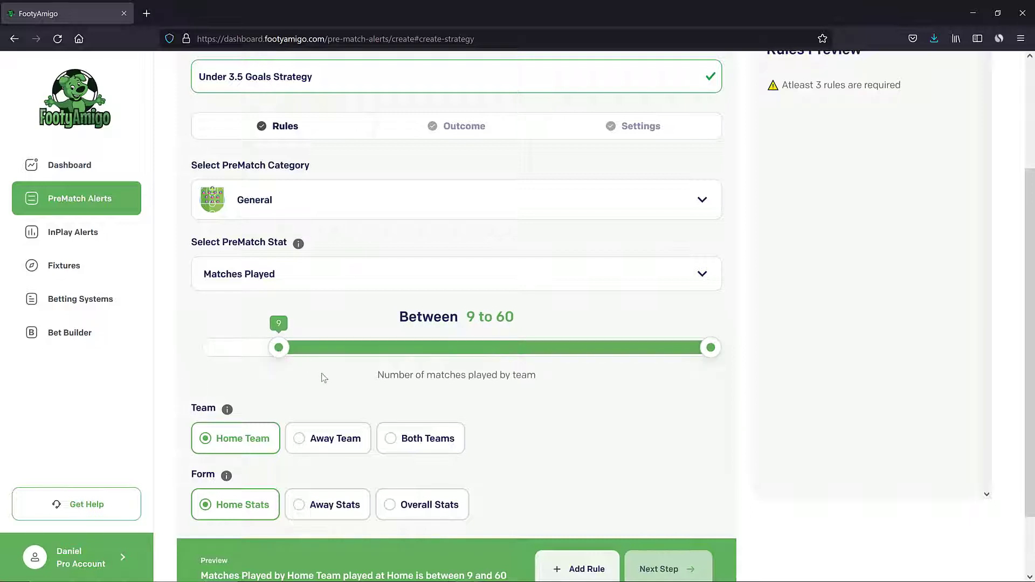
- Apply the Matches Played rule to Both Teams with Overall Stats and add it to the strategy
{"action": "scroll", "coordinate": [321, 376], "scroll_direction": "down", "scroll_amount": 1}
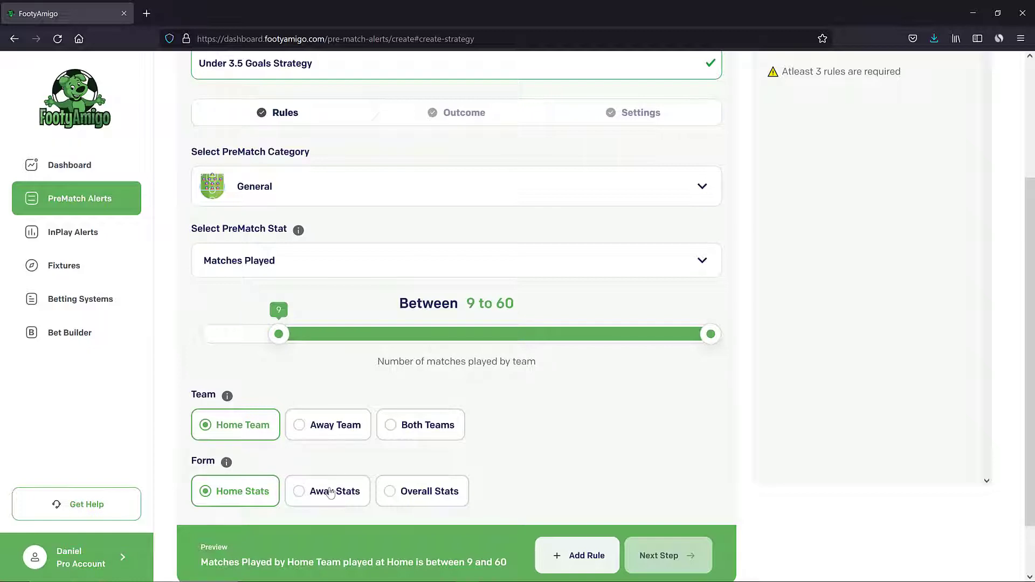
{"action": "left_click", "coordinate": [422, 420]}
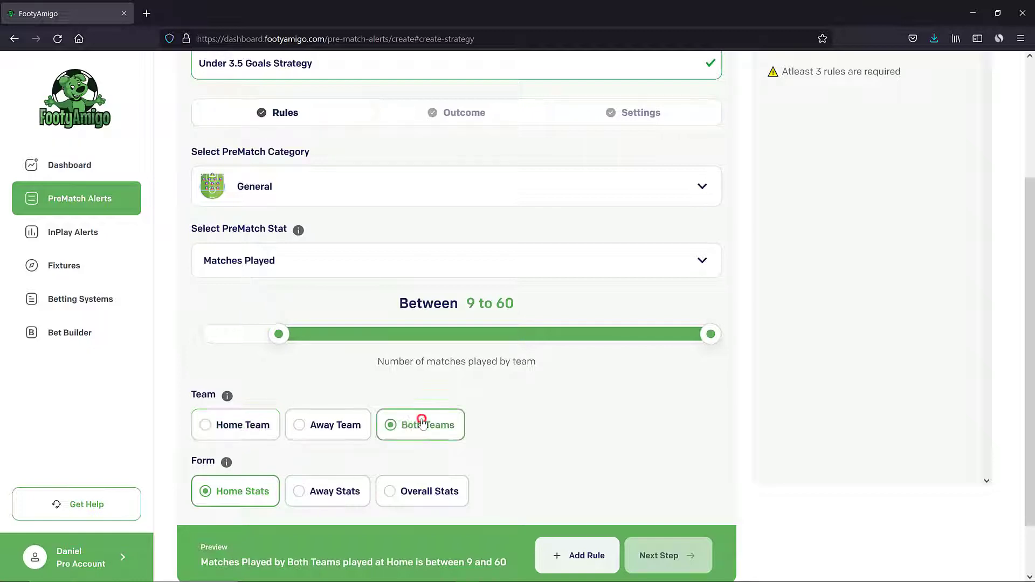
{"action": "left_click", "coordinate": [421, 494]}
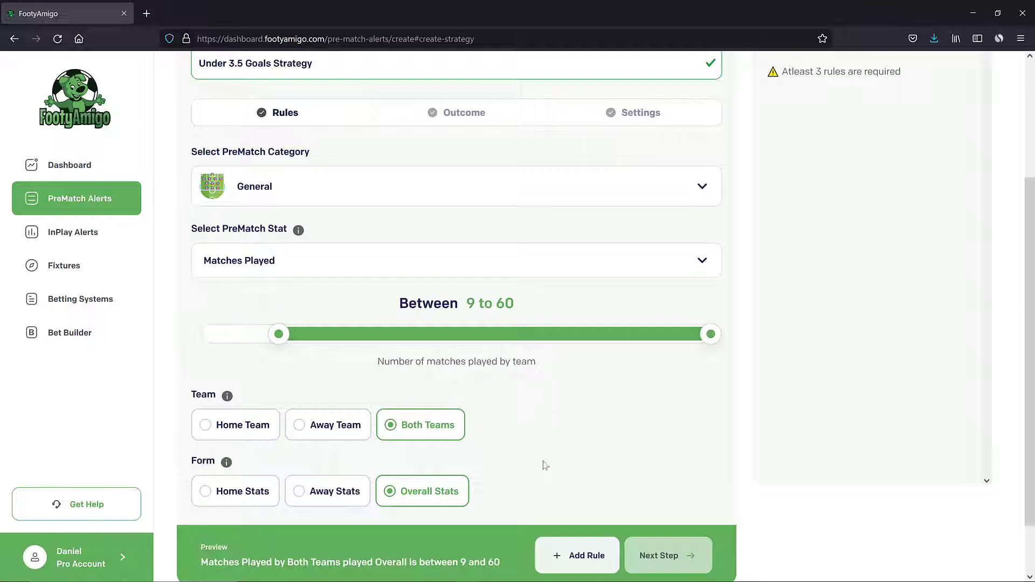
{"action": "left_click", "coordinate": [569, 556]}
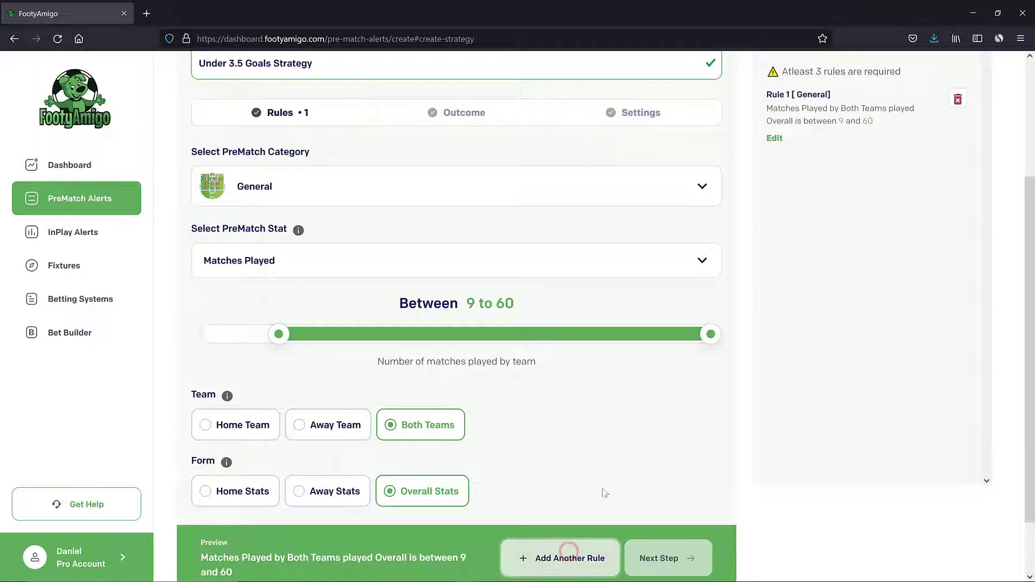
{"action": "scroll", "coordinate": [882, 328], "scroll_direction": "up", "scroll_amount": 3}
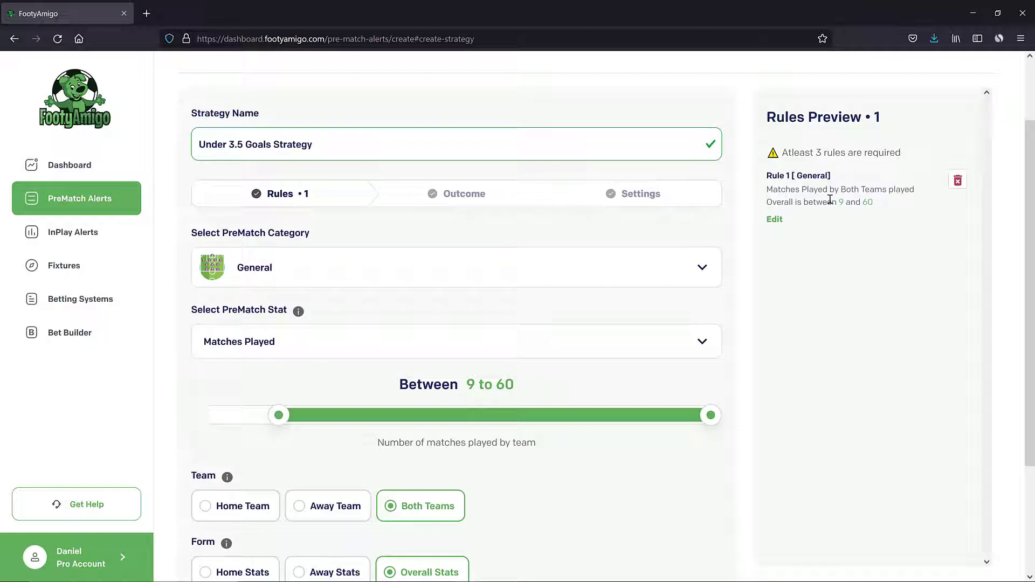
- Set the PreMatch category for the second rule to Goals
{"action": "scroll", "coordinate": [789, 255], "scroll_direction": "down", "scroll_amount": 2}
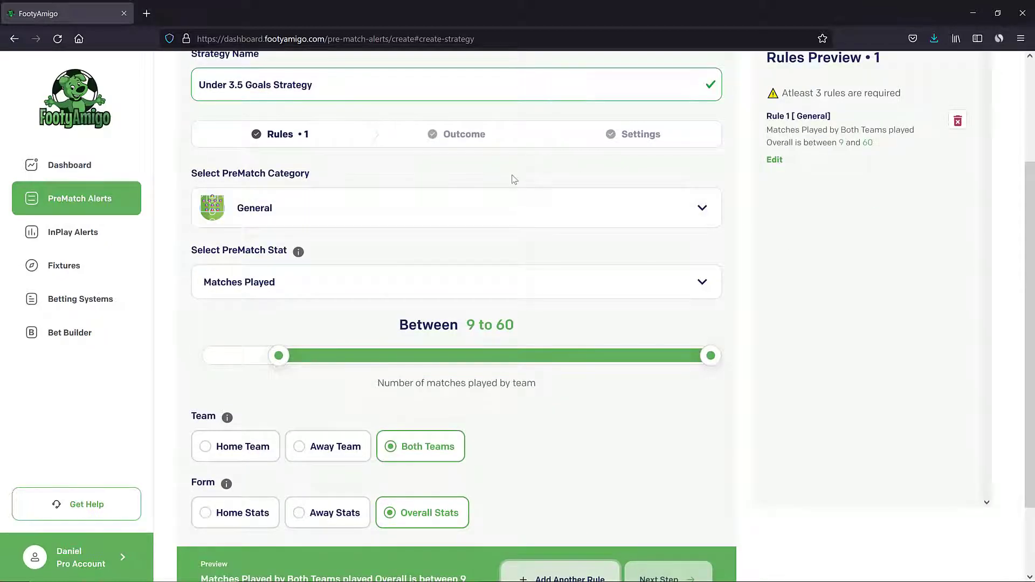
{"action": "left_click", "coordinate": [411, 206]}
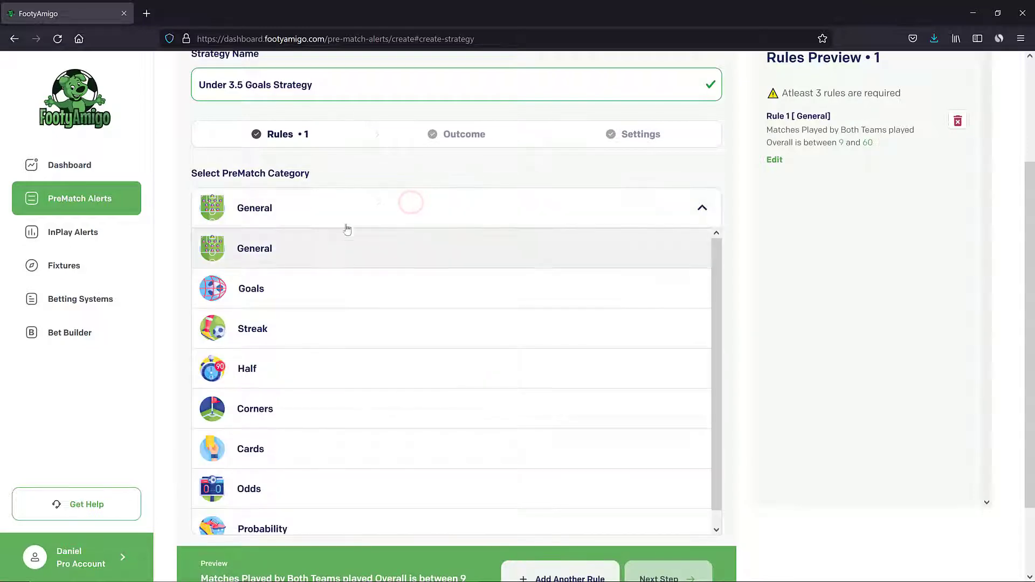
{"action": "left_click", "coordinate": [346, 210]}
{"action": "left_click", "coordinate": [343, 206]}
{"action": "left_click", "coordinate": [273, 291]}
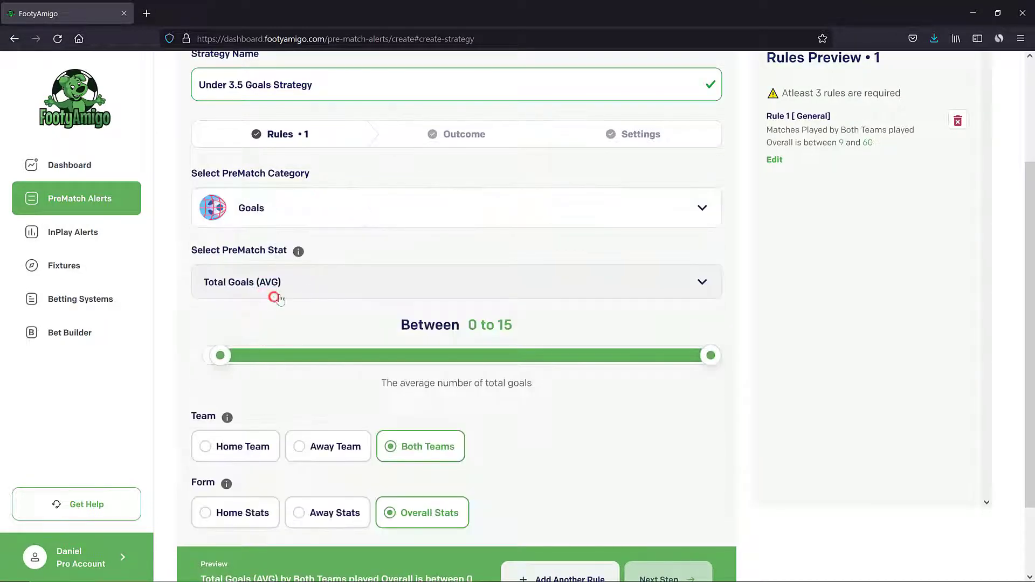
- Choose +3.5 Goals % as the PreMatch stat for the second rule
{"action": "scroll", "coordinate": [352, 283], "scroll_direction": "down", "scroll_amount": 1}
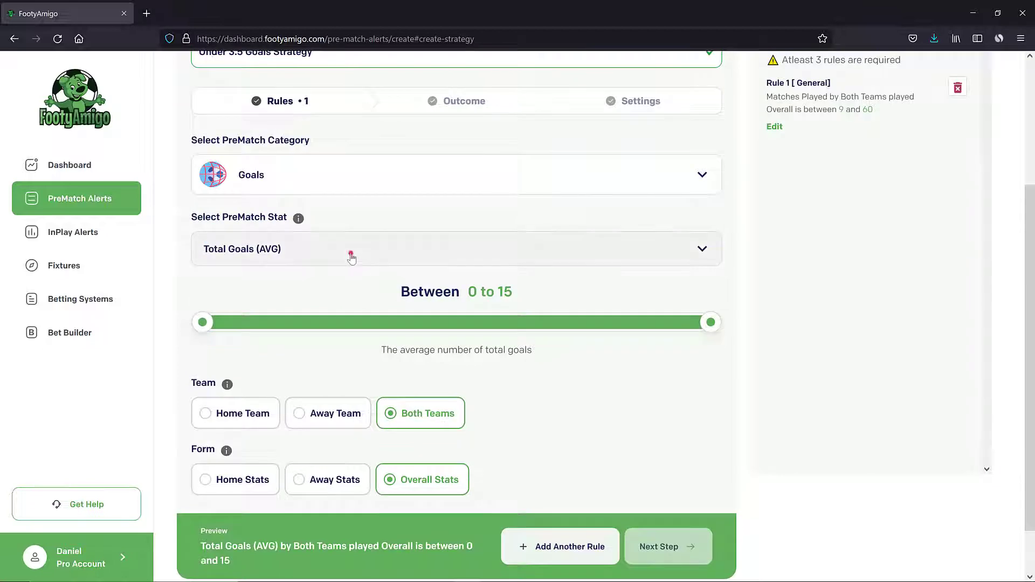
{"action": "left_click", "coordinate": [350, 253]}
{"action": "scroll", "coordinate": [325, 416], "scroll_direction": "down", "scroll_amount": 2}
{"action": "scroll", "coordinate": [326, 416], "scroll_direction": "down", "scroll_amount": 7}
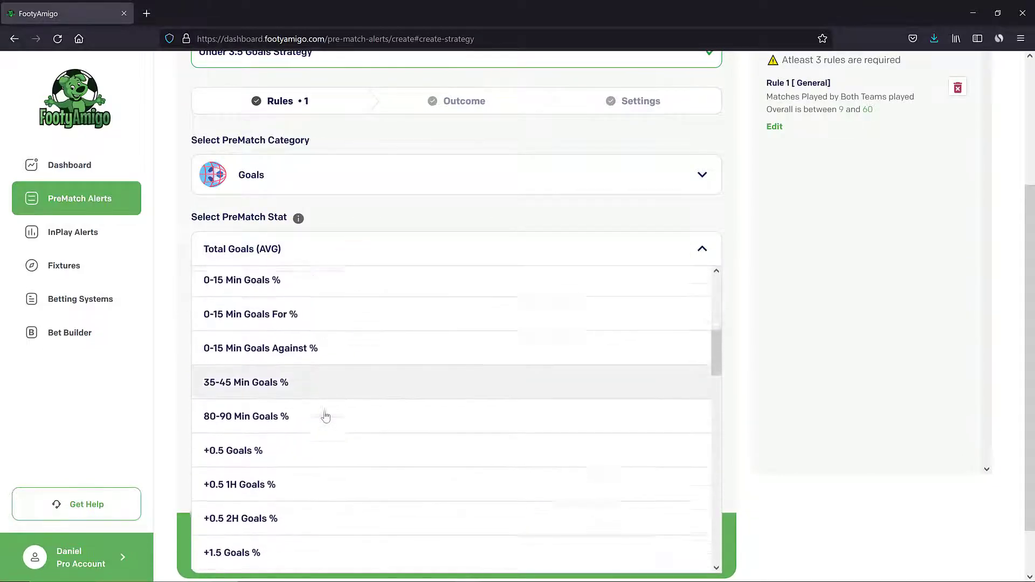
{"action": "scroll", "coordinate": [325, 415], "scroll_direction": "down", "scroll_amount": 3}
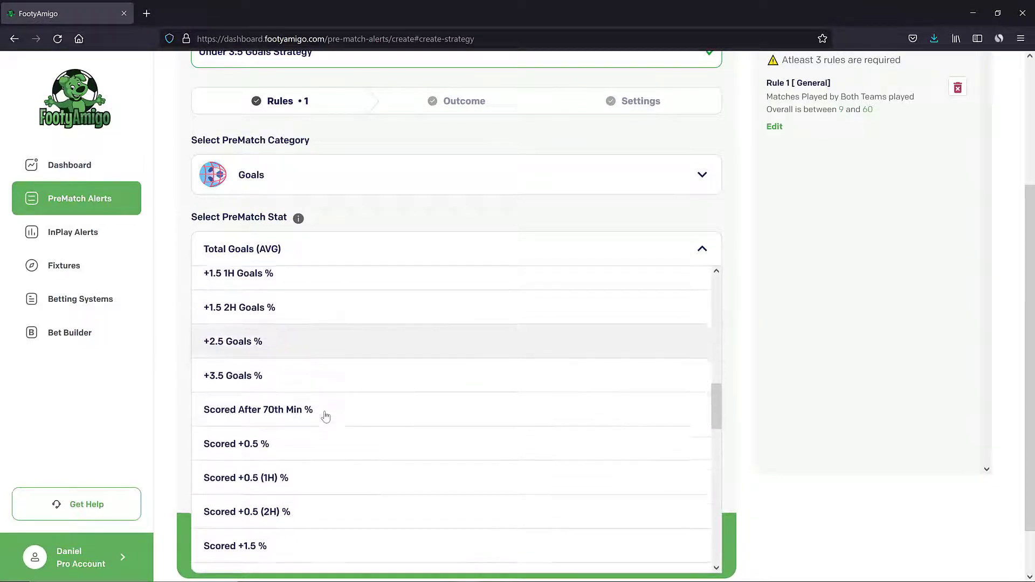
{"action": "left_click", "coordinate": [244, 378]}
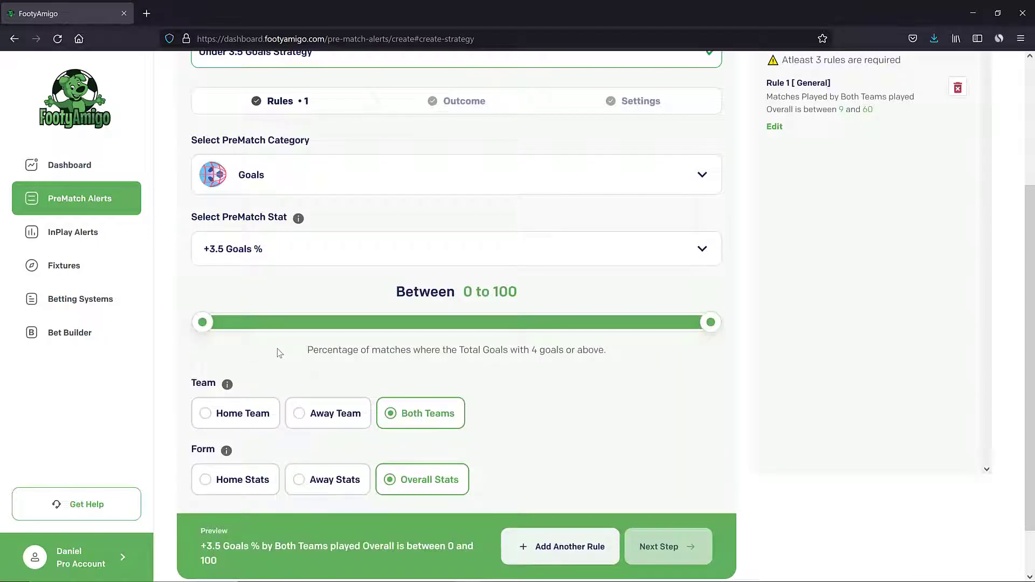
- Switch the stat to +1.5 1H Goals % to read its description, and return it to +3.5 Goals %
{"action": "left_click", "coordinate": [276, 249]}
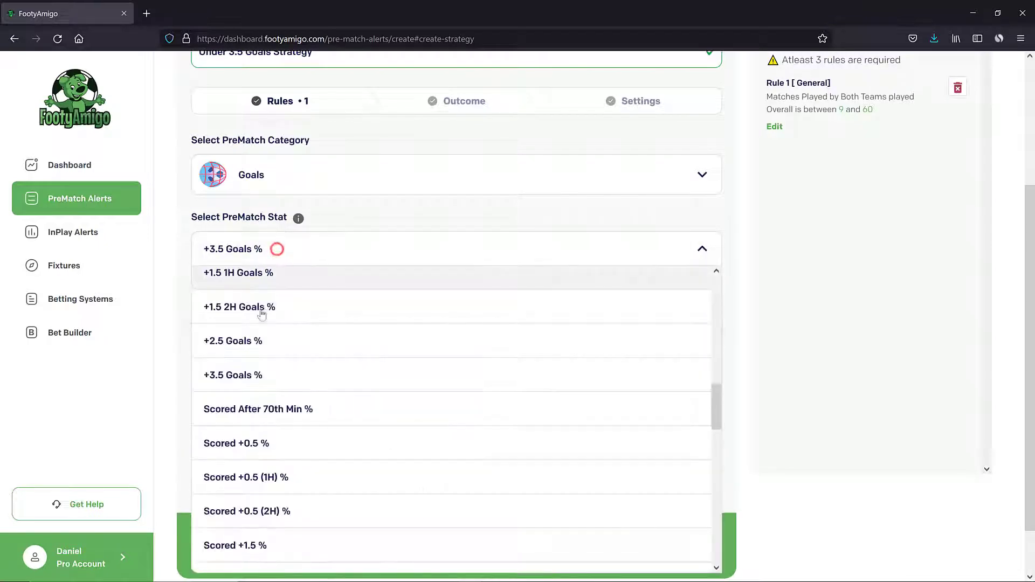
{"action": "scroll", "coordinate": [248, 348], "scroll_direction": "up", "scroll_amount": 1}
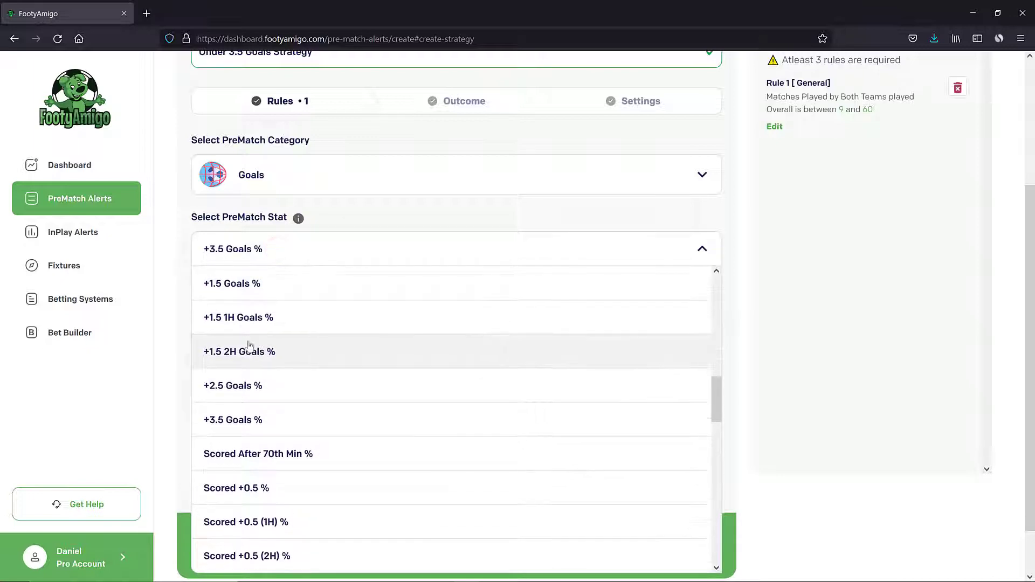
{"action": "left_click", "coordinate": [286, 321]}
{"action": "left_click_drag", "start_coordinate": [263, 349], "coordinate": [648, 351]}
{"action": "left_click", "coordinate": [601, 372]}
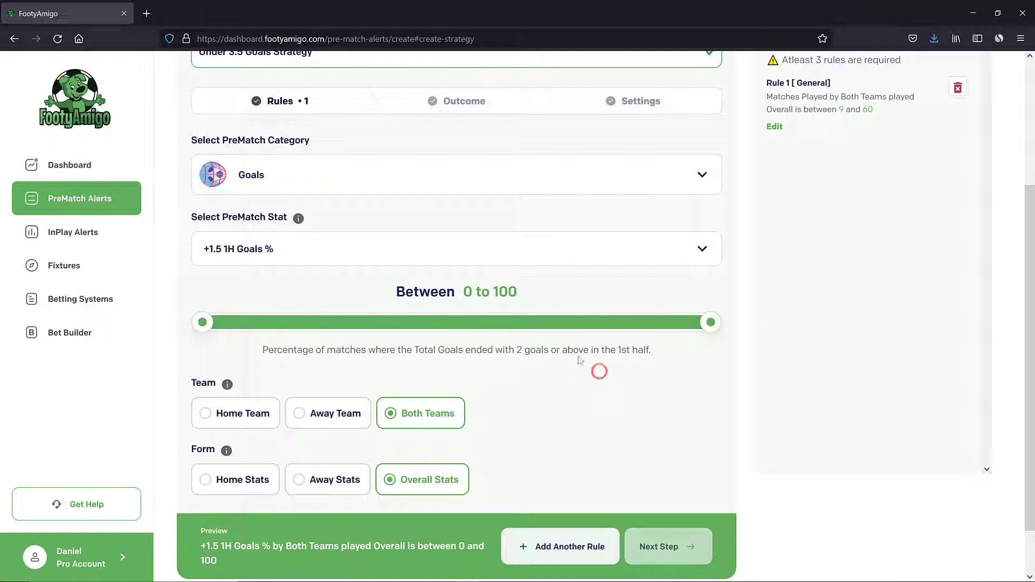
{"action": "left_click", "coordinate": [268, 251]}
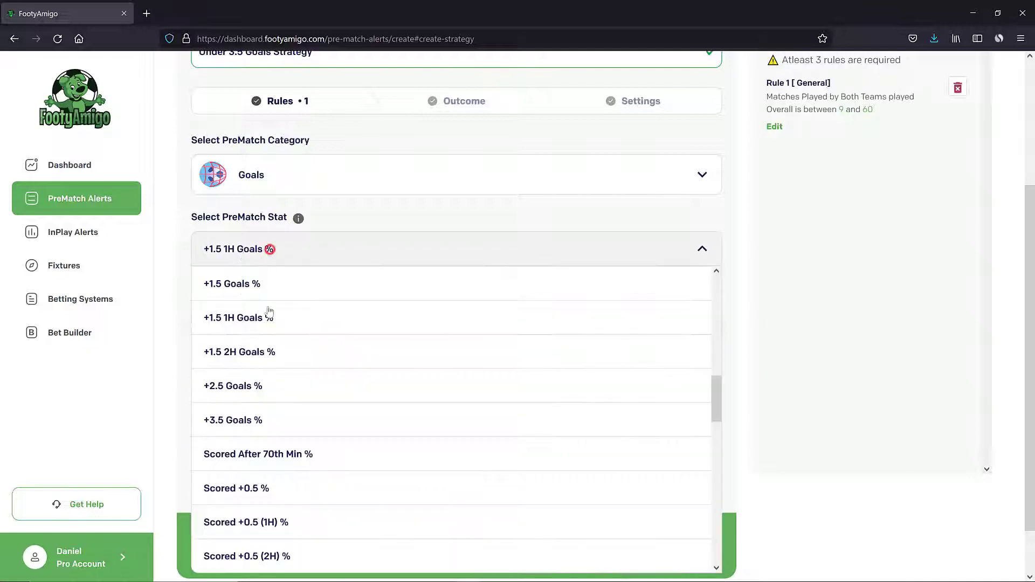
{"action": "left_click", "coordinate": [230, 424]}
- Set the +3.5 Goals % range to between 0 and 20
{"action": "mouse_move", "coordinate": [713, 331]}
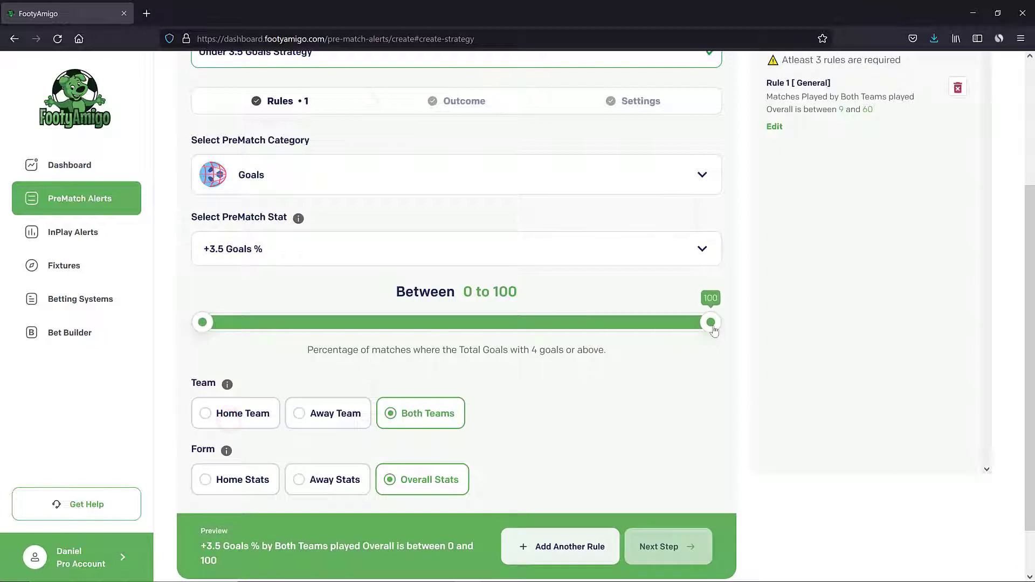
{"action": "left_click_drag", "start_coordinate": [713, 331], "coordinate": [511, 322]}
{"action": "left_click_drag", "start_coordinate": [378, 331], "coordinate": [304, 332]}
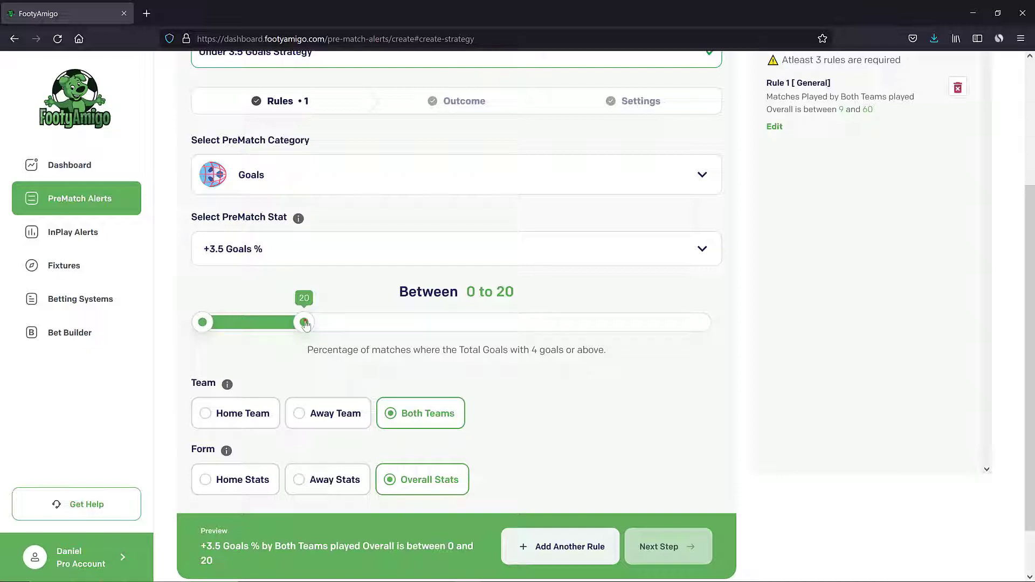
{"action": "mouse_move", "coordinate": [305, 324]}
{"action": "left_mouse_down"}
{"action": "mouse_move", "coordinate": [258, 324]}
{"action": "mouse_move", "coordinate": [305, 323]}
{"action": "left_mouse_up"}
- Apply the +3.5 Goals % rule to the Home Team with Home Stats and add it to the strategy
{"action": "left_click", "coordinate": [244, 416]}
{"action": "left_click", "coordinate": [237, 476]}
{"action": "left_click", "coordinate": [541, 547]}
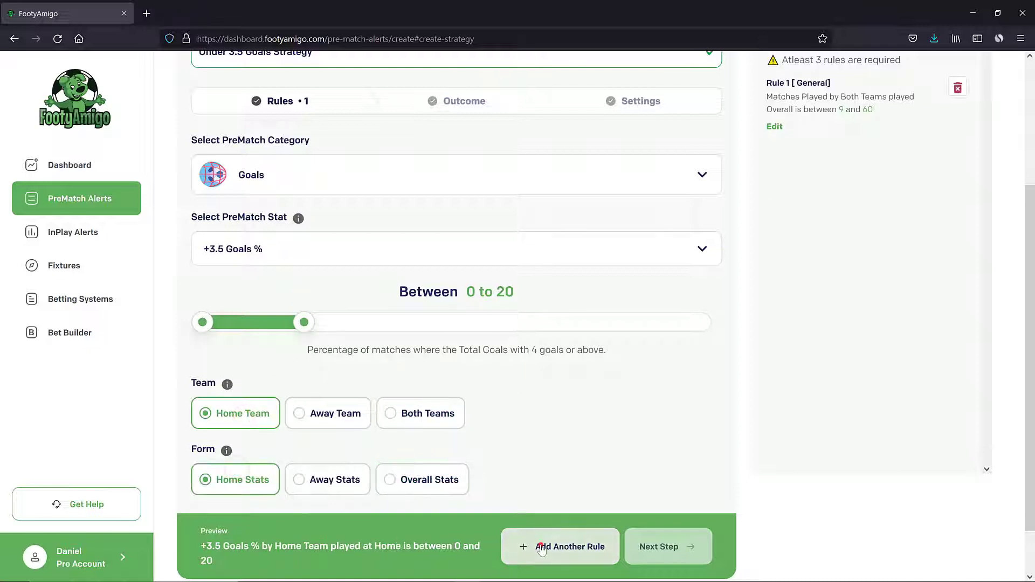
- Add a third rule with the same stat and range for the Away Team with Away Stats
{"action": "left_click", "coordinate": [321, 416]}
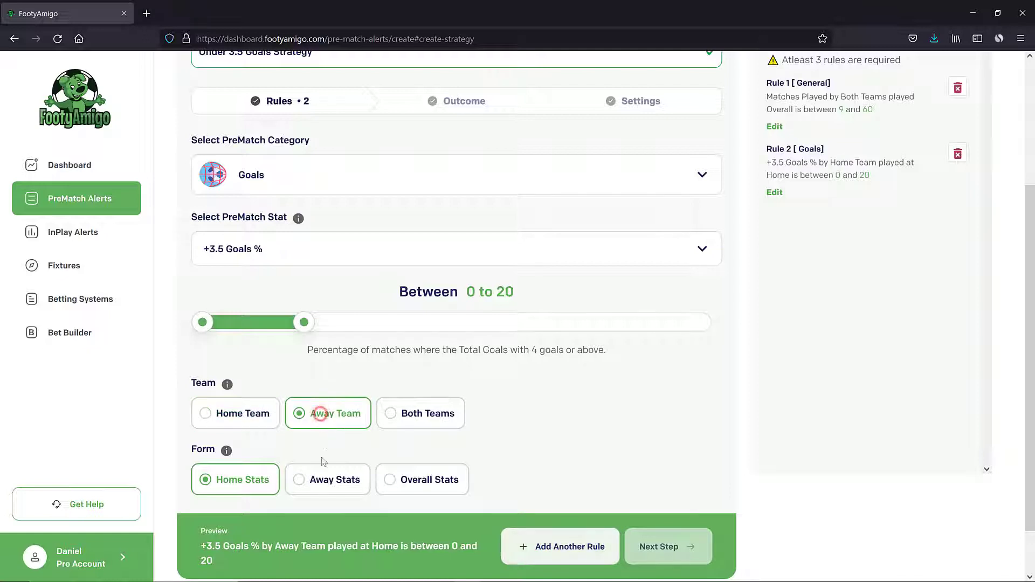
{"action": "left_click", "coordinate": [320, 475]}
{"action": "left_click", "coordinate": [541, 544]}
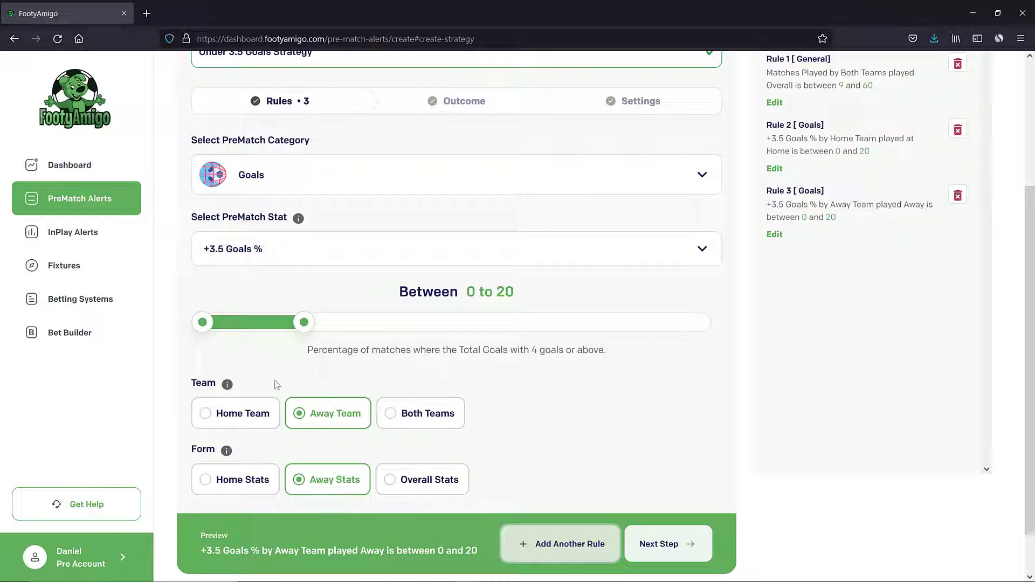
- Set up a fourth rule on the Goals category's +2.5 Goals % stat, with a range of 0 to 50
{"action": "scroll", "coordinate": [798, 226], "scroll_direction": "up", "scroll_amount": 3}
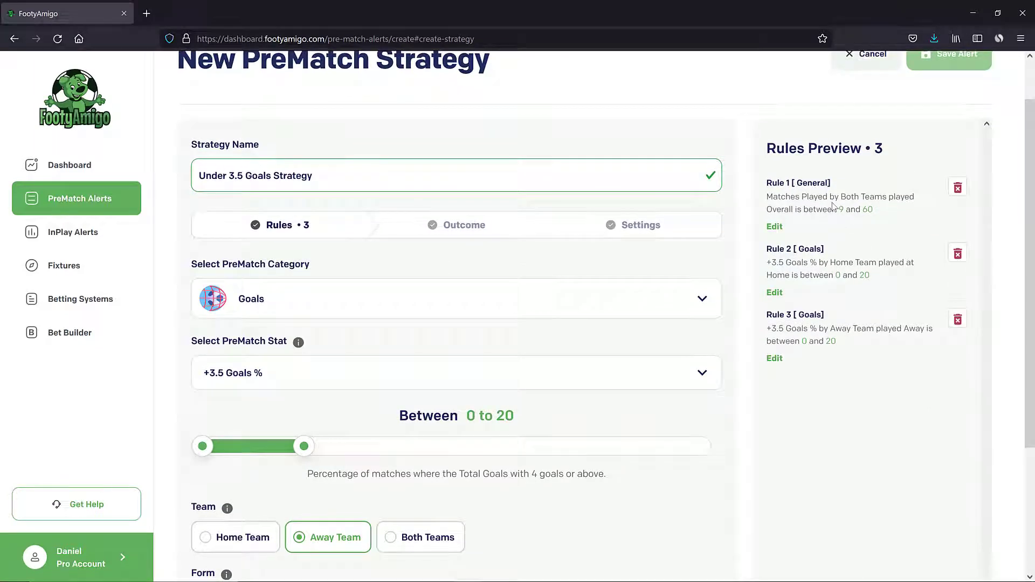
{"action": "scroll", "coordinate": [824, 305], "scroll_direction": "down", "scroll_amount": 1}
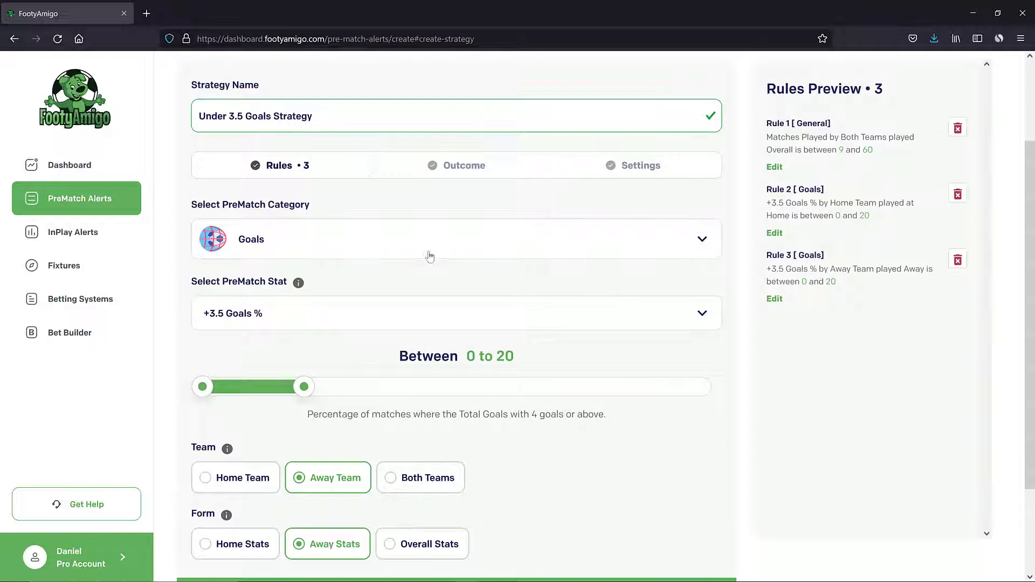
{"action": "left_click", "coordinate": [365, 247]}
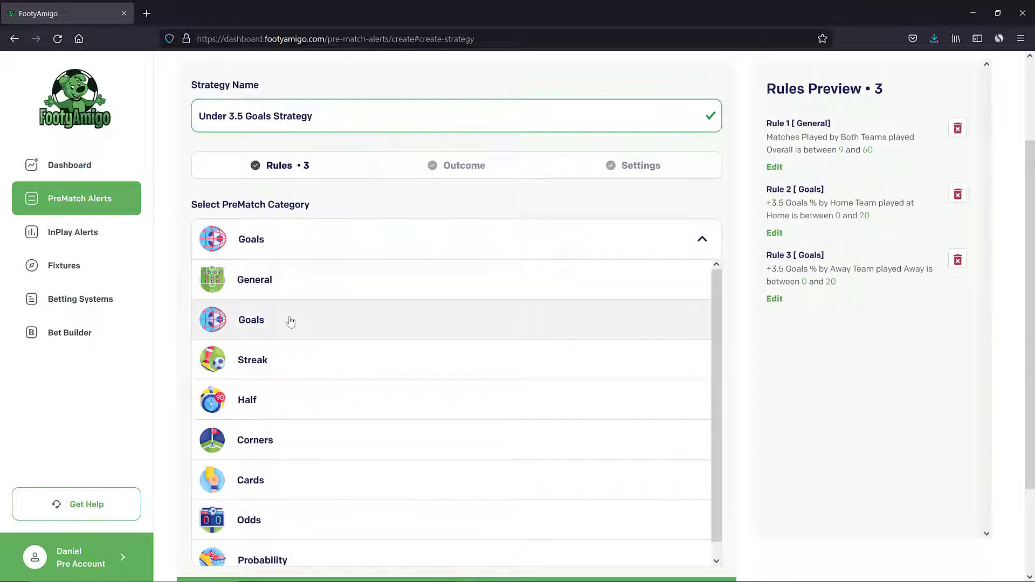
{"action": "left_click", "coordinate": [290, 319]}
{"action": "left_click", "coordinate": [287, 316]}
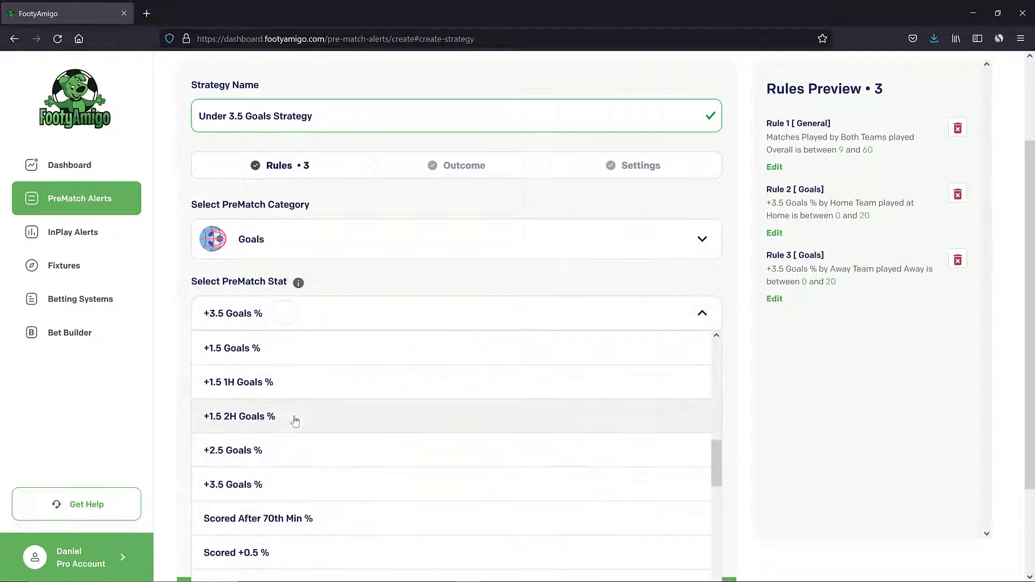
{"action": "scroll", "coordinate": [294, 464], "scroll_direction": "up", "scroll_amount": 1}
{"action": "left_click", "coordinate": [294, 465]}
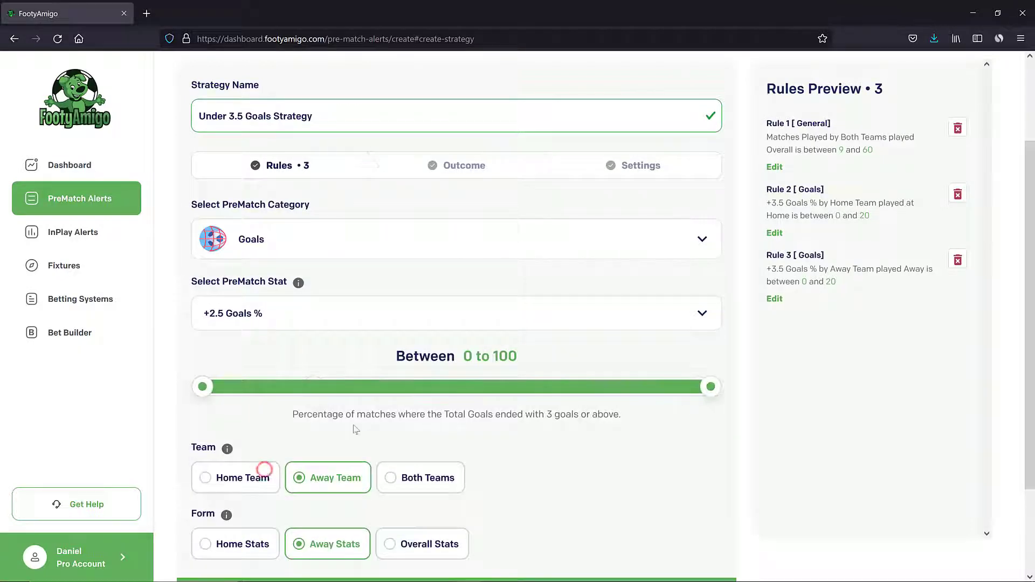
{"action": "left_click_drag", "start_coordinate": [713, 389], "coordinate": [457, 395]}
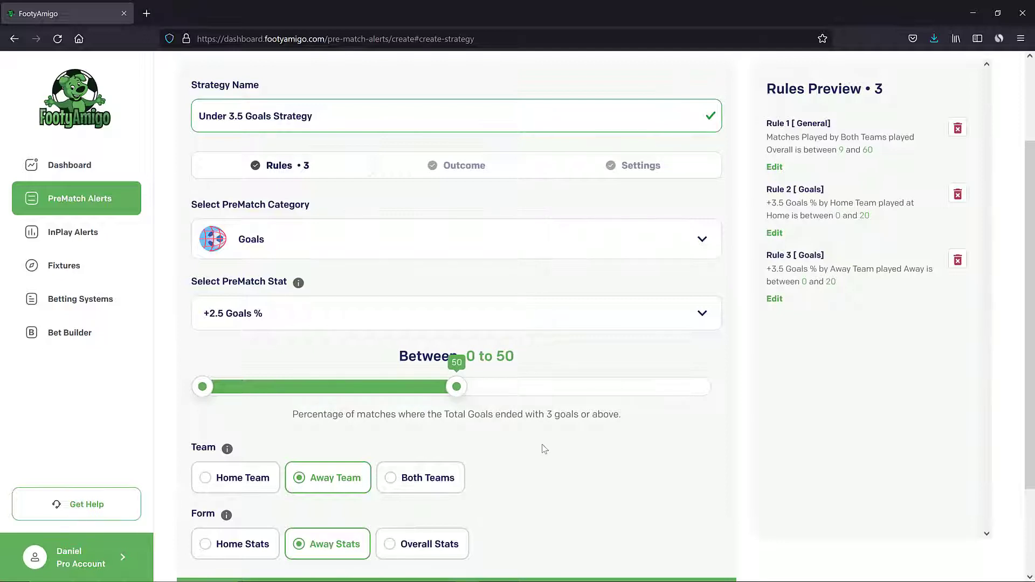
- Apply the +2.5 Goals % rule to Both Teams with Overall Stats and add it to the strategy
{"action": "scroll", "coordinate": [543, 448], "scroll_direction": "down", "scroll_amount": 1}
{"action": "left_click", "coordinate": [445, 430]}
{"action": "left_click", "coordinate": [422, 492]}
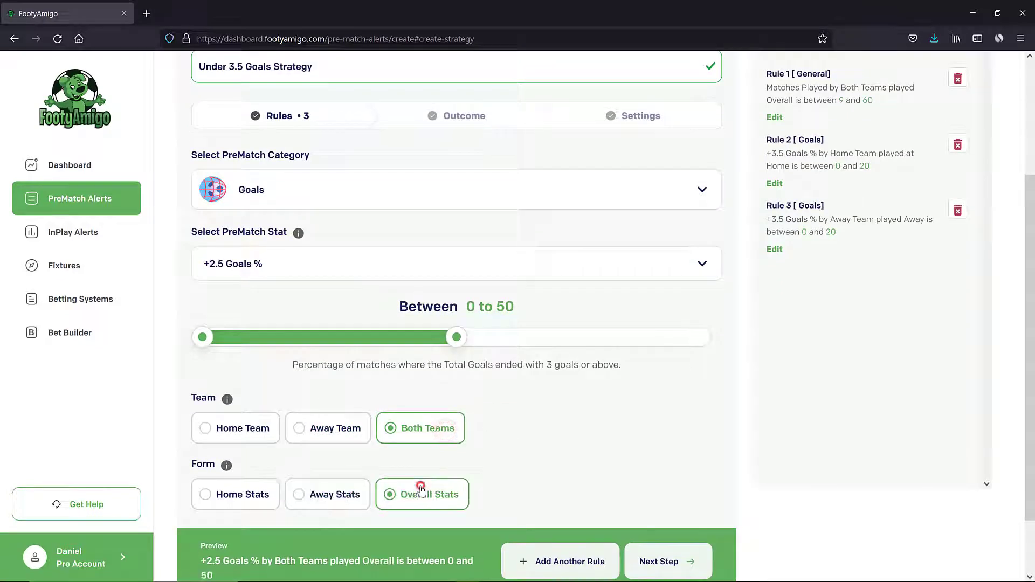
{"action": "left_click", "coordinate": [539, 559]}
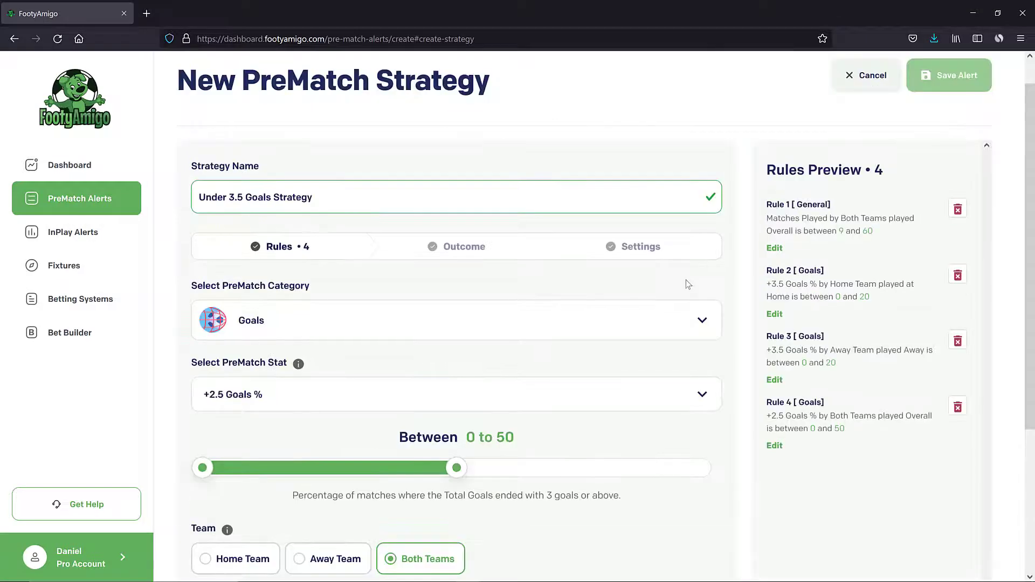
- Proceed to the strategy's Outcome stage and read the explanation of desired outcomes
{"action": "scroll", "coordinate": [573, 321], "scroll_direction": "down", "scroll_amount": 4}
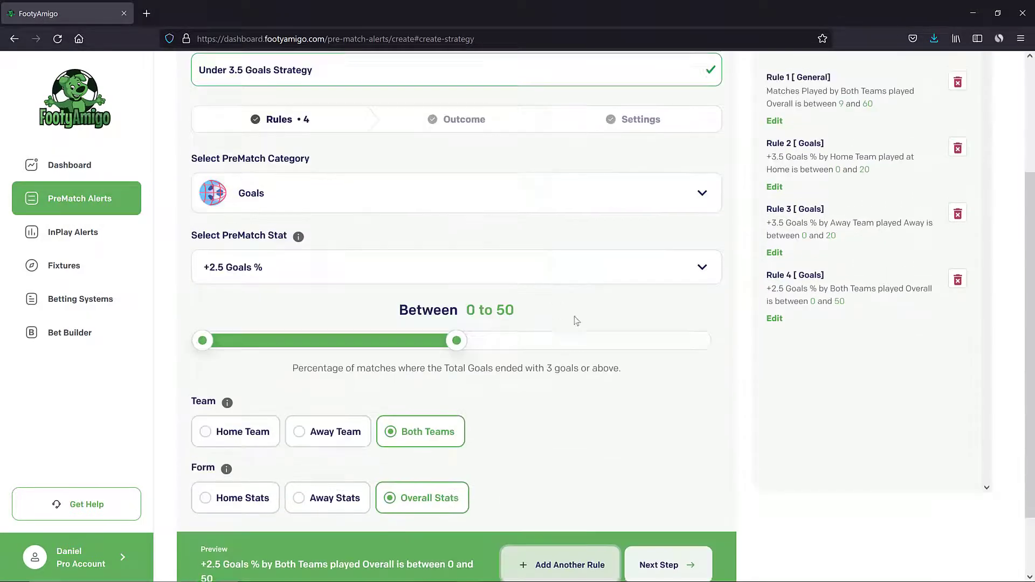
{"action": "left_click", "coordinate": [659, 488]}
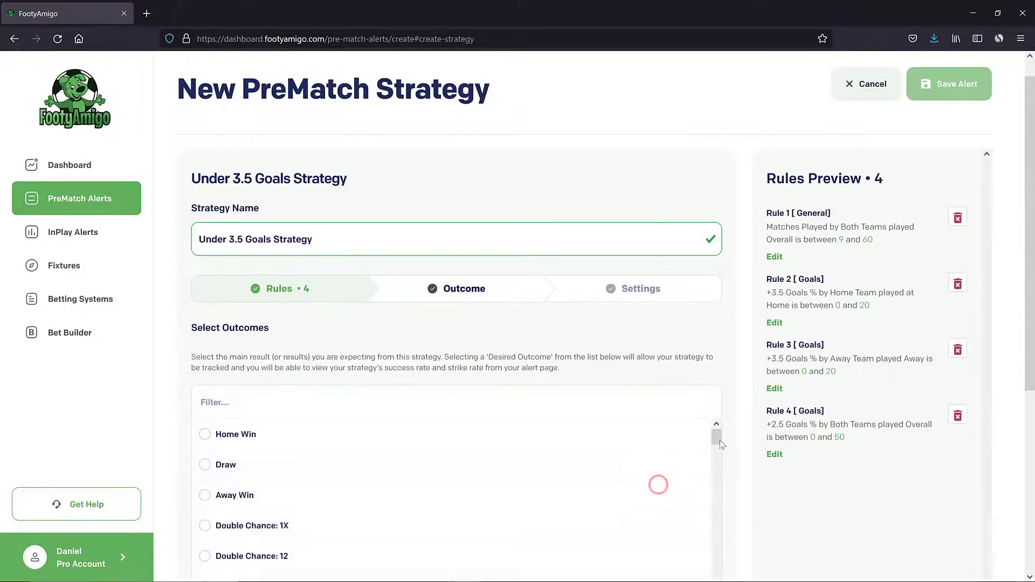
{"action": "scroll", "coordinate": [734, 469], "scroll_direction": "down", "scroll_amount": 1}
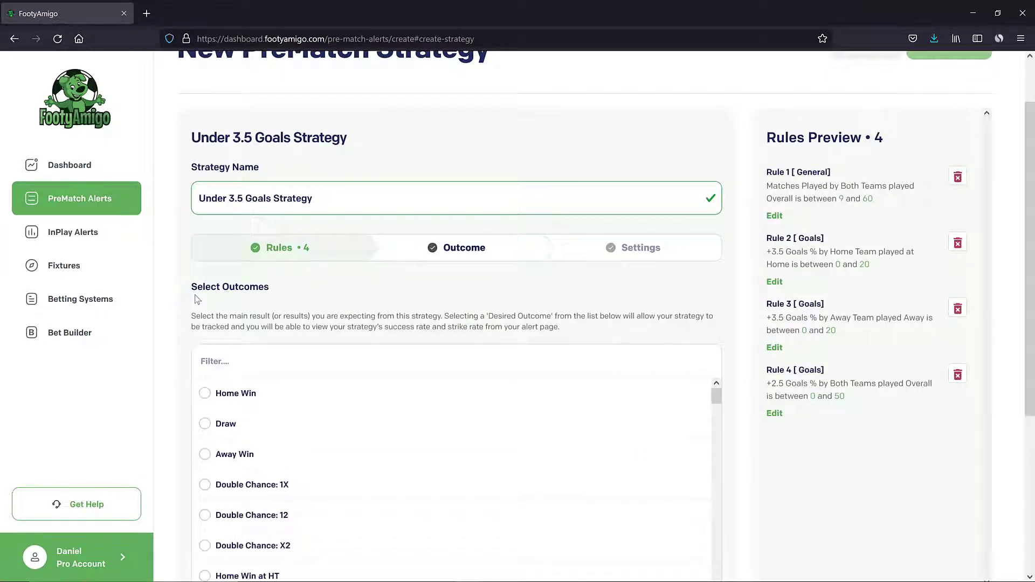
{"action": "scroll", "coordinate": [212, 301], "scroll_direction": "down", "scroll_amount": 1}
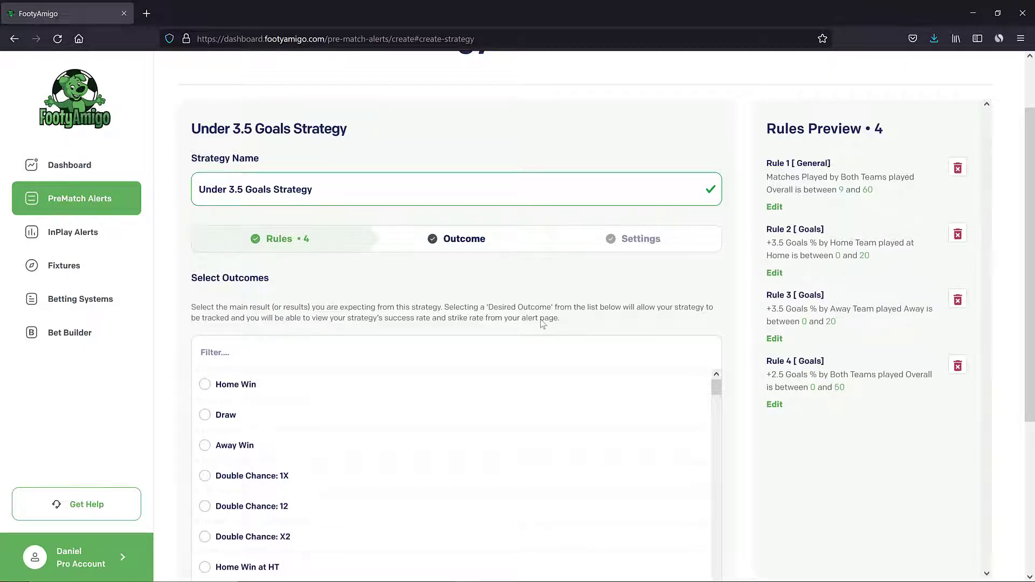
{"action": "scroll", "coordinate": [502, 299], "scroll_direction": "down", "scroll_amount": 1}
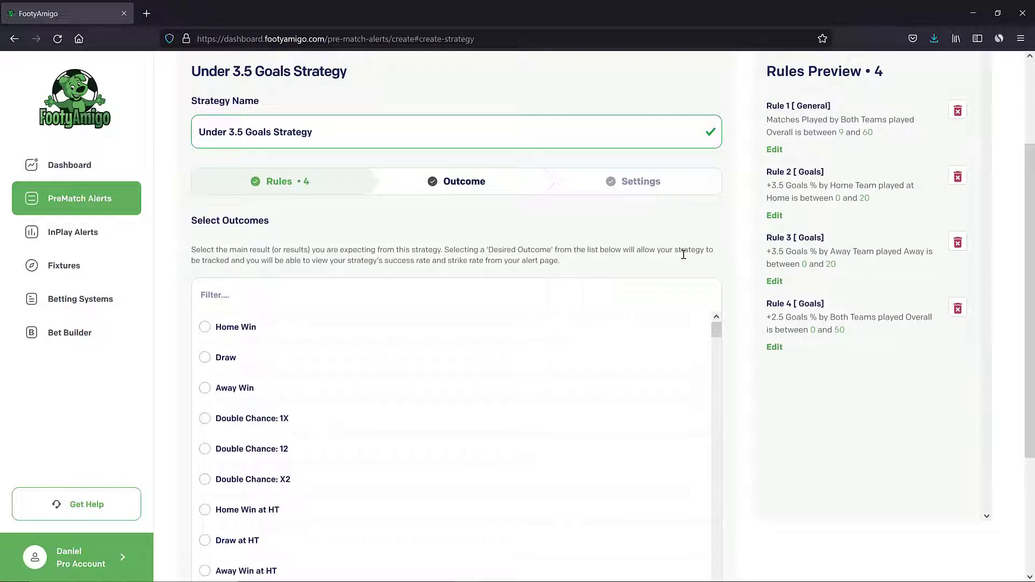
{"action": "scroll", "coordinate": [733, 257], "scroll_direction": "down", "scroll_amount": 1}
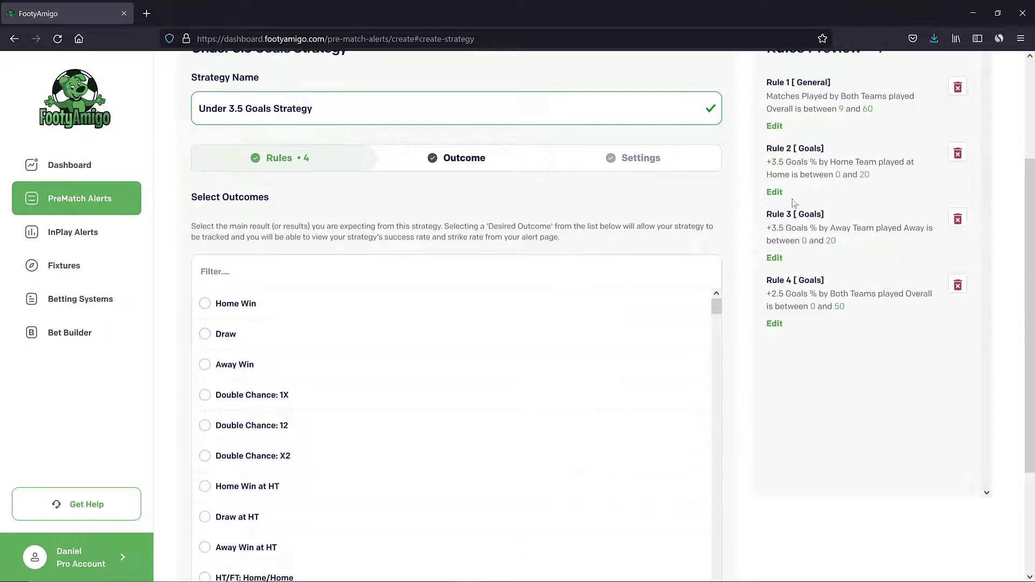
- Filter the outcomes by "under 3.5" and select Under 3.5 Total Goals
{"action": "left_click", "coordinate": [546, 266]}
{"action": "type", "text": "unde"}
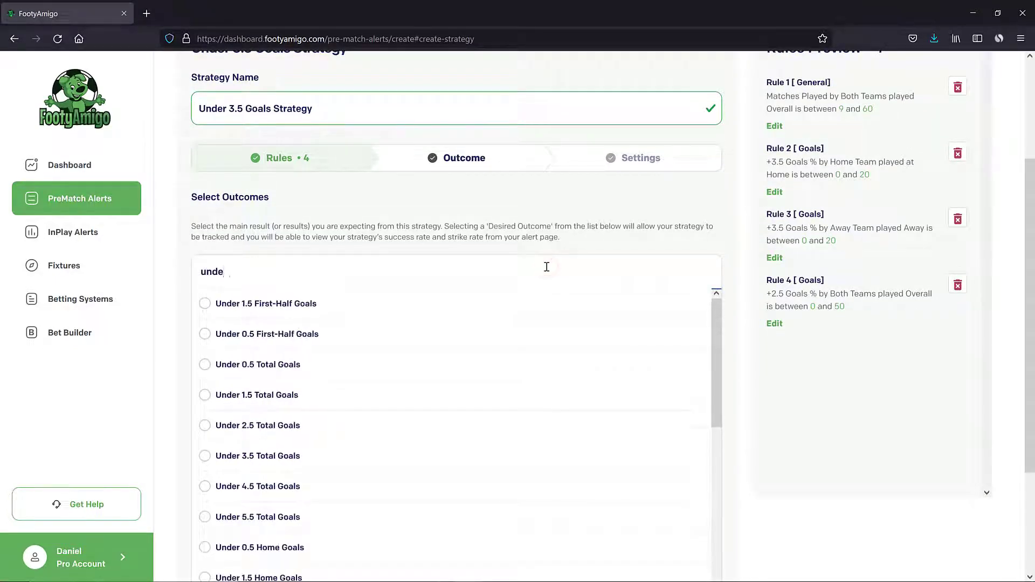
{"action": "type", "text": "r 3."}
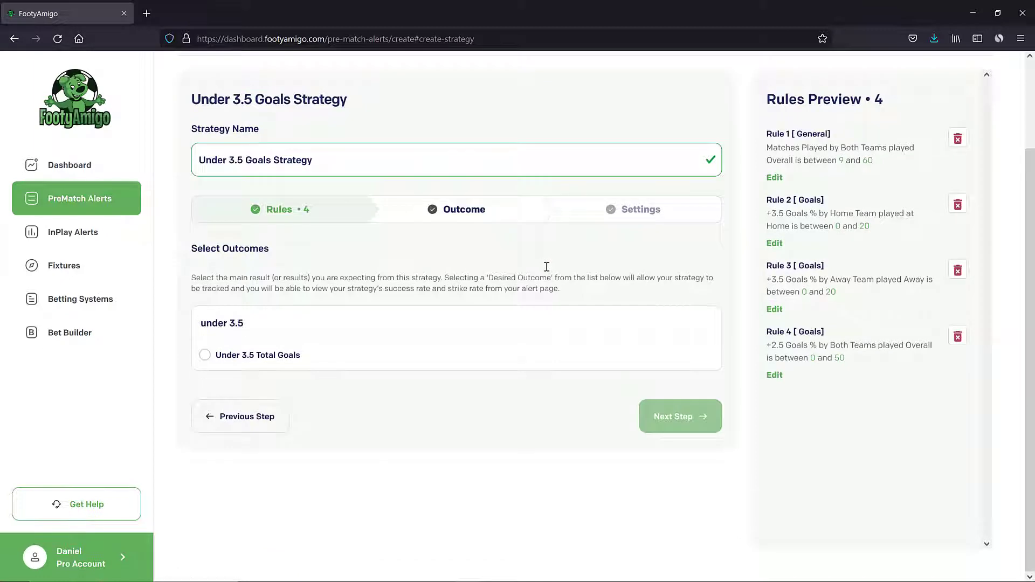
{"action": "type", "text": "5"}
{"action": "left_click", "coordinate": [236, 356]}
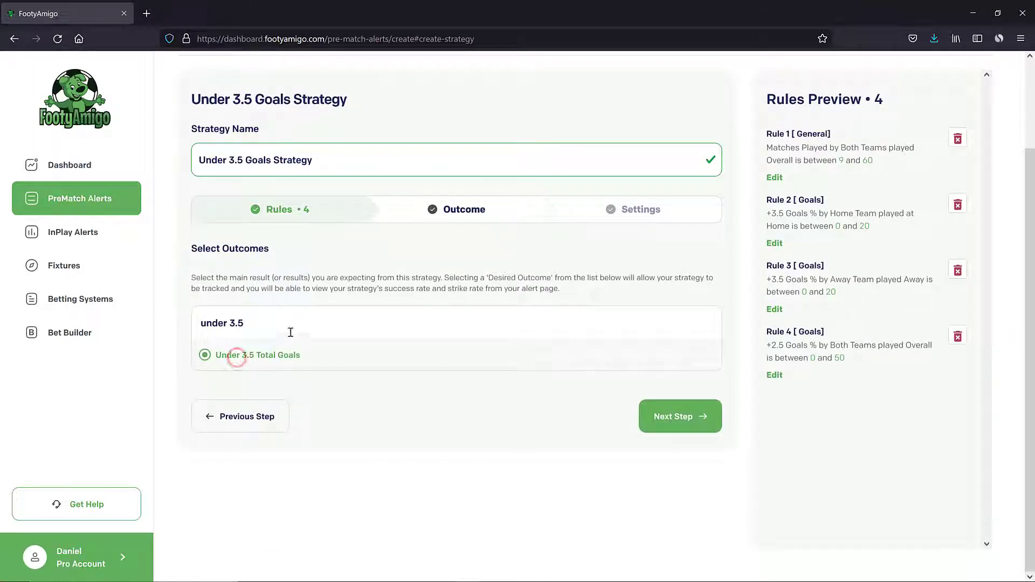
- Clear the outcome filter and filter the list by "under" to look over the available outcomes
{"action": "left_click_drag", "start_coordinate": [280, 326], "coordinate": [194, 323]}
{"action": "key", "text": "BackSpace"}
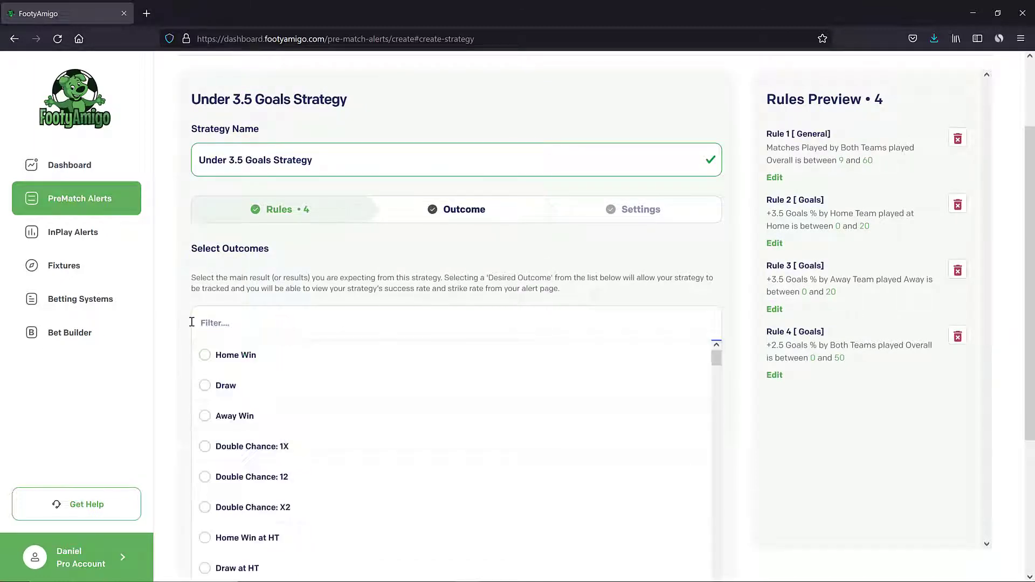
{"action": "mouse_move", "coordinate": [718, 356]}
{"action": "left_mouse_down"}
{"action": "mouse_move", "coordinate": [718, 447]}
{"action": "mouse_move", "coordinate": [722, 353]}
{"action": "left_mouse_up"}
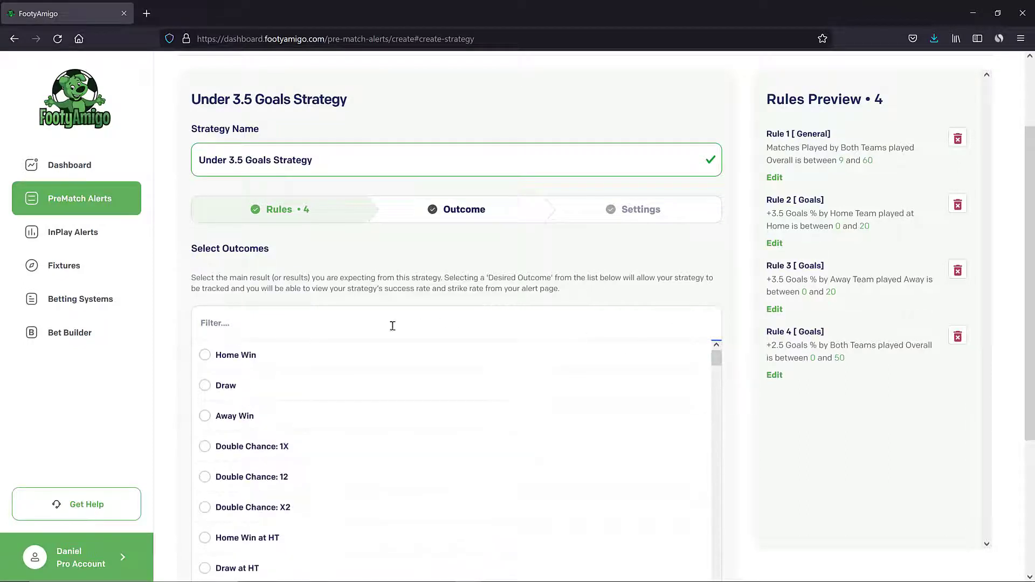
{"action": "left_click", "coordinate": [338, 324]}
{"action": "type", "text": "under 3"}
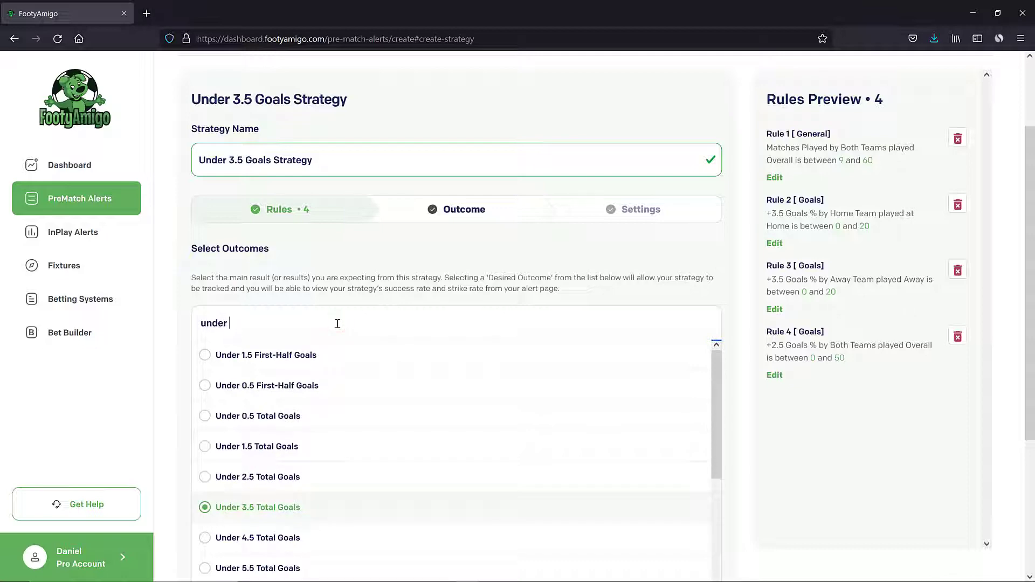
{"action": "key", "text": "BackSpace"}
{"action": "key", "text": "BackSpace"}
- Proceed to the strategy's Settings stage
{"action": "scroll", "coordinate": [763, 462], "scroll_direction": "down", "scroll_amount": 3}
{"action": "scroll", "coordinate": [764, 465], "scroll_direction": "down", "scroll_amount": 1}
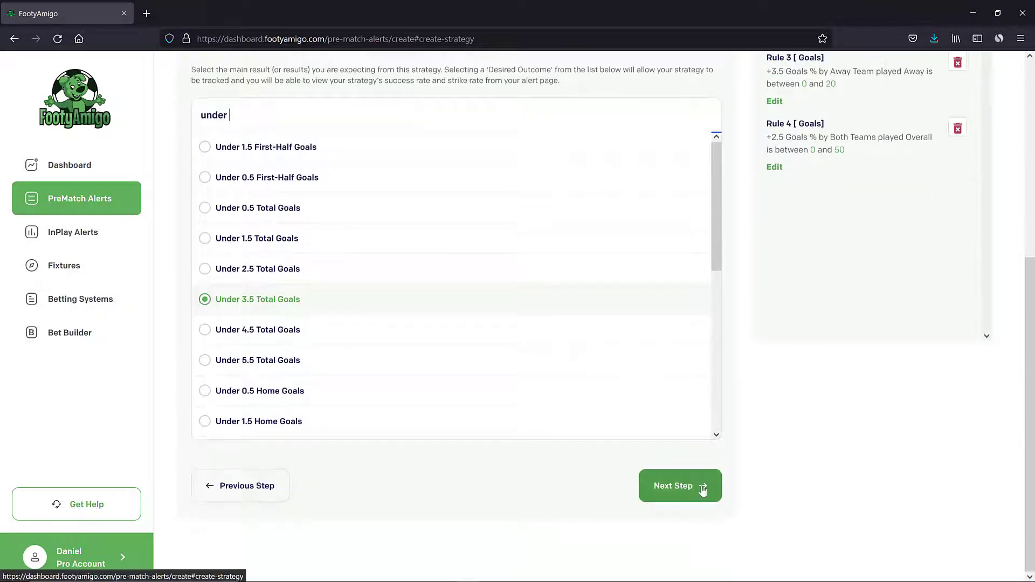
{"action": "left_click", "coordinate": [671, 487]}
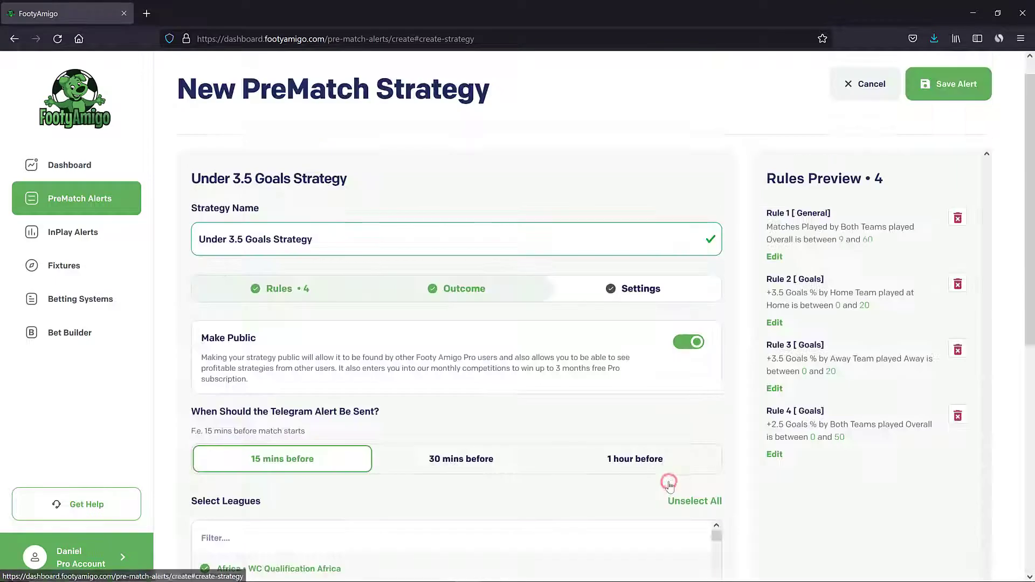
- Set the Telegram alert to be sent 1 hour before the match starts
{"action": "scroll", "coordinate": [684, 409], "scroll_direction": "down", "scroll_amount": 2}
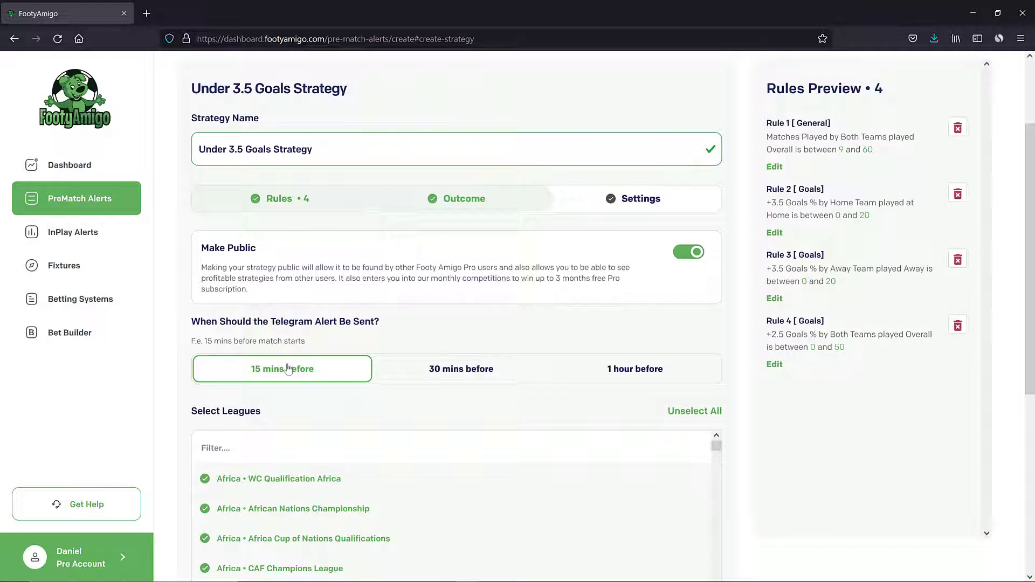
{"action": "left_click", "coordinate": [427, 373]}
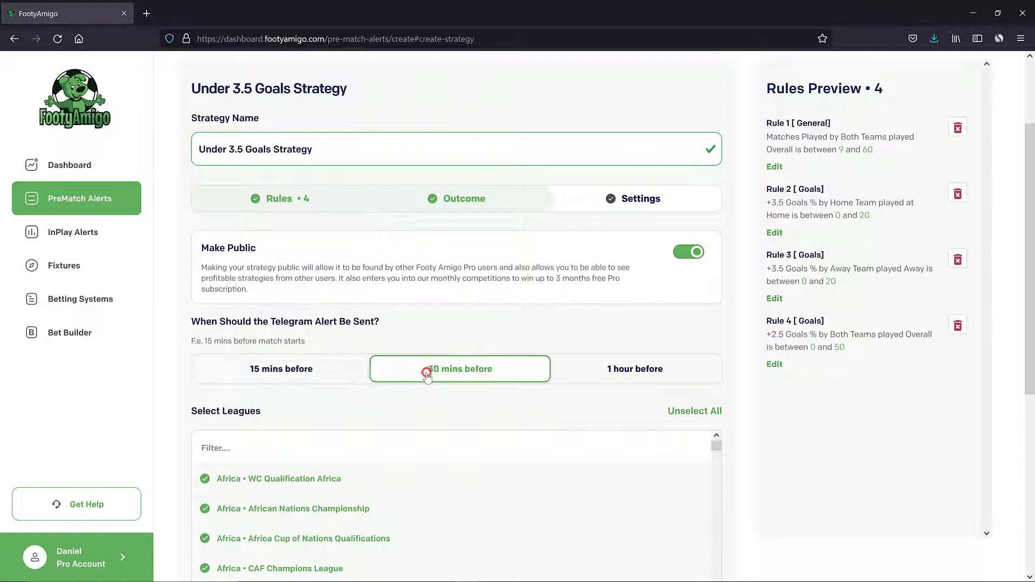
{"action": "left_click", "coordinate": [619, 373]}
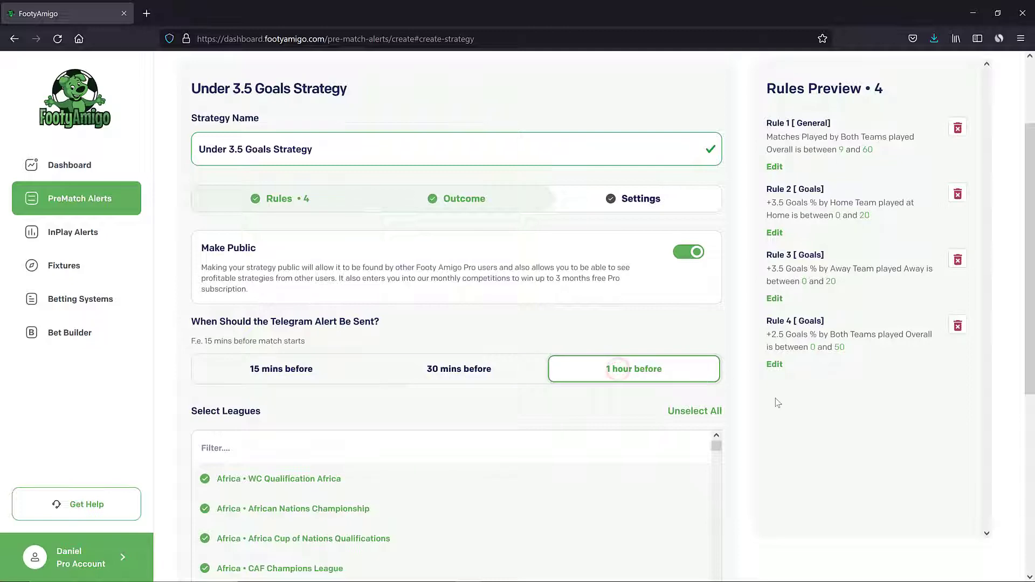
- Deselect the Romania 3. Liga: Series 8 and Series 10 leagues from the strategy
{"action": "scroll", "coordinate": [776, 401], "scroll_direction": "down", "scroll_amount": 3}
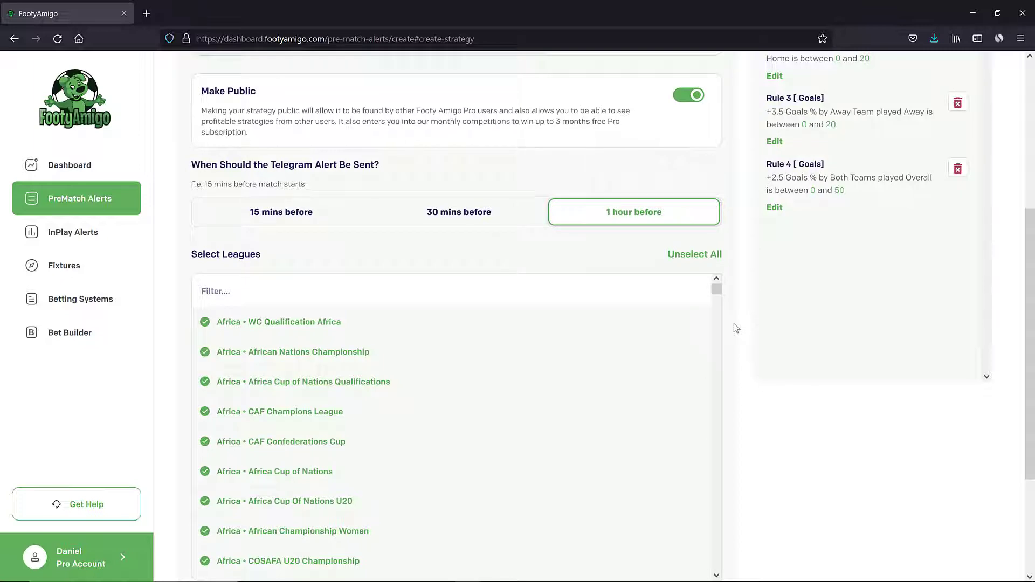
{"action": "scroll", "coordinate": [734, 325], "scroll_direction": "down", "scroll_amount": 1}
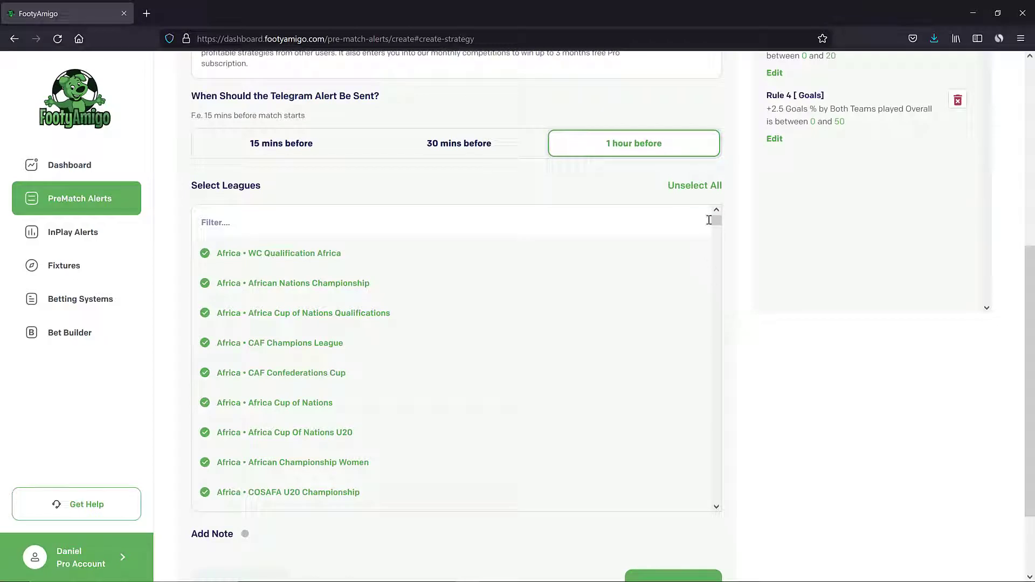
{"action": "left_click_drag", "start_coordinate": [715, 221], "coordinate": [716, 418]}
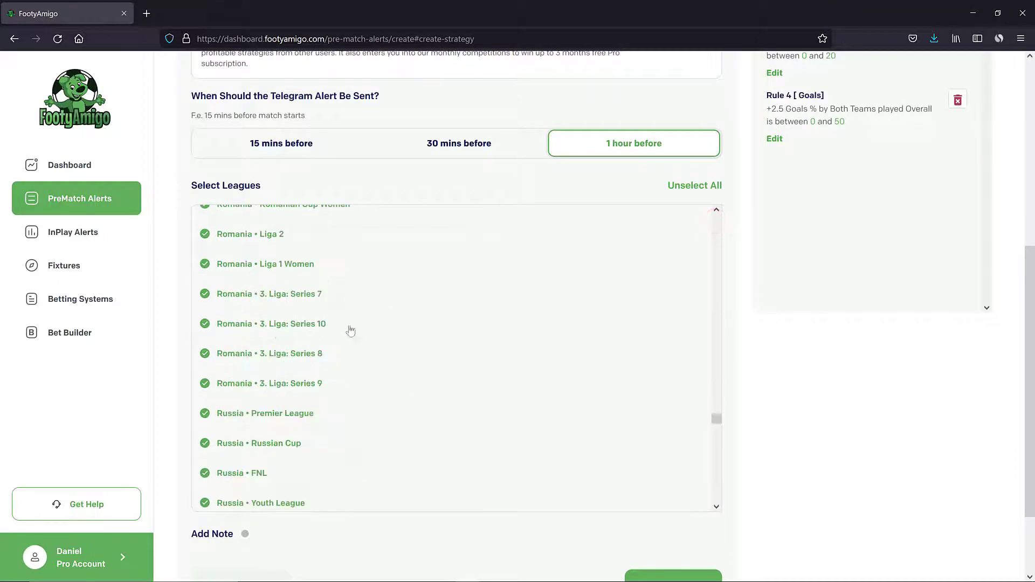
{"action": "left_click", "coordinate": [242, 357]}
{"action": "left_click", "coordinate": [227, 328]}
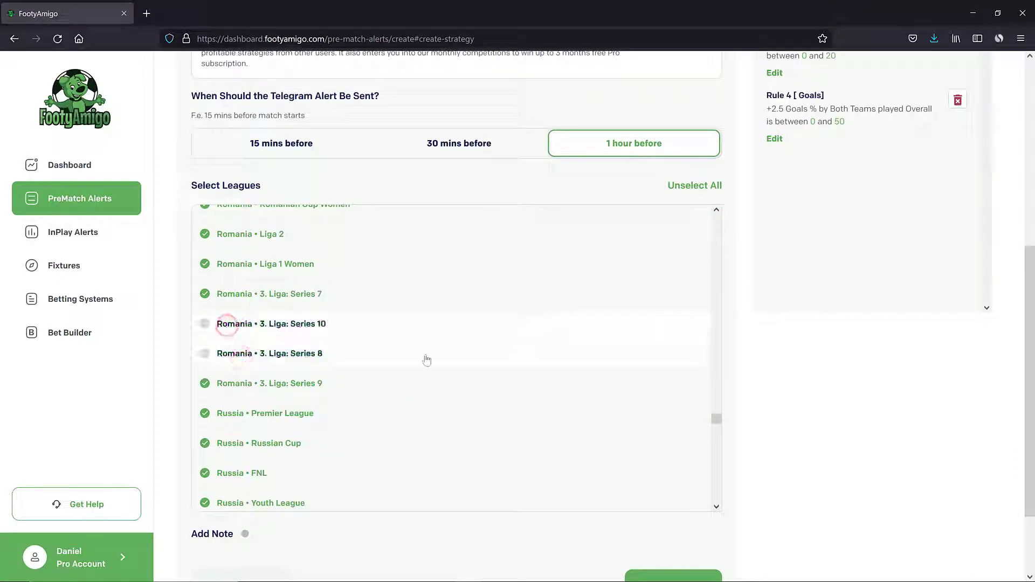
{"action": "scroll", "coordinate": [715, 419], "scroll_direction": "up", "scroll_amount": 20}
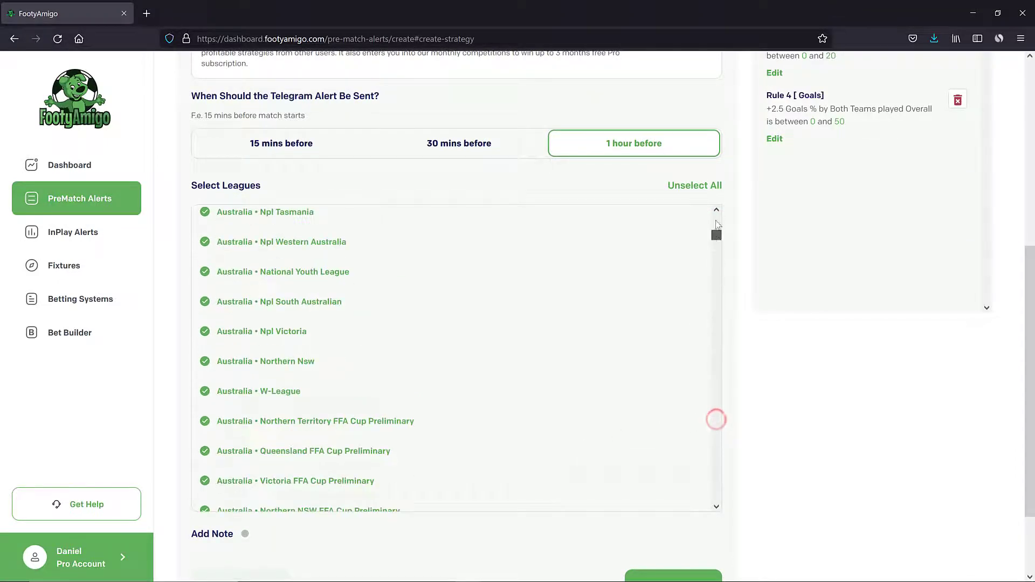
- Filter the leagues by "engla", deselect England League One and England Premier League U21, and clear the filter
{"action": "left_click", "coordinate": [284, 224]}
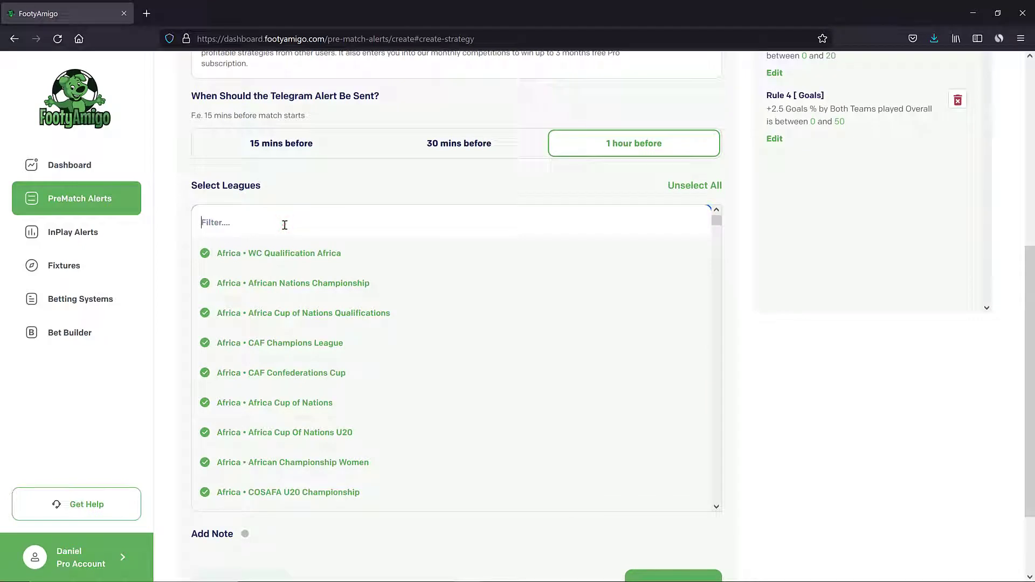
{"action": "type", "text": "engla"}
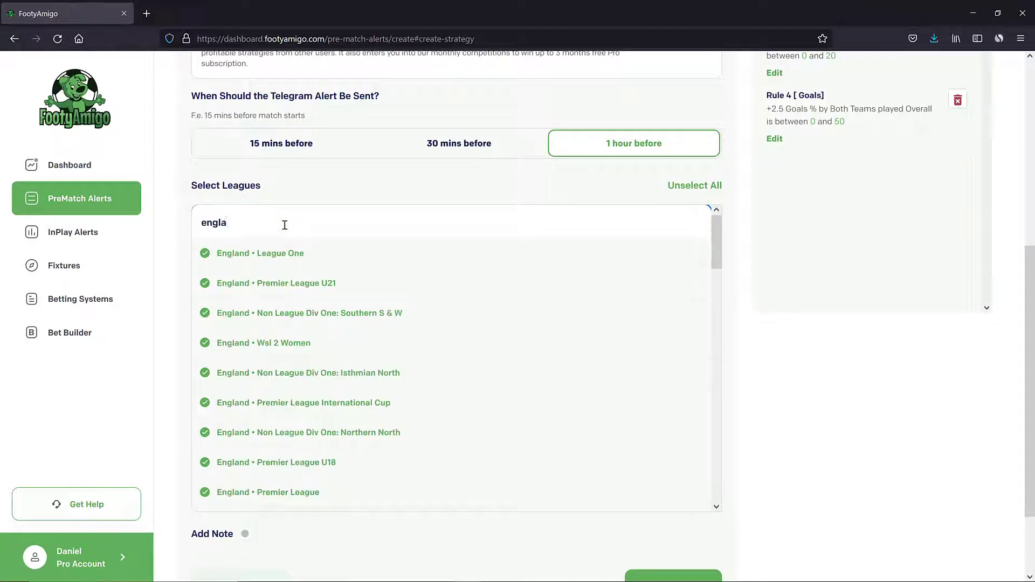
{"action": "left_click", "coordinate": [280, 253]}
{"action": "left_click", "coordinate": [280, 281]}
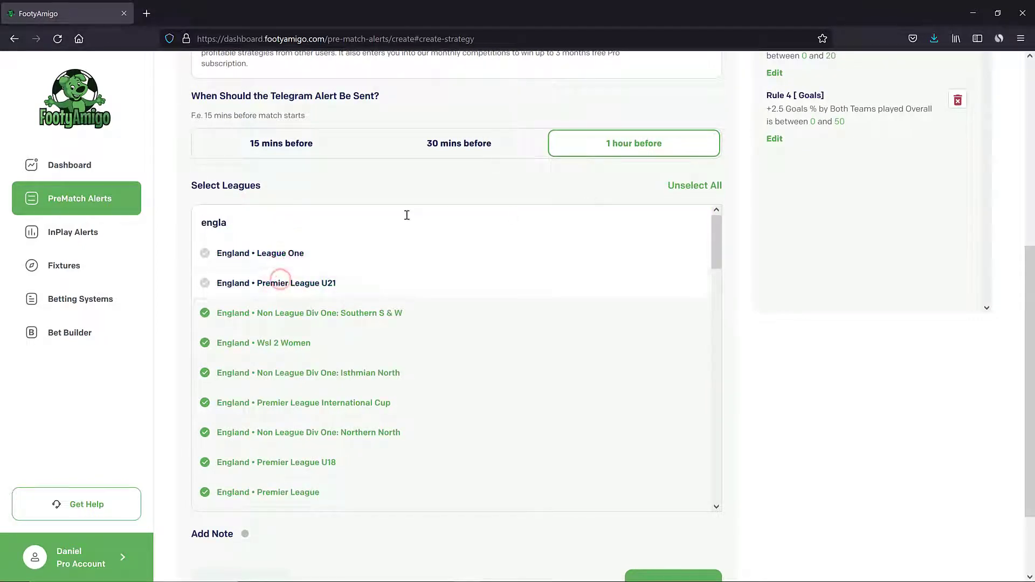
{"action": "left_click_drag", "start_coordinate": [317, 219], "coordinate": [200, 221]}
{"action": "key", "text": "BackSpace"}
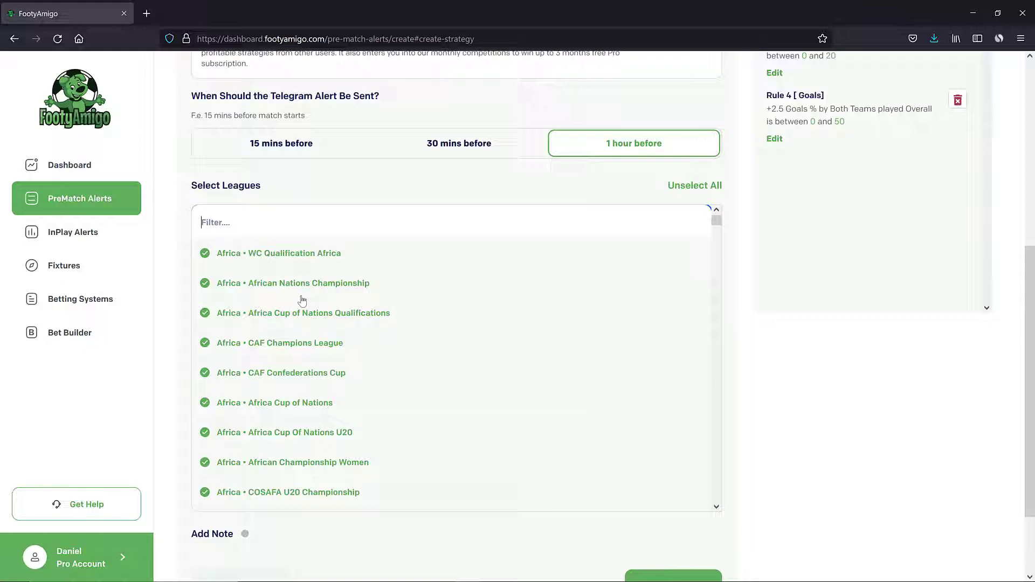
{"action": "left_click", "coordinate": [689, 187]}
- Add the note "place under 3.5 goals bet (test this strategy)" to the alert and save the finished strategy
{"action": "scroll", "coordinate": [739, 298], "scroll_direction": "down", "scroll_amount": 2}
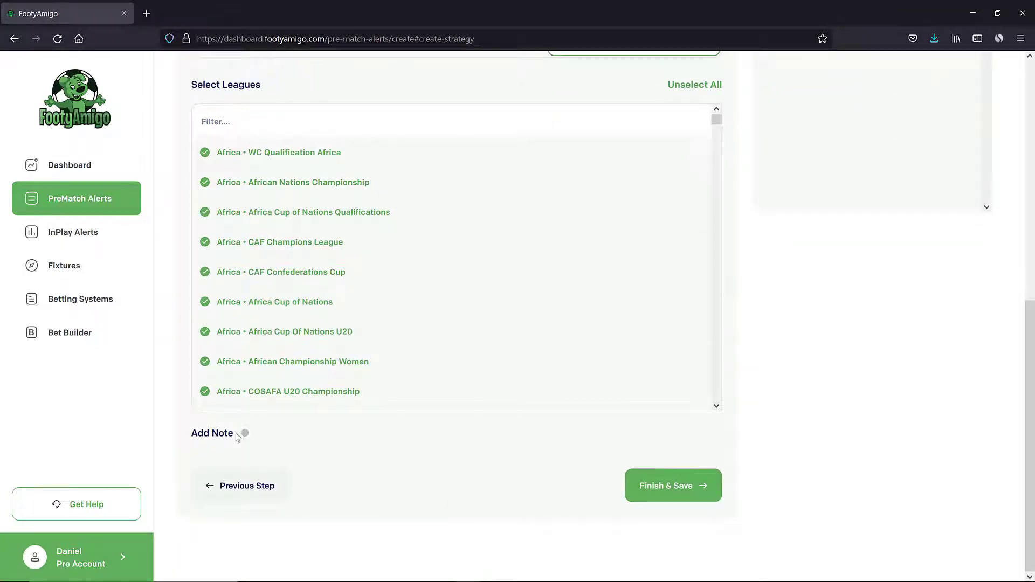
{"action": "left_click", "coordinate": [247, 434]}
{"action": "left_click", "coordinate": [233, 467]}
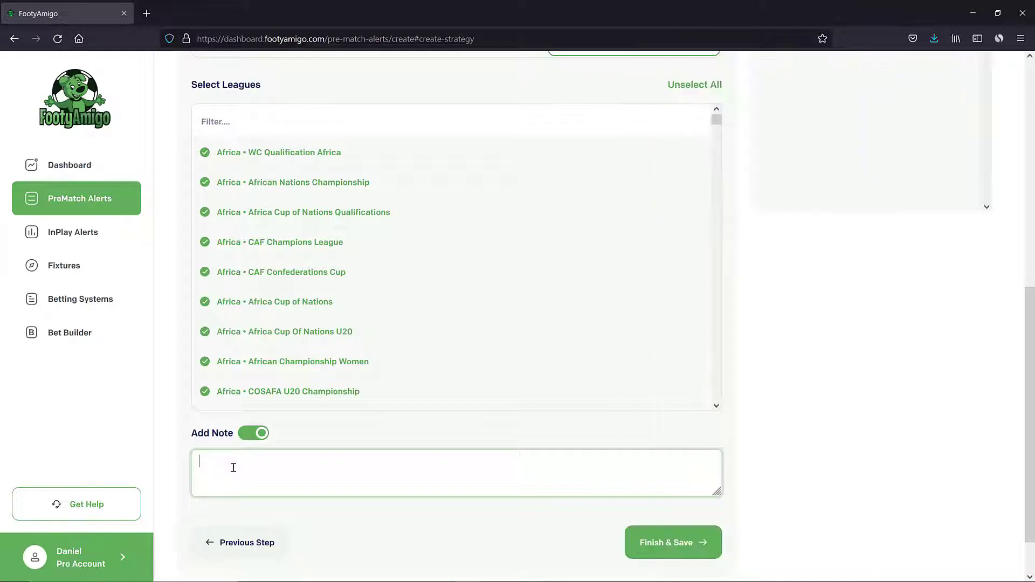
{"action": "type", "text": "place under 3.5 goals bet (test"}
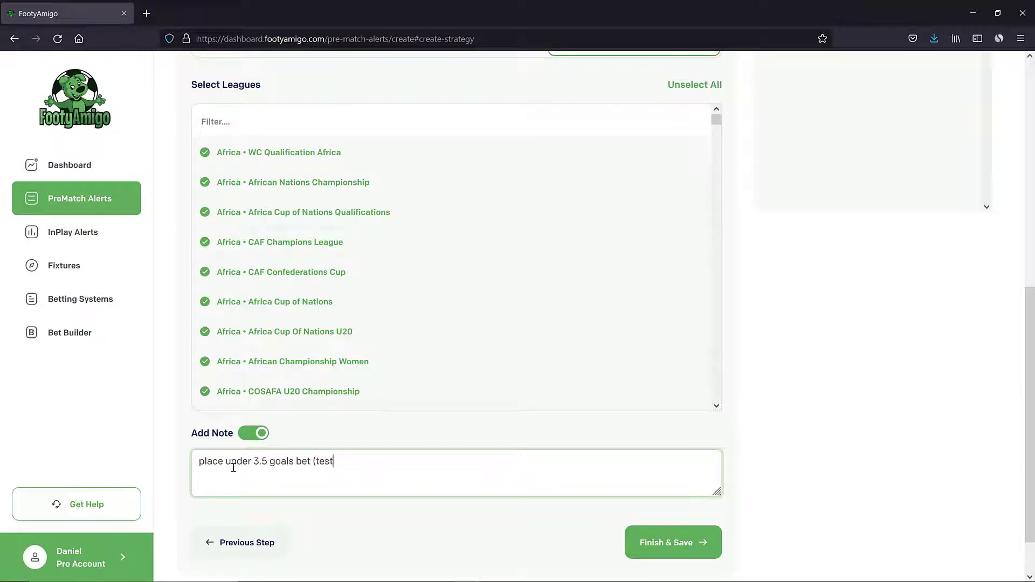
{"action": "type", "text": "i this strategy"}
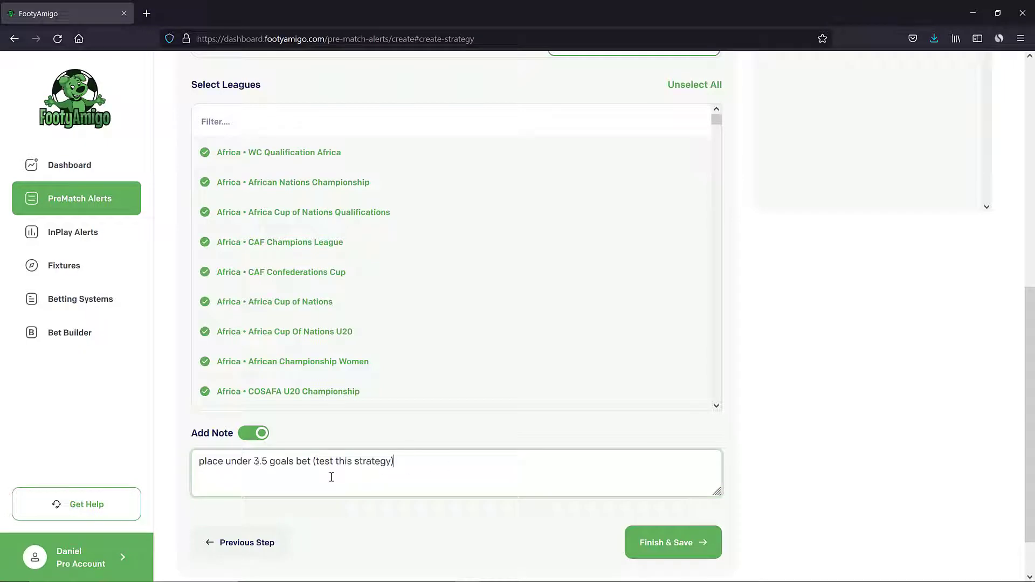
{"action": "left_click", "coordinate": [696, 543]}
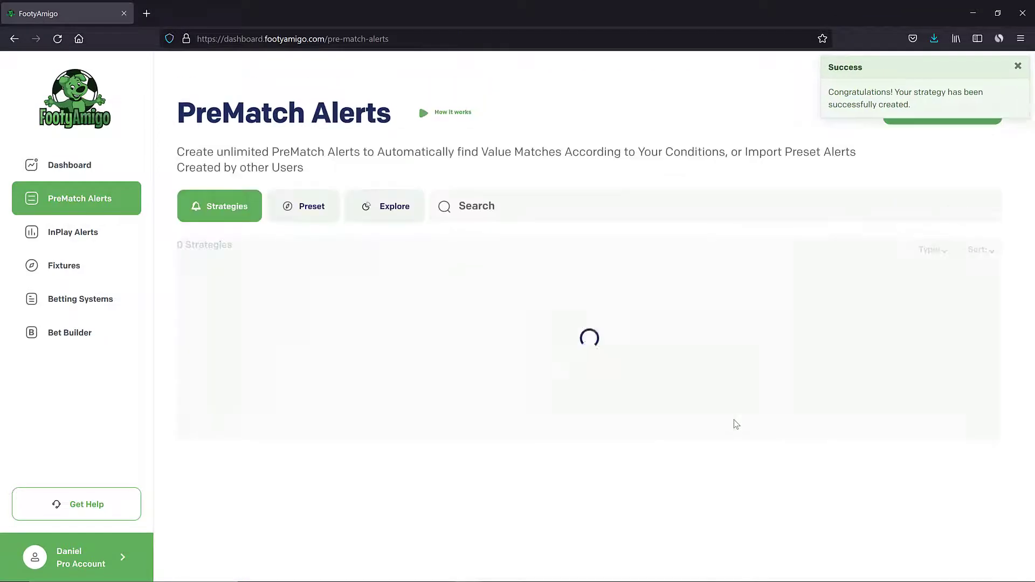
- Find Under 3.5 Goals Strategy among the saved PreMatch alerts and look over its results
{"action": "scroll", "coordinate": [408, 405], "scroll_direction": "down", "scroll_amount": 12}
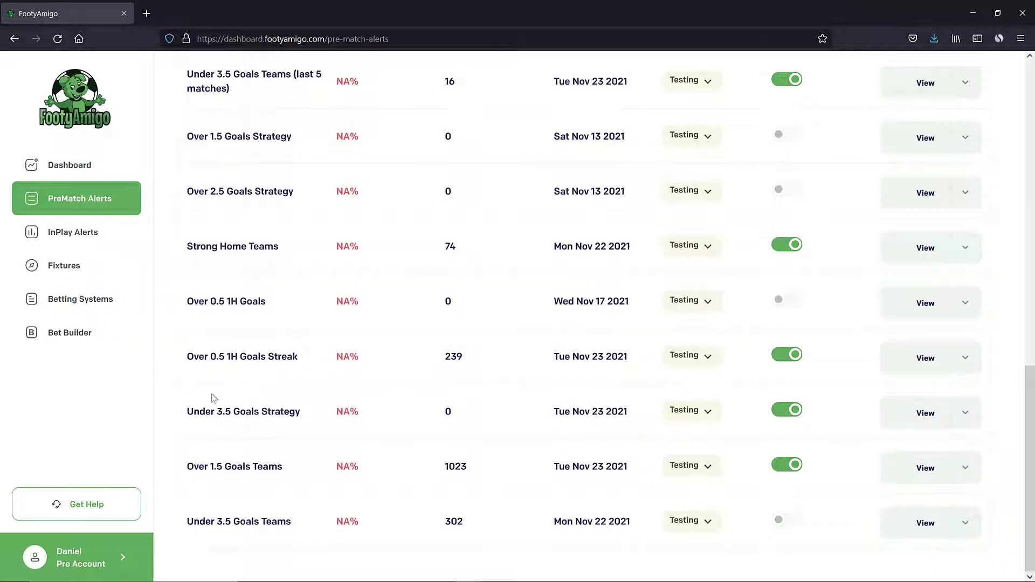
{"action": "left_click", "coordinate": [966, 422]}
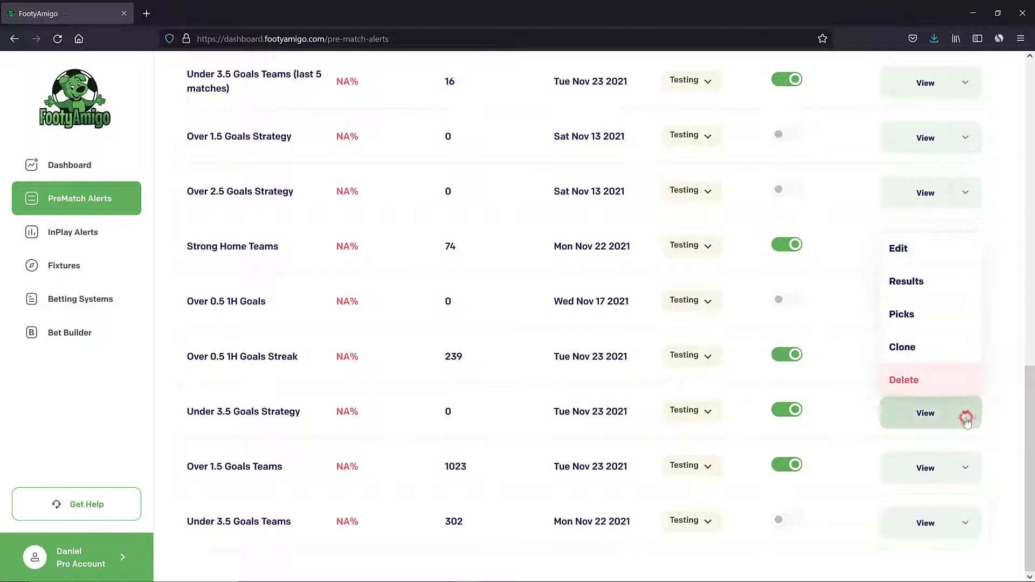
{"action": "left_click", "coordinate": [917, 286]}
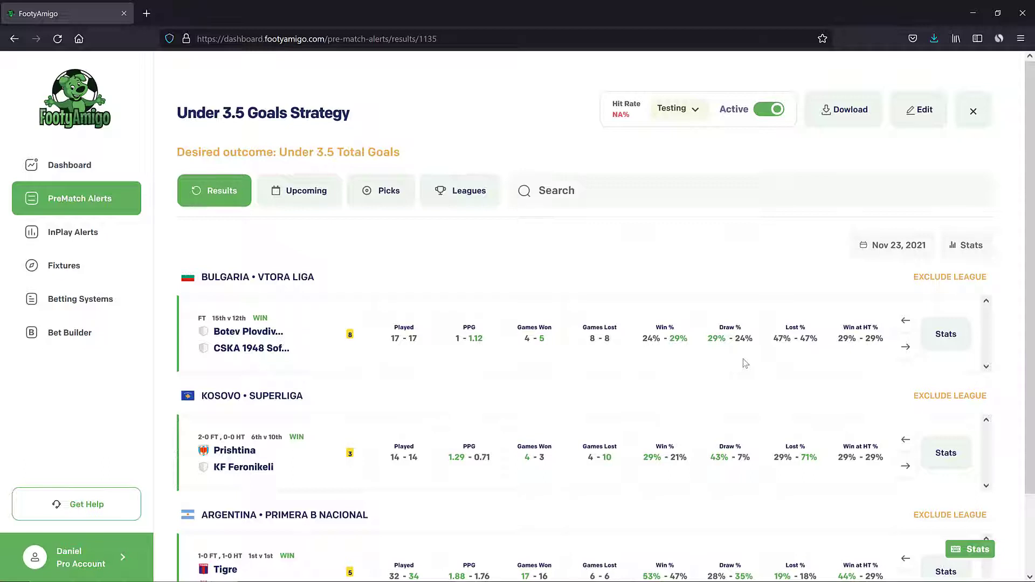
{"action": "scroll", "coordinate": [514, 226], "scroll_direction": "down", "scroll_amount": 2}
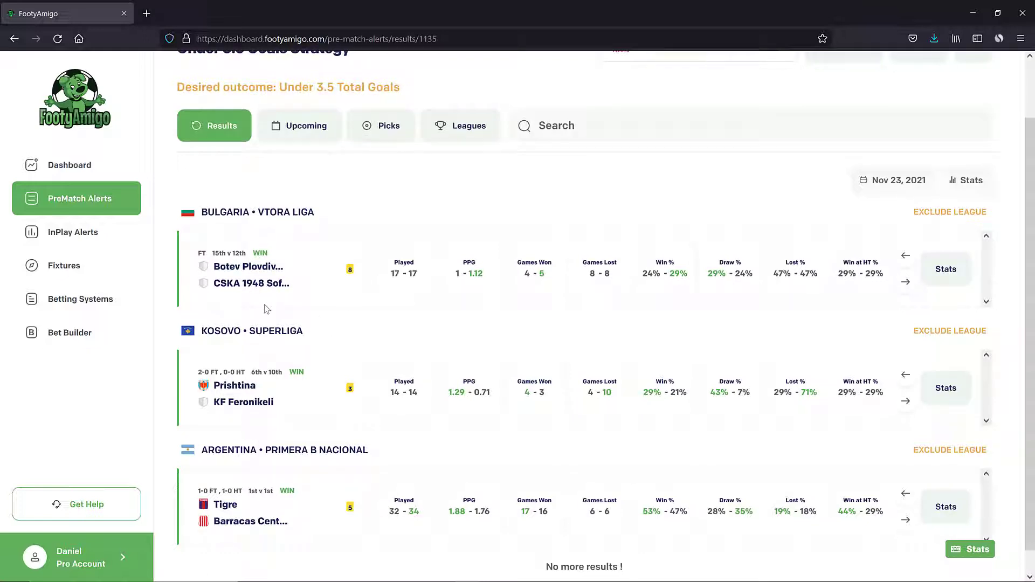
- Show the strategy's results for Nov 22, 2021 and look through the matches
{"action": "left_click", "coordinate": [889, 181]}
{"action": "left_click", "coordinate": [865, 311]}
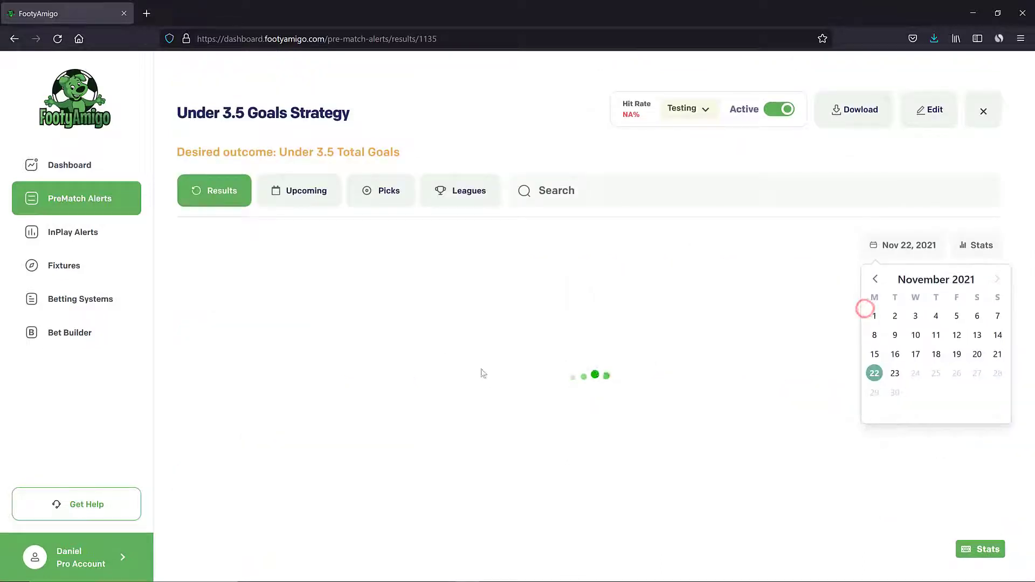
{"action": "left_click", "coordinate": [457, 262]}
{"action": "scroll", "coordinate": [453, 345], "scroll_direction": "down", "scroll_amount": 6}
{"action": "scroll", "coordinate": [452, 349], "scroll_direction": "down", "scroll_amount": 3}
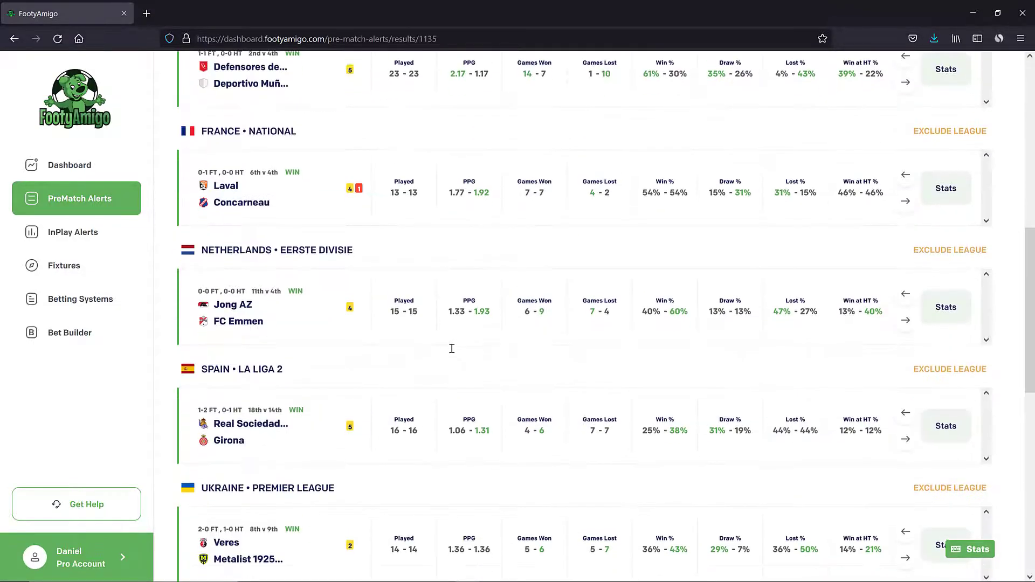
{"action": "scroll", "coordinate": [450, 346], "scroll_direction": "up", "scroll_amount": 9}
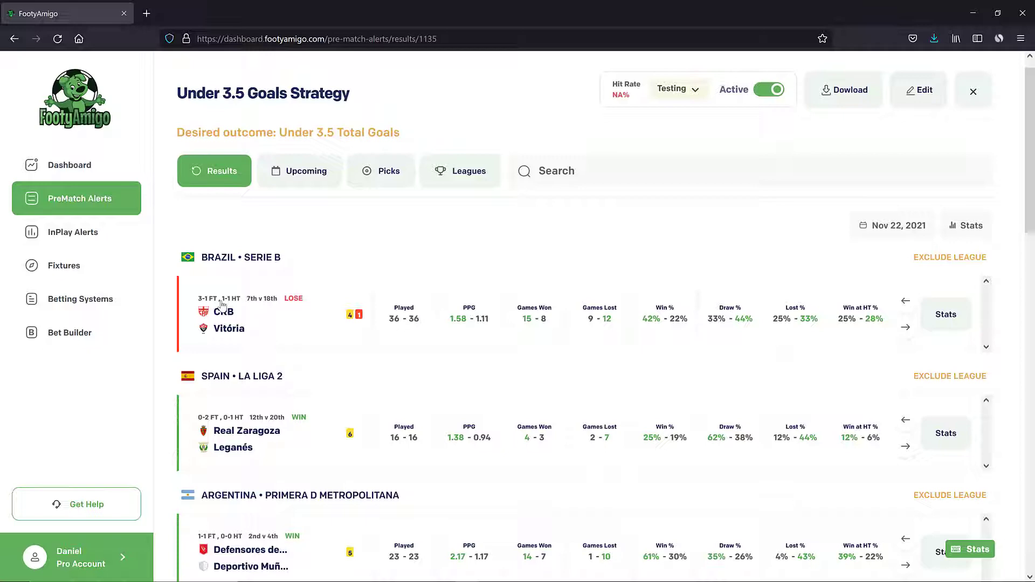
- Exclude the Brazil Serie B league from the strategy and confirm the exclusion
{"action": "left_click", "coordinate": [947, 258]}
{"action": "left_click", "coordinate": [580, 184]}
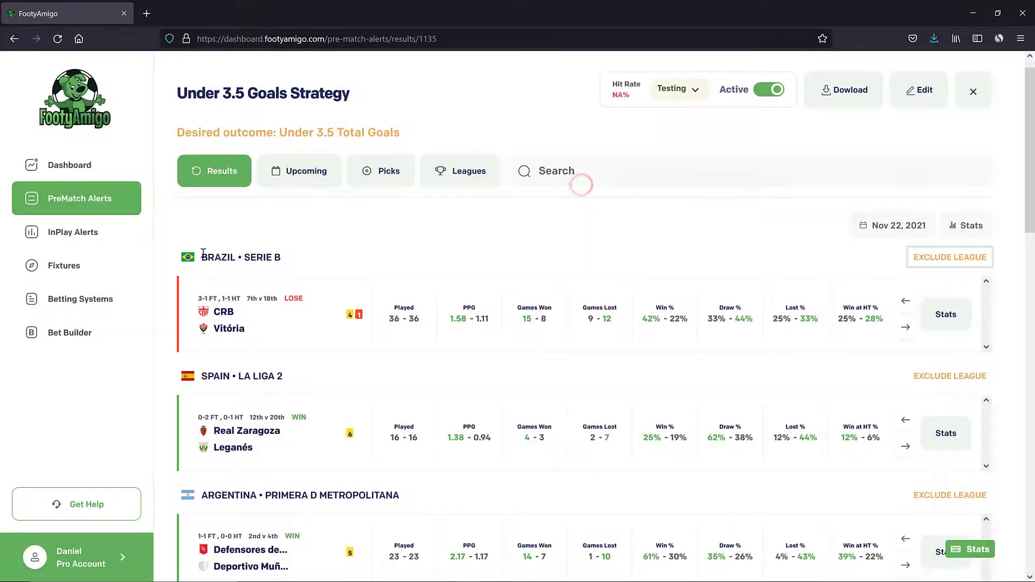
{"action": "left_click", "coordinate": [947, 257]}
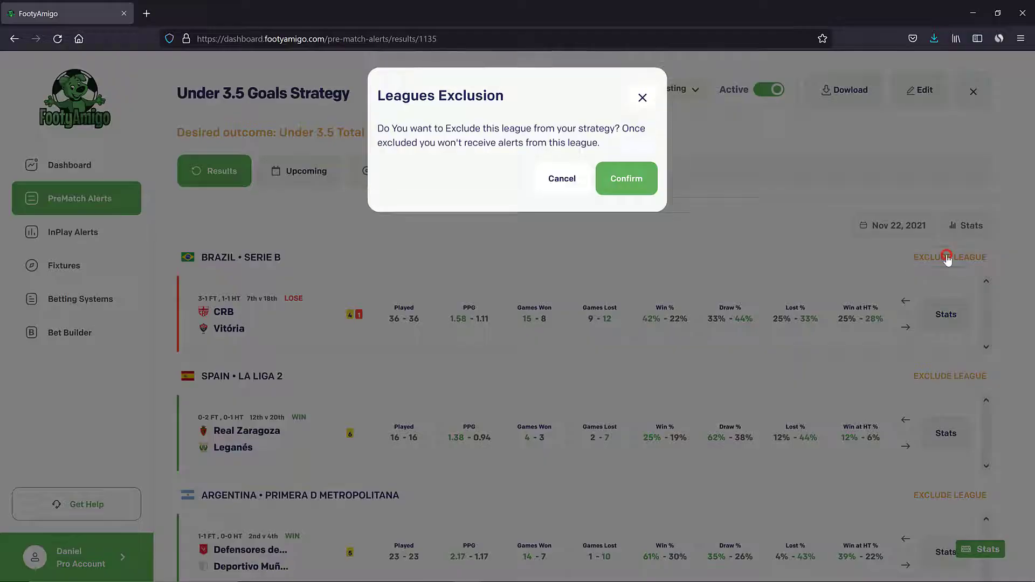
{"action": "left_click", "coordinate": [628, 181]}
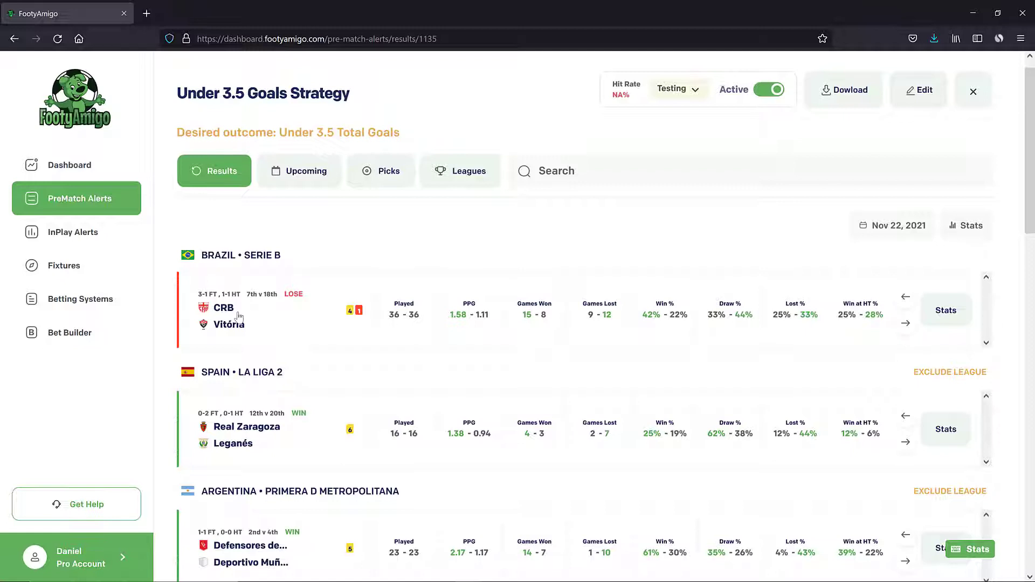
- Review the win and lose outcomes of all the Nov 22, 2021 matches
{"action": "scroll", "coordinate": [263, 348], "scroll_direction": "down", "scroll_amount": 1}
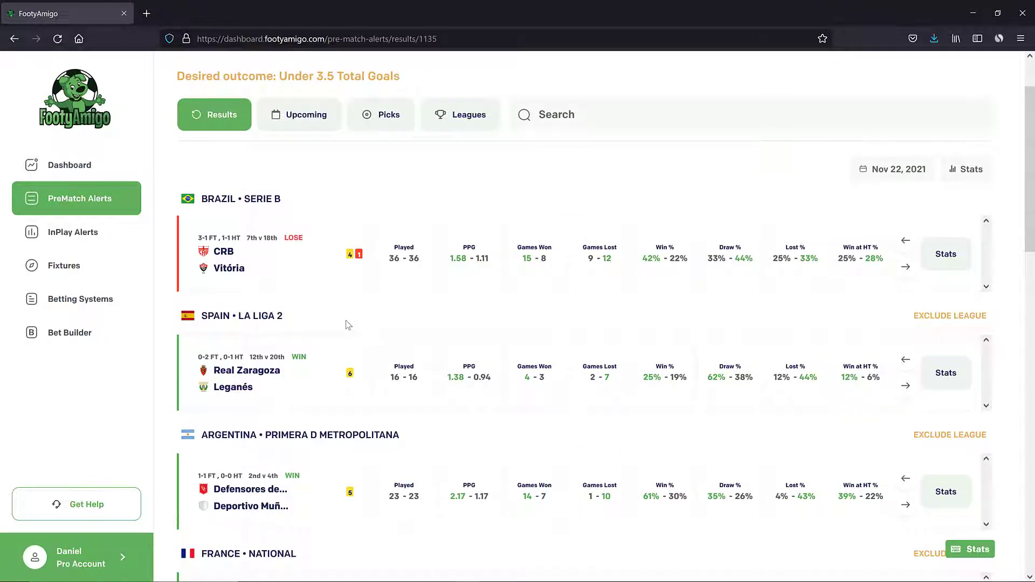
{"action": "scroll", "coordinate": [348, 324], "scroll_direction": "down", "scroll_amount": 15}
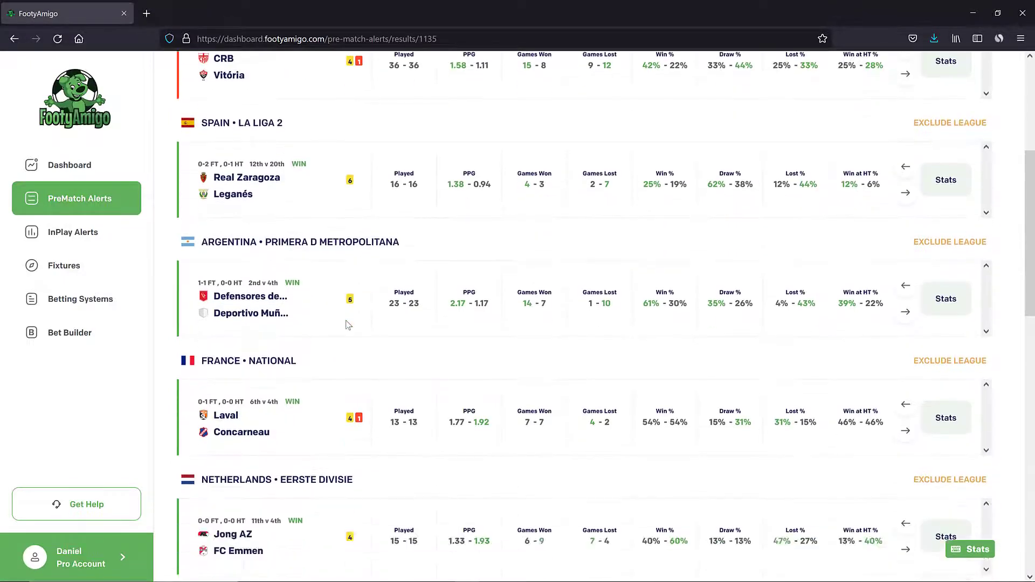
{"action": "scroll", "coordinate": [348, 324], "scroll_direction": "down", "scroll_amount": 3}
{"action": "scroll", "coordinate": [348, 325], "scroll_direction": "up", "scroll_amount": 13}
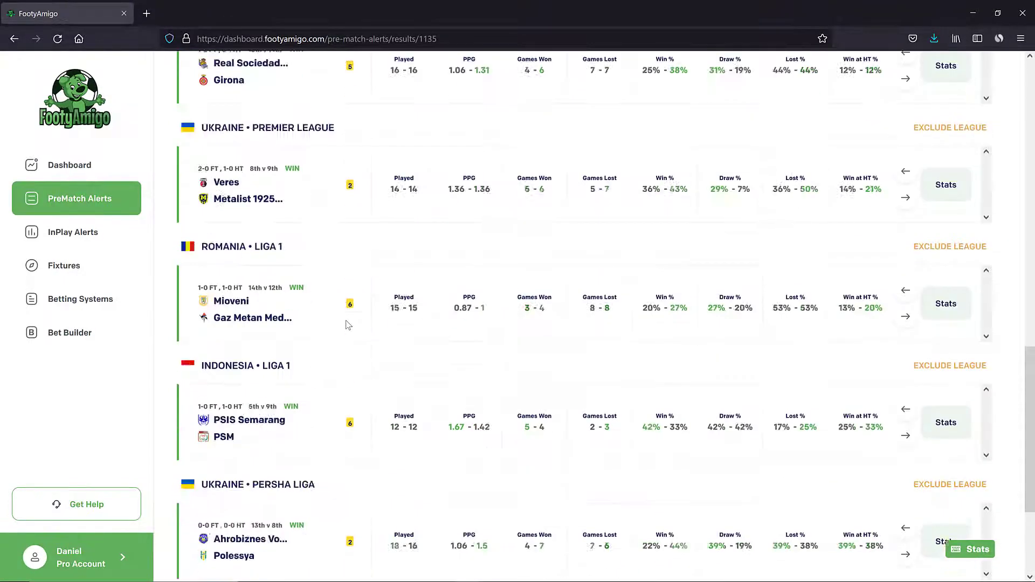
{"action": "scroll", "coordinate": [349, 324], "scroll_direction": "up", "scroll_amount": 1}
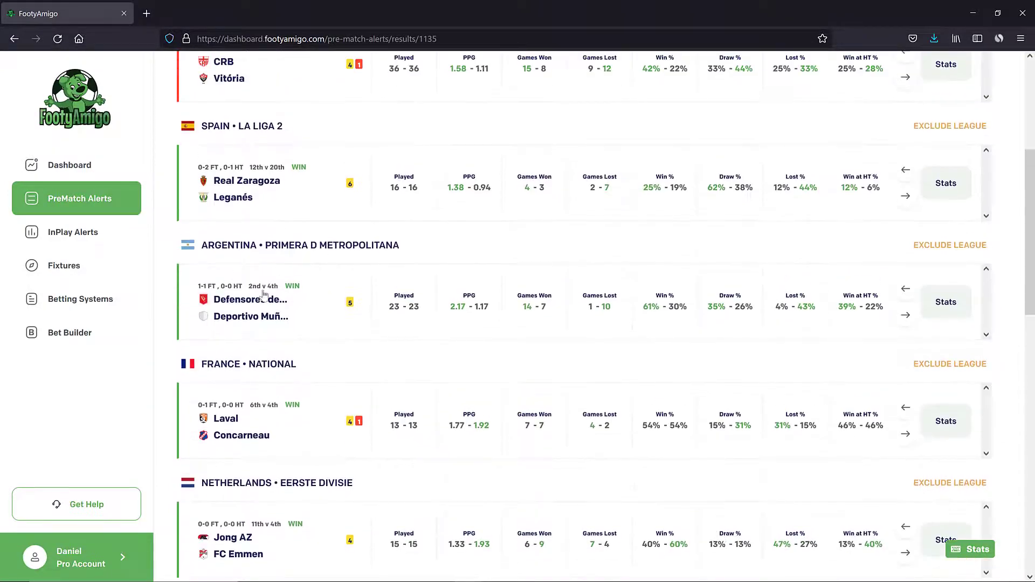
{"action": "scroll", "coordinate": [236, 322], "scroll_direction": "down", "scroll_amount": 14}
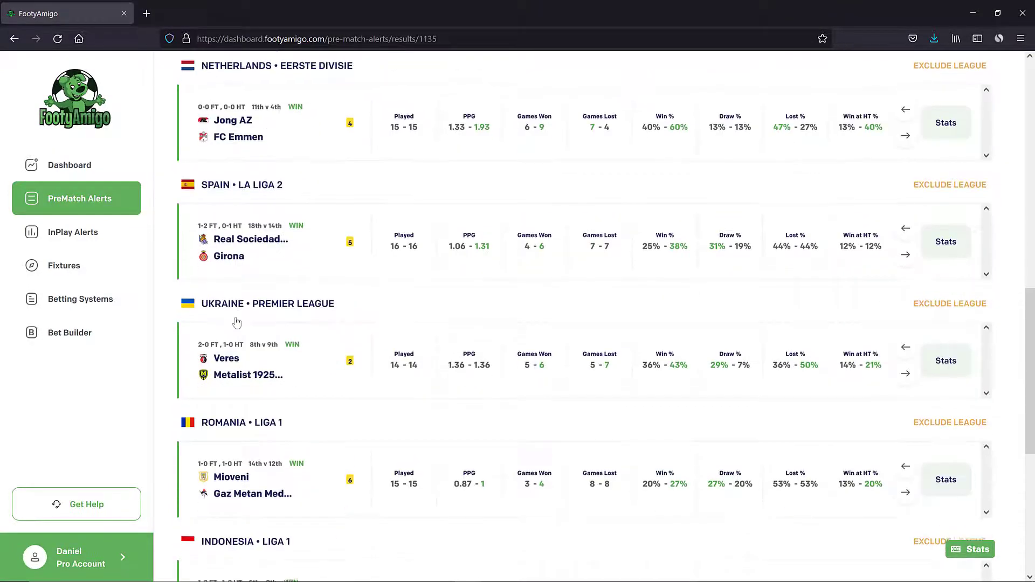
{"action": "scroll", "coordinate": [236, 323], "scroll_direction": "down", "scroll_amount": 1}
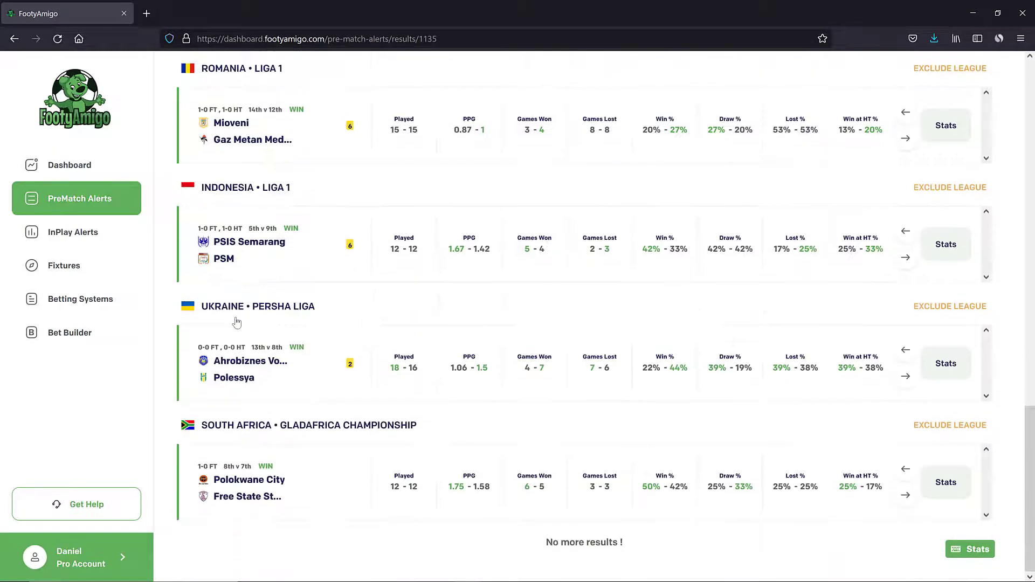
- Browse the results calendar back to September 2021, return to November, and show the strategy's results for Nov 17, 2021
{"action": "scroll", "coordinate": [236, 322], "scroll_direction": "up", "scroll_amount": 16}
{"action": "left_click", "coordinate": [880, 246]}
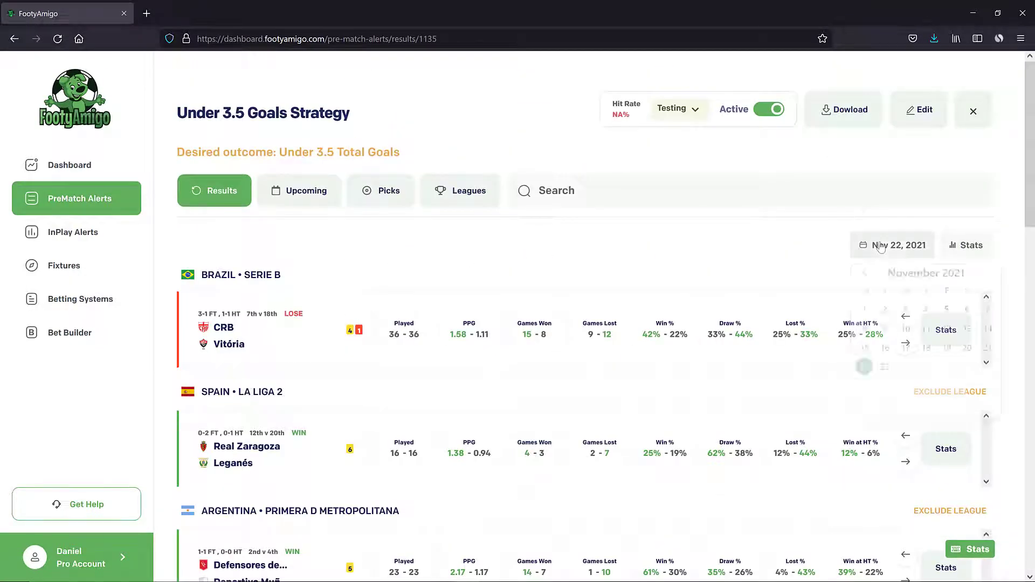
{"action": "left_click", "coordinate": [865, 276]}
{"action": "left_click", "coordinate": [865, 276]}
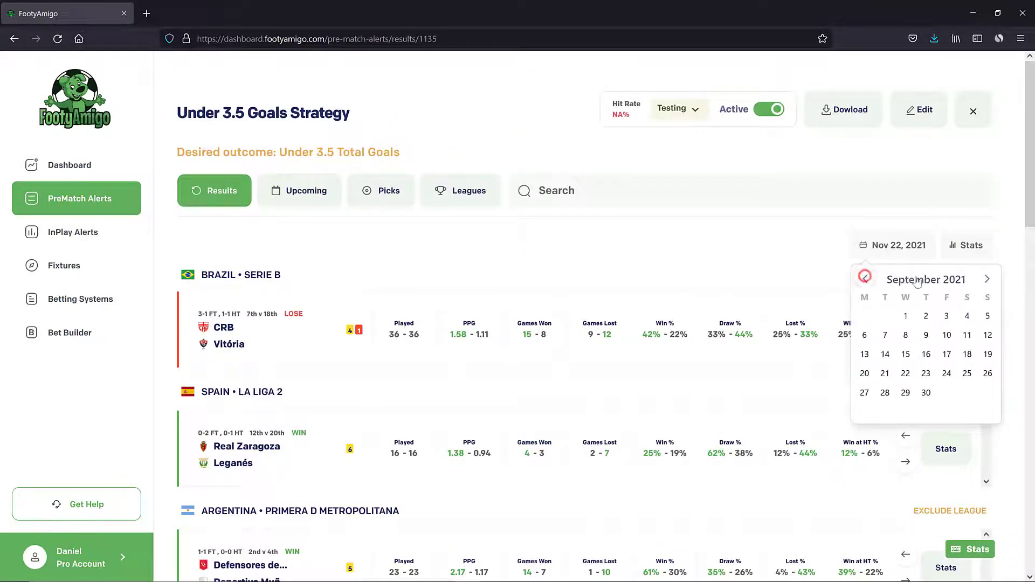
{"action": "left_click", "coordinate": [987, 279]}
{"action": "left_click", "coordinate": [986, 278]}
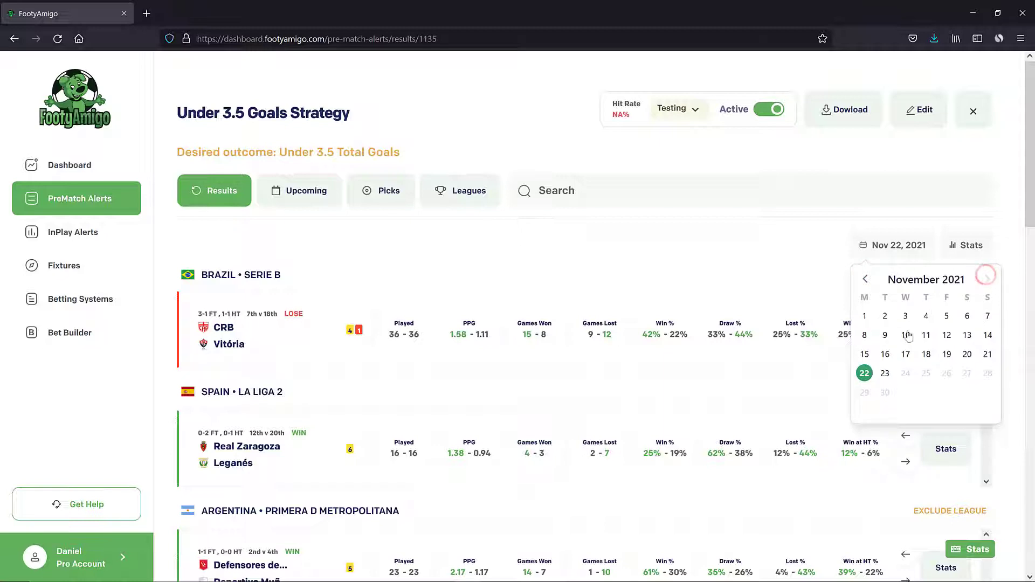
{"action": "left_click", "coordinate": [906, 356]}
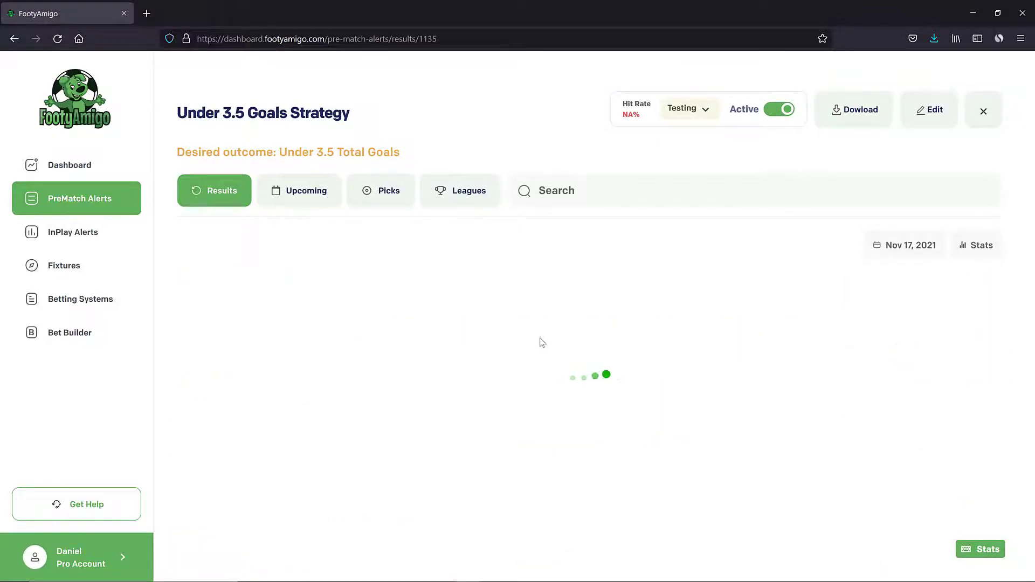
- Look through the Nov 17, 2021 matches and their win and lose outcomes for poorly performing leagues
{"action": "scroll", "coordinate": [541, 343], "scroll_direction": "down", "scroll_amount": 4}
{"action": "scroll", "coordinate": [540, 342], "scroll_direction": "down", "scroll_amount": 8}
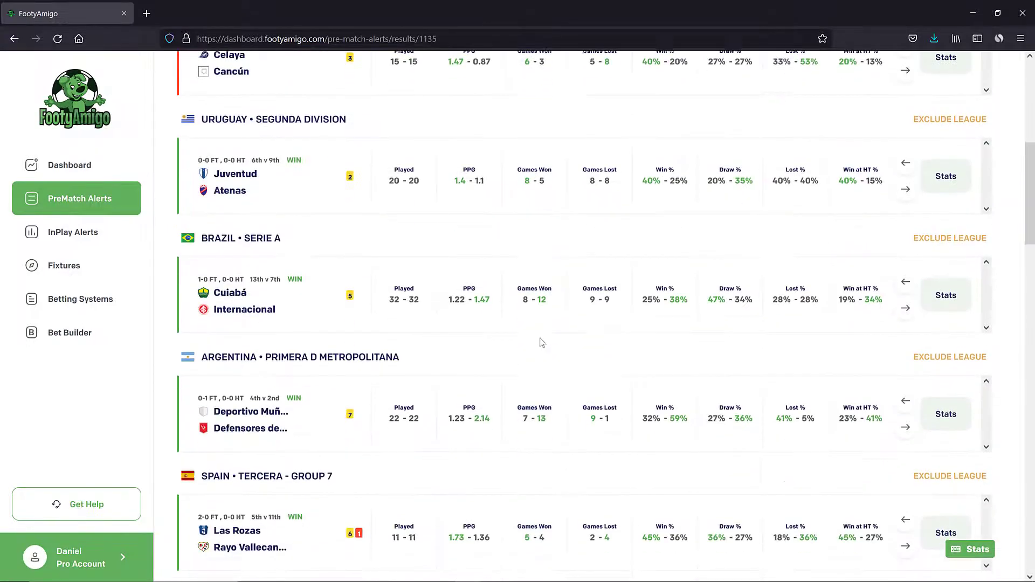
{"action": "scroll", "coordinate": [539, 343], "scroll_direction": "up", "scroll_amount": 7}
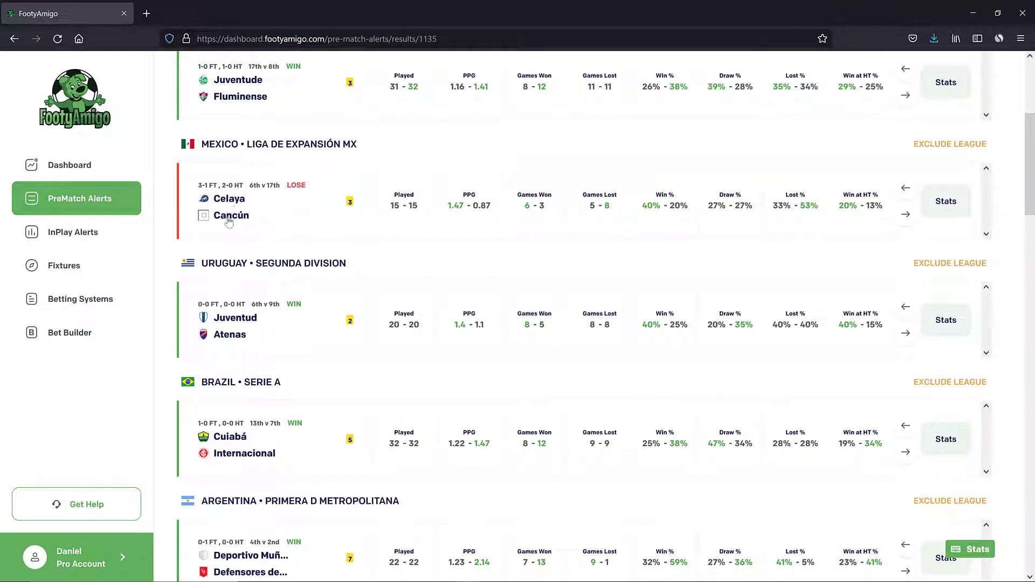
{"action": "scroll", "coordinate": [268, 310], "scroll_direction": "down", "scroll_amount": 1}
{"action": "scroll", "coordinate": [776, 199], "scroll_direction": "up", "scroll_amount": 2}
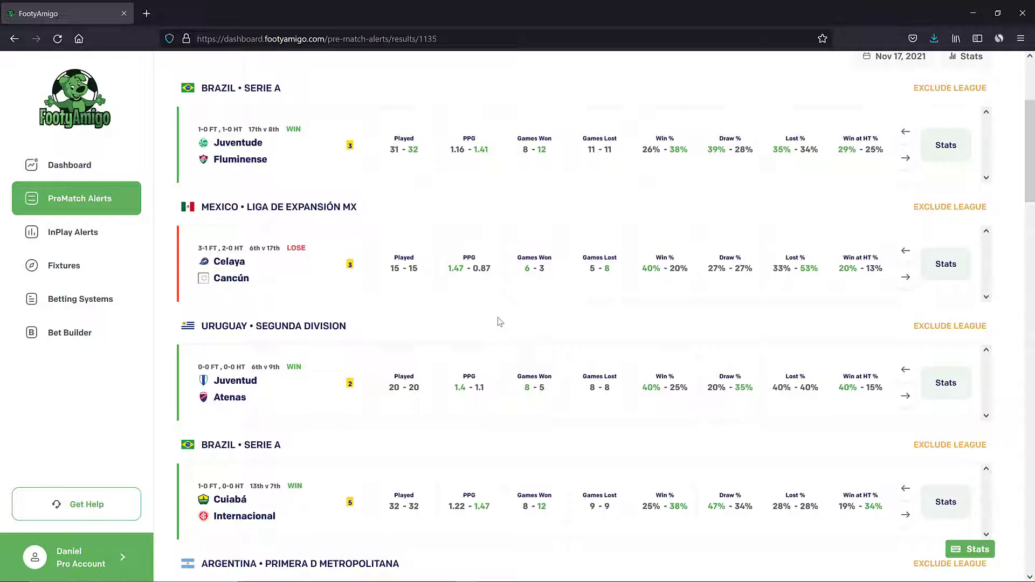
{"action": "scroll", "coordinate": [500, 321], "scroll_direction": "down", "scroll_amount": 20}
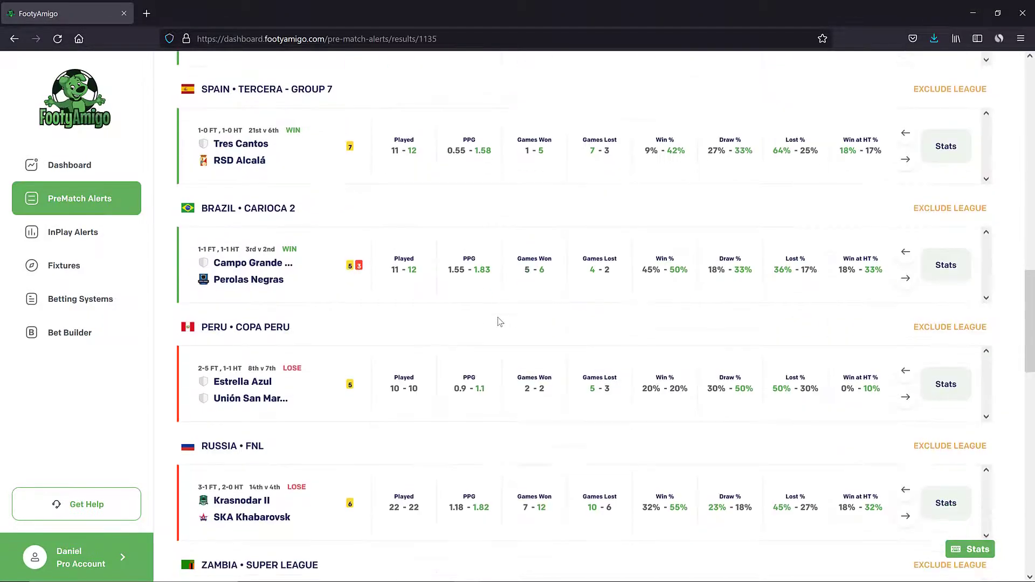
{"action": "scroll", "coordinate": [499, 321], "scroll_direction": "up", "scroll_amount": 5}
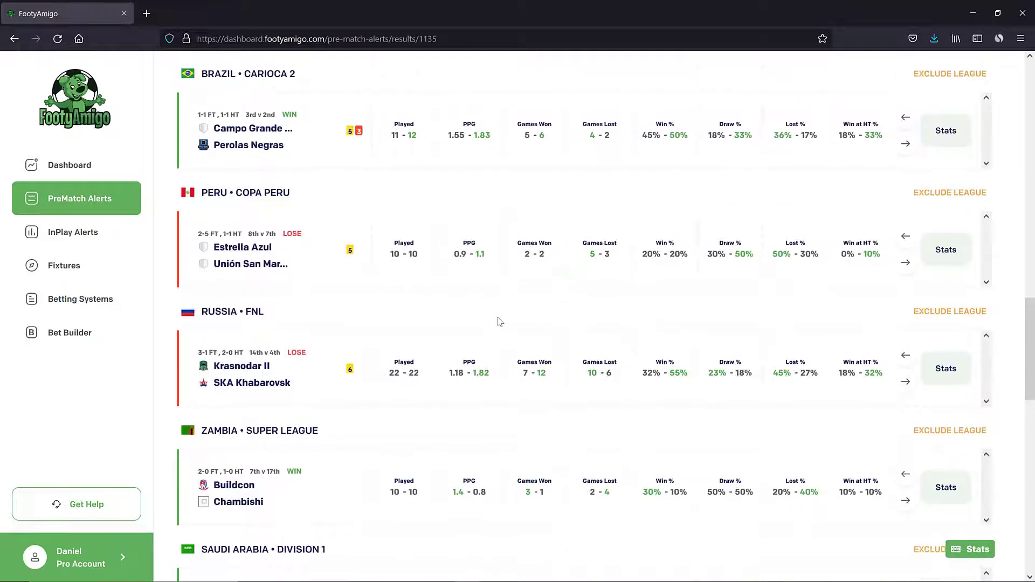
- Exclude the Russia FNL league from the strategy and confirm the exclusion
{"action": "scroll", "coordinate": [500, 321], "scroll_direction": "down", "scroll_amount": 10}
{"action": "scroll", "coordinate": [239, 477], "scroll_direction": "up", "scroll_amount": 3}
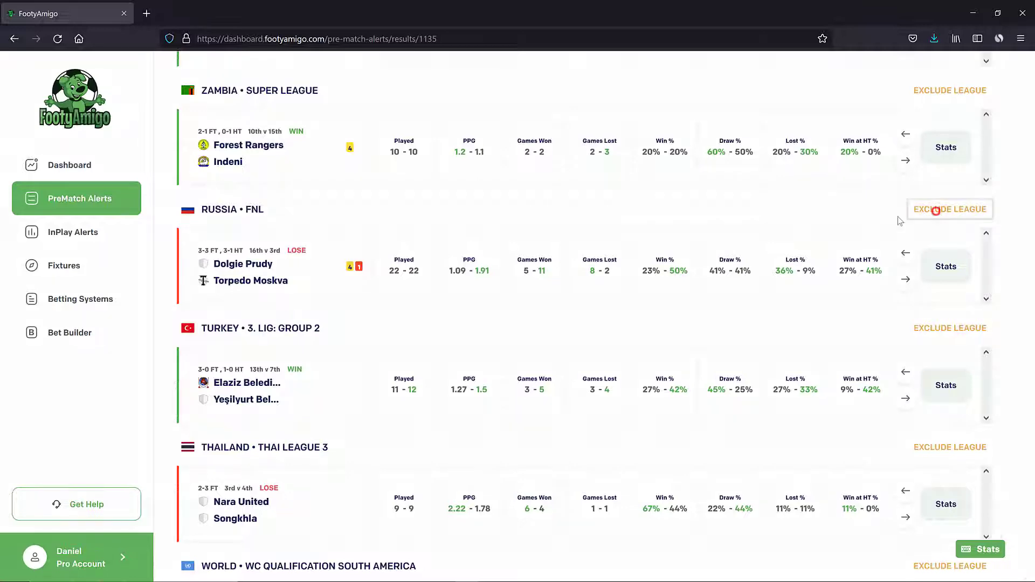
{"action": "left_click", "coordinate": [936, 213]}
{"action": "left_click", "coordinate": [627, 183]}
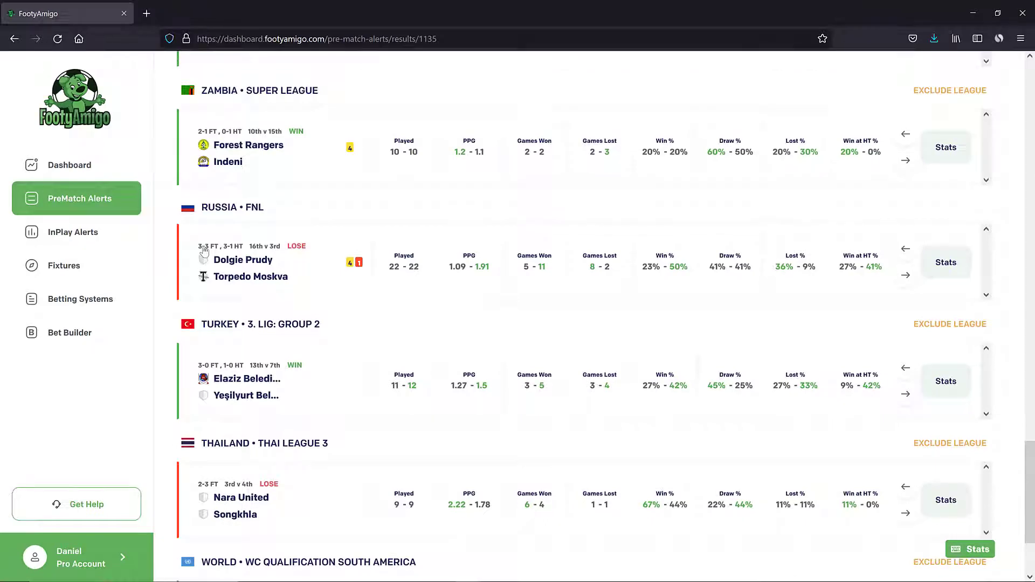
- Browse the results calendar back to August 2021 and close it without choosing another date
{"action": "scroll", "coordinate": [226, 302], "scroll_direction": "up", "scroll_amount": 4}
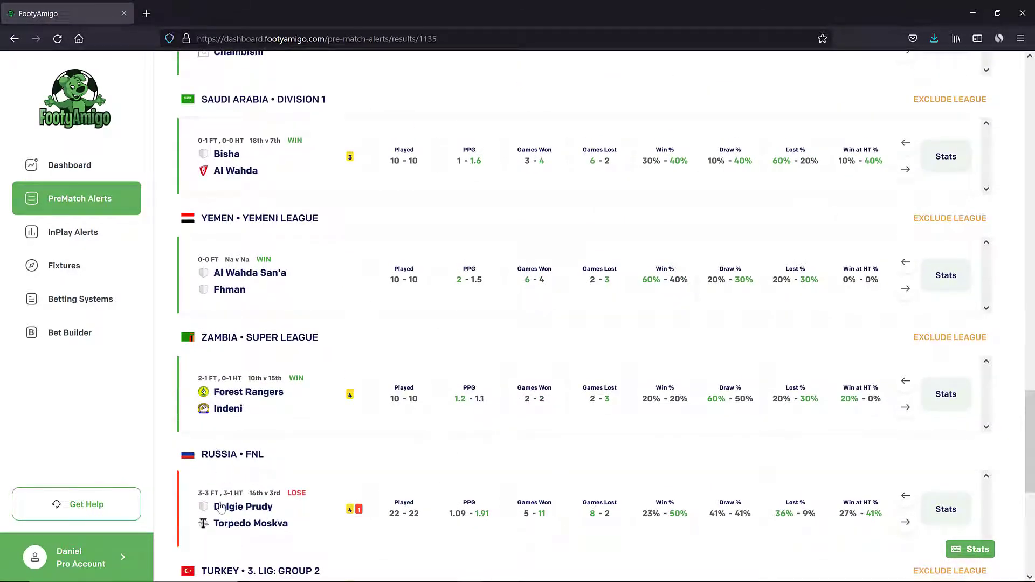
{"action": "scroll", "coordinate": [221, 507], "scroll_direction": "up", "scroll_amount": 20}
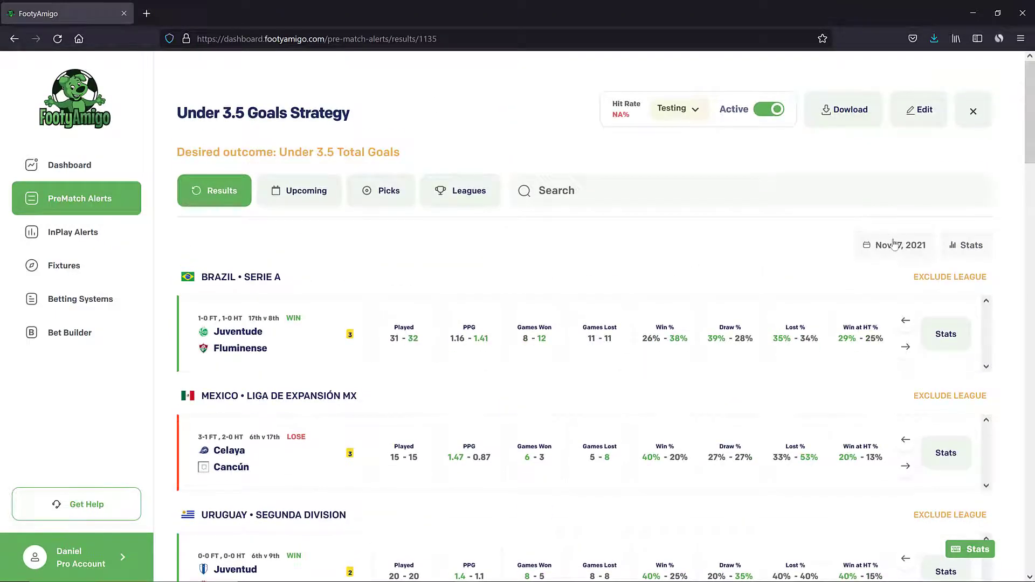
{"action": "left_click", "coordinate": [894, 243]}
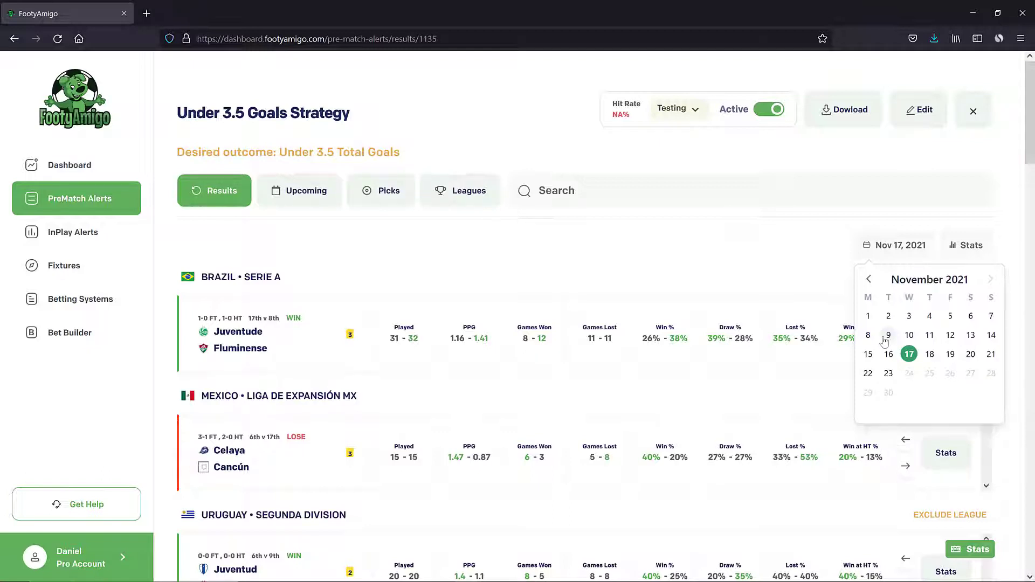
{"action": "left_click", "coordinate": [868, 279]}
{"action": "left_click", "coordinate": [868, 279]}
{"action": "left_click", "coordinate": [867, 279]}
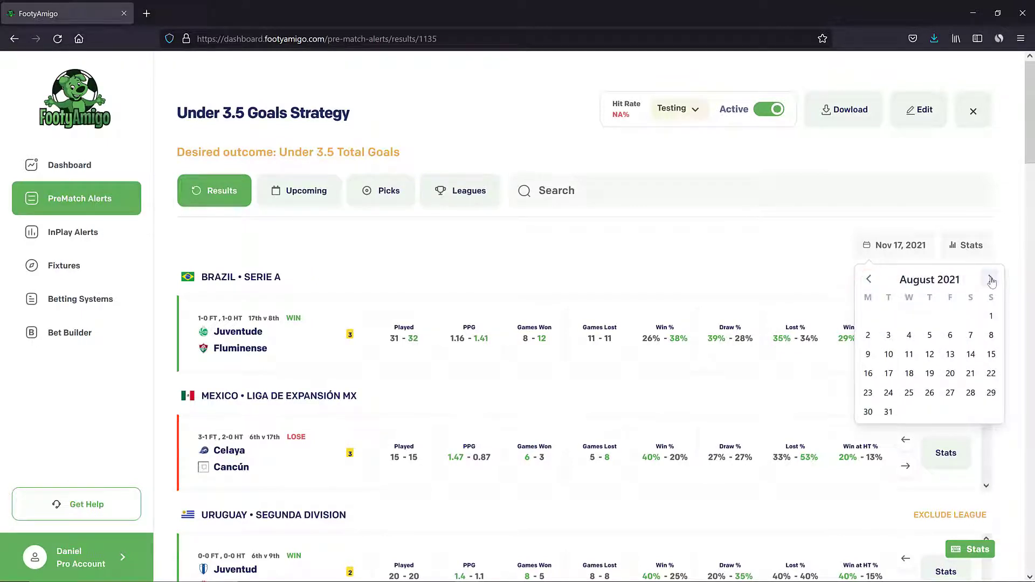
{"action": "left_click", "coordinate": [531, 252]}
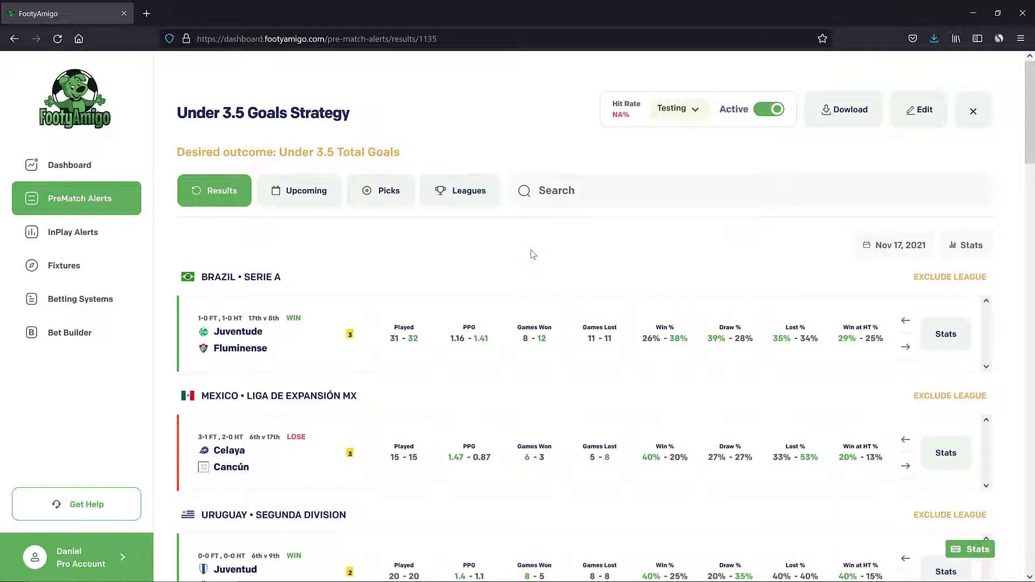
- Show the strategy's upcoming matches and look through the November 23, 2021 fixtures
{"action": "left_click", "coordinate": [309, 191]}
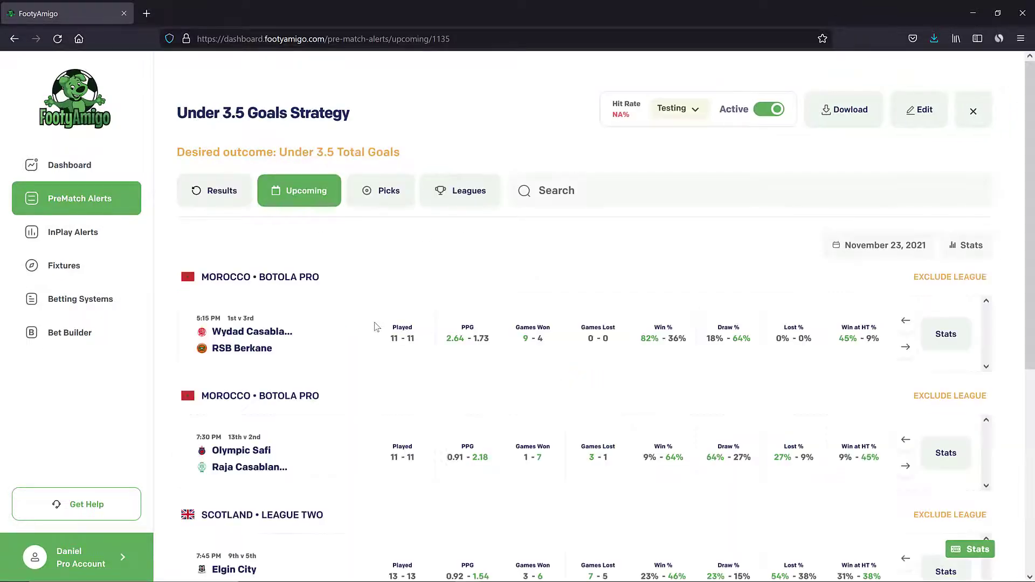
{"action": "scroll", "coordinate": [376, 326], "scroll_direction": "down", "scroll_amount": 6}
{"action": "scroll", "coordinate": [374, 323], "scroll_direction": "up", "scroll_amount": 6}
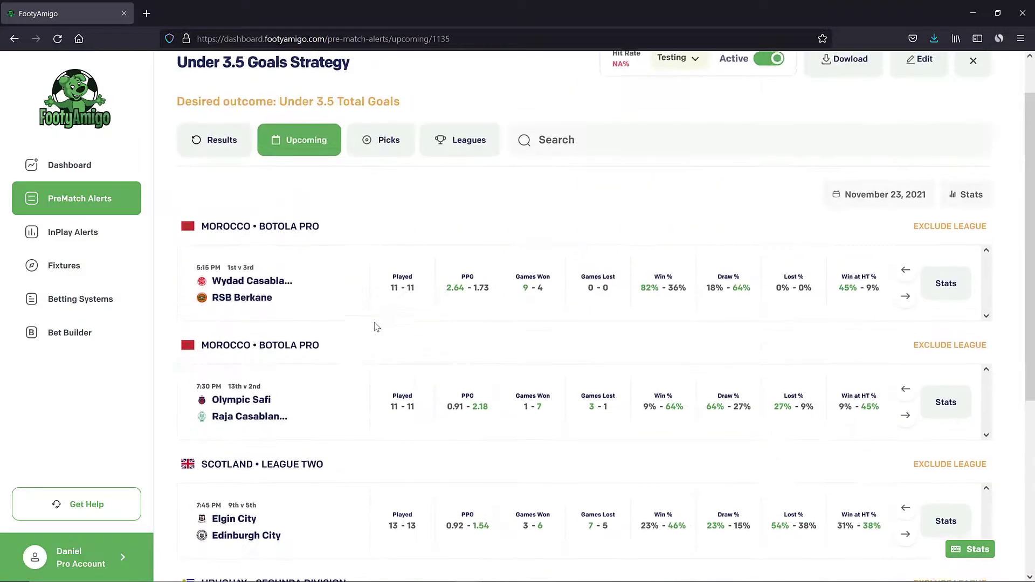
{"action": "scroll", "coordinate": [370, 366], "scroll_direction": "down", "scroll_amount": 6}
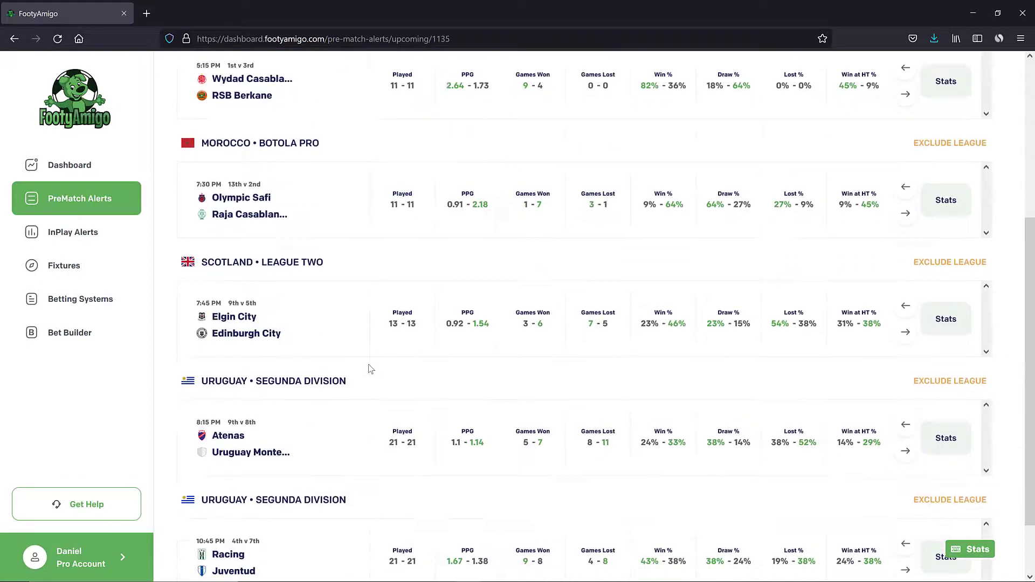
{"action": "scroll", "coordinate": [370, 367], "scroll_direction": "up", "scroll_amount": 6}
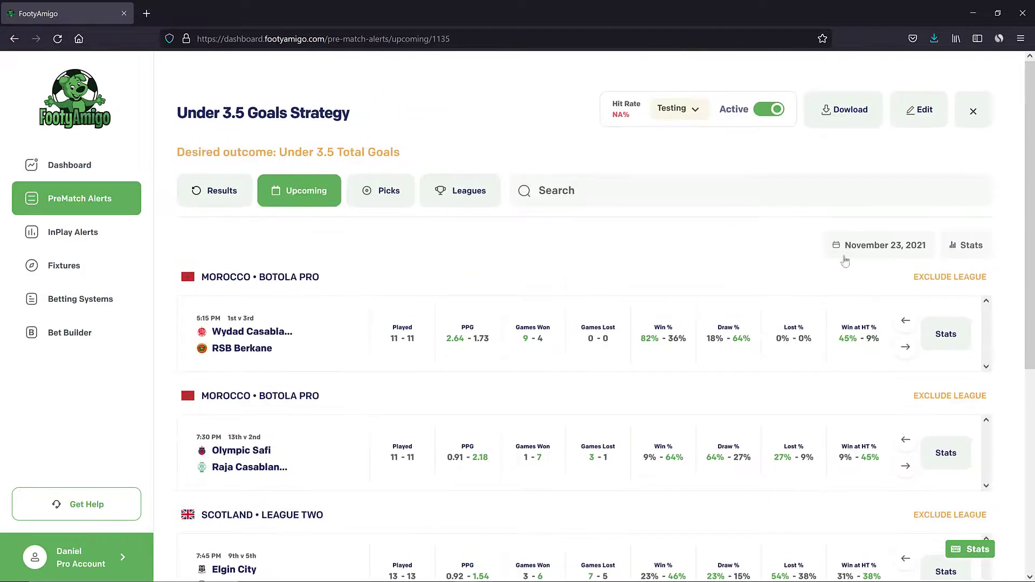
- Switch the upcoming matches to November 24, 2021 and look through the whole fixture list
{"action": "left_click", "coordinate": [874, 248]}
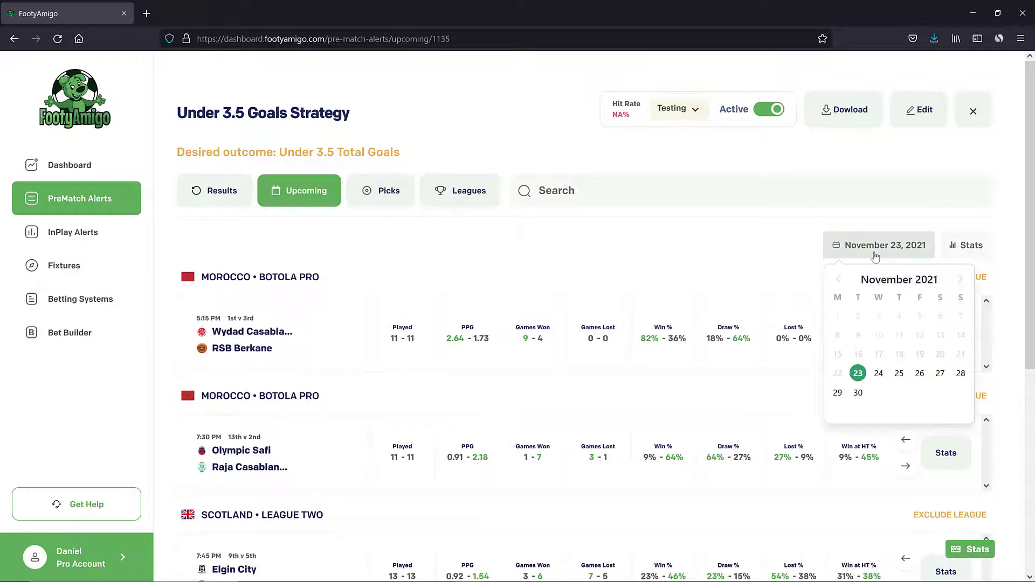
{"action": "left_click", "coordinate": [876, 378]}
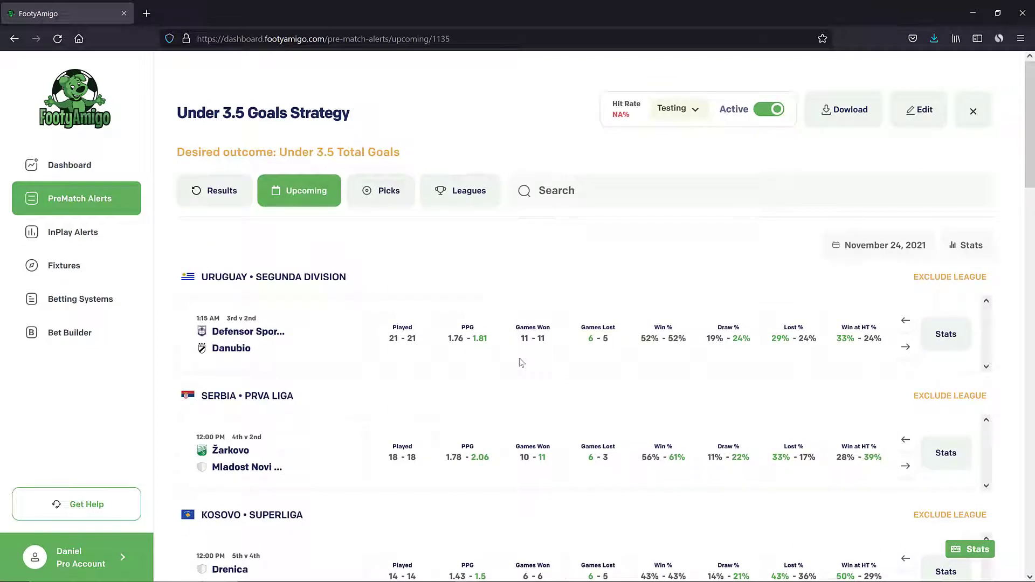
{"action": "scroll", "coordinate": [519, 358], "scroll_direction": "down", "scroll_amount": 10}
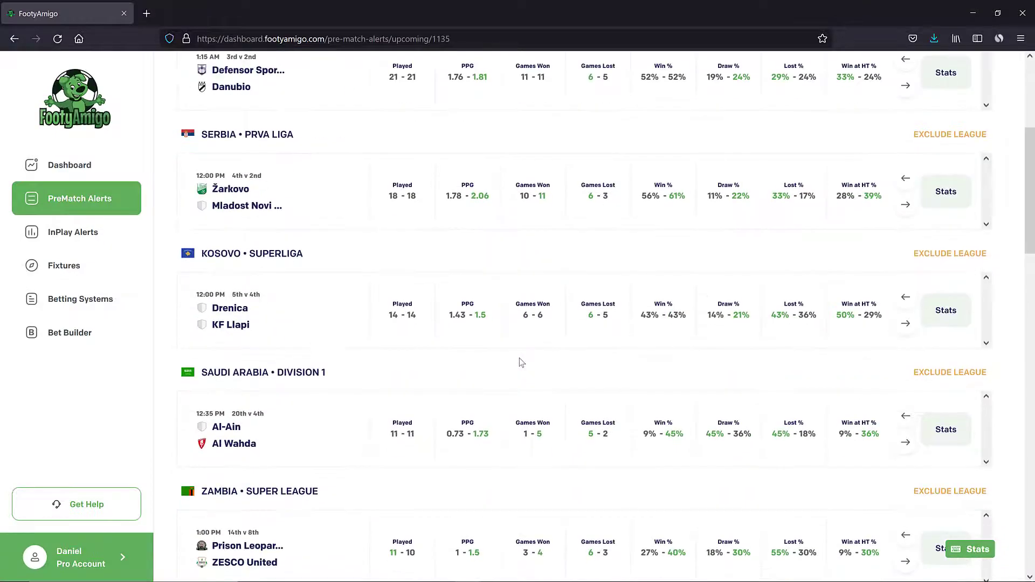
{"action": "scroll", "coordinate": [520, 361], "scroll_direction": "down", "scroll_amount": 11}
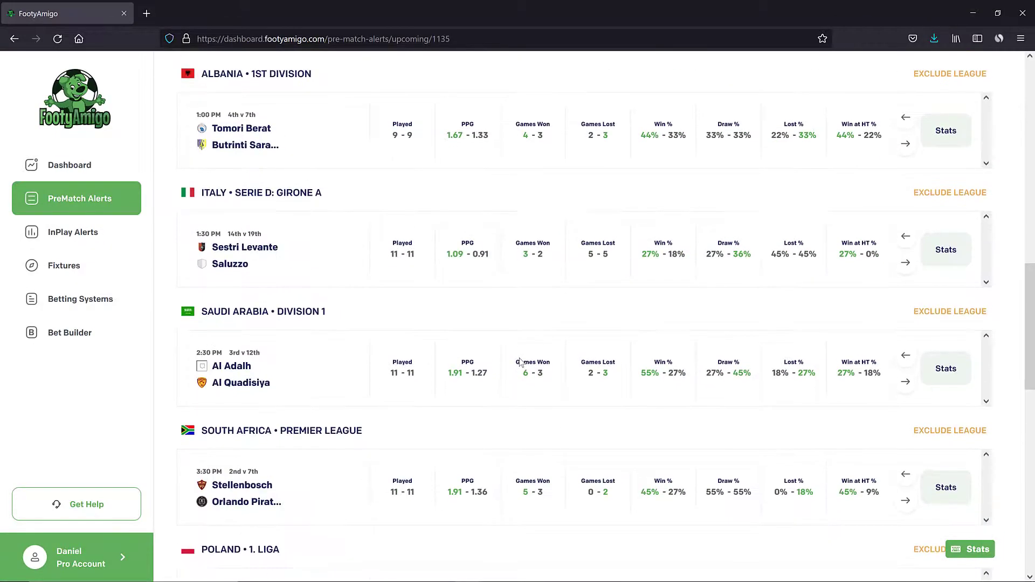
{"action": "scroll", "coordinate": [521, 363], "scroll_direction": "down", "scroll_amount": 8}
{"action": "scroll", "coordinate": [521, 362], "scroll_direction": "up", "scroll_amount": 16}
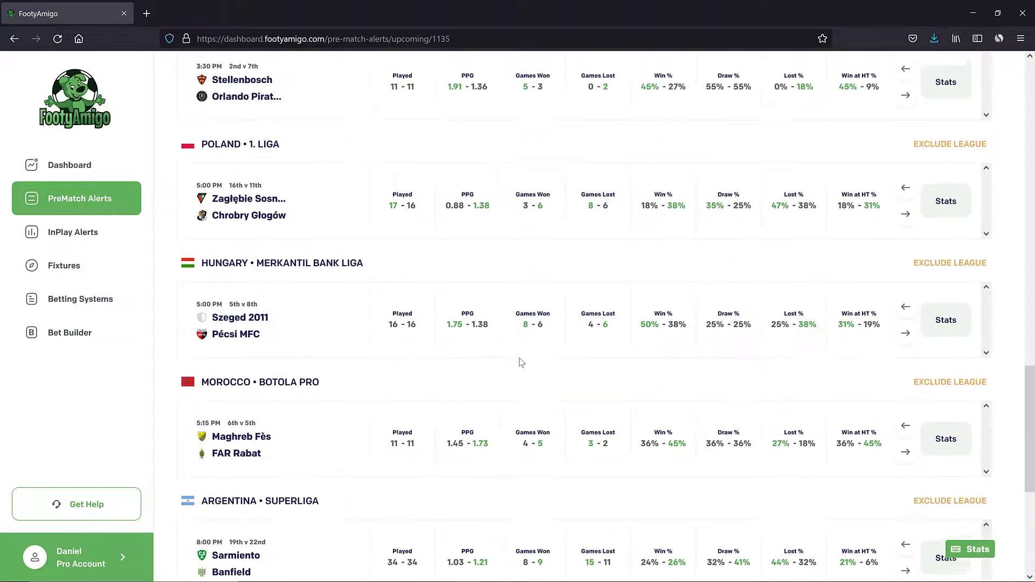
{"action": "scroll", "coordinate": [521, 361], "scroll_direction": "up", "scroll_amount": 8}
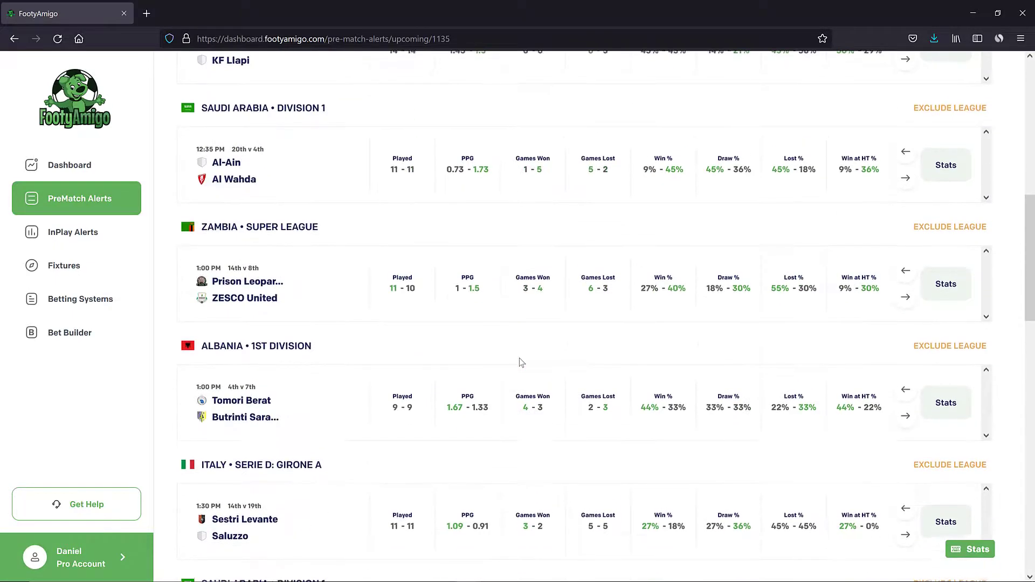
{"action": "scroll", "coordinate": [521, 362], "scroll_direction": "up", "scroll_amount": 5}
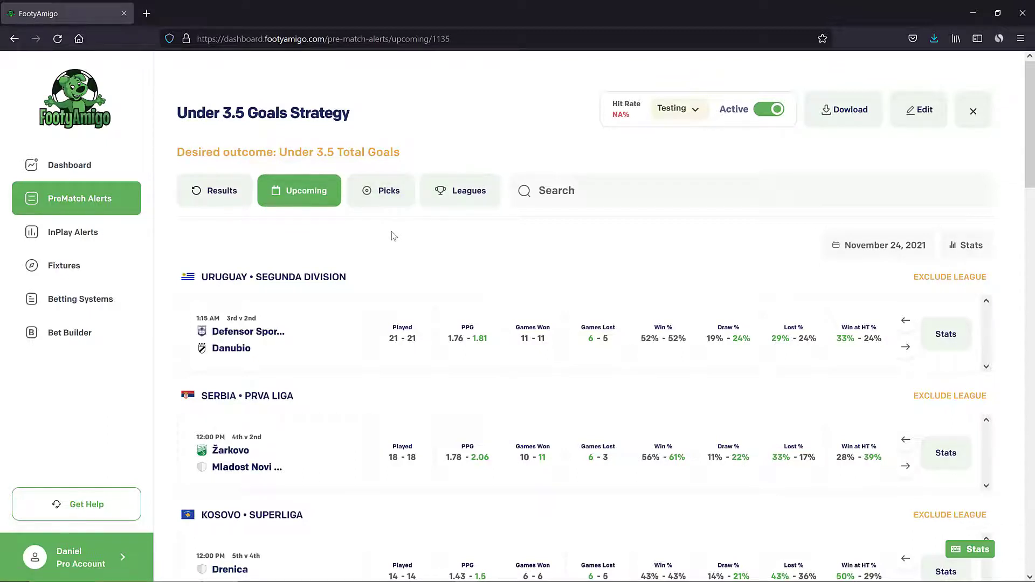
- View the strategy's picked matches from the last 30 days, and check its included and excluded leagues
{"action": "left_click", "coordinate": [380, 191]}
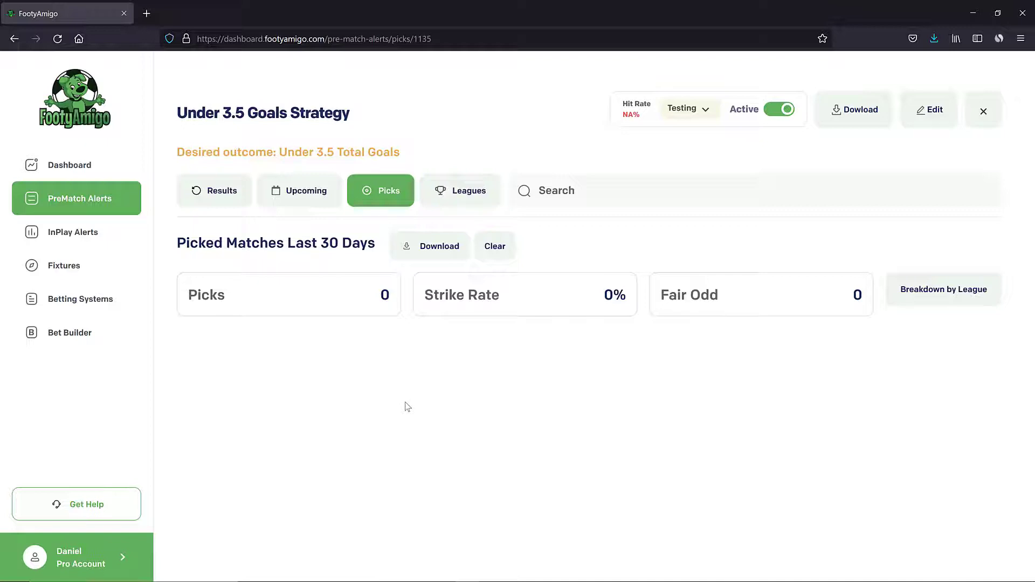
{"action": "left_click", "coordinate": [448, 190]}
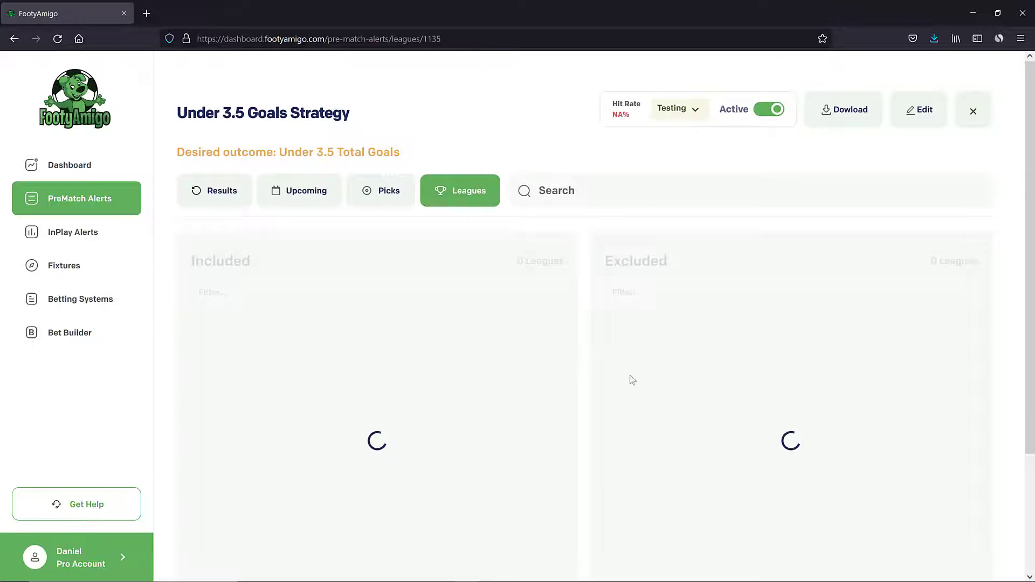
{"action": "scroll", "coordinate": [701, 355], "scroll_direction": "down", "scroll_amount": 2}
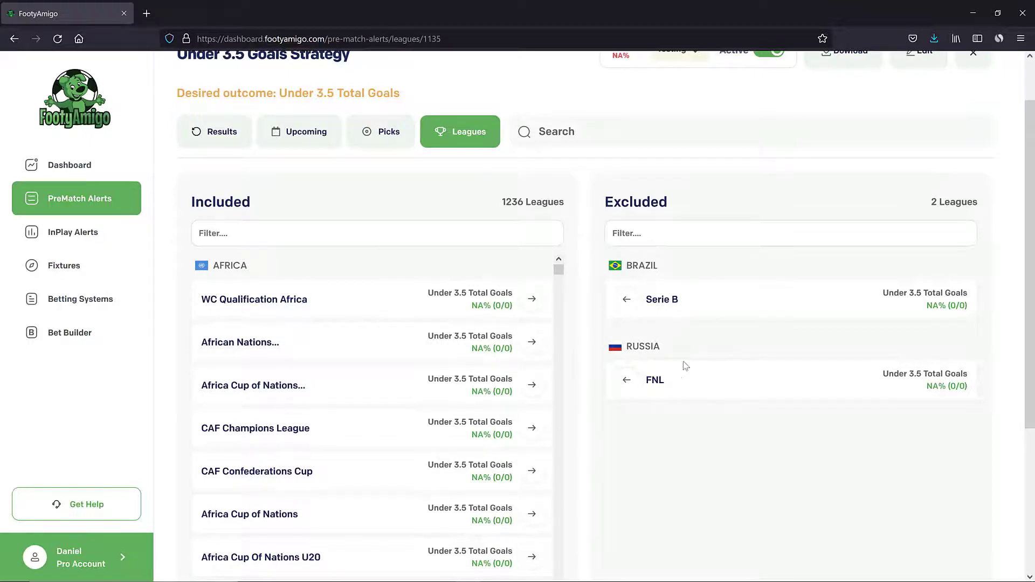
{"action": "scroll", "coordinate": [717, 296], "scroll_direction": "up", "scroll_amount": 2}
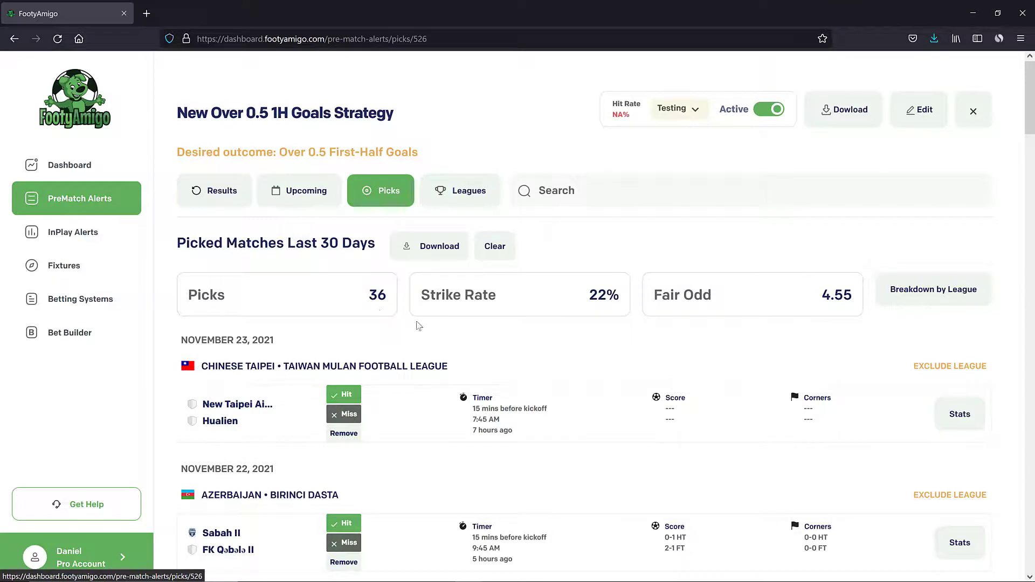
- Look over the picked matches, title and desired outcome of the New Over 0.5 1H Goals Strategy
{"action": "scroll", "coordinate": [441, 339], "scroll_direction": "down", "scroll_amount": 5}
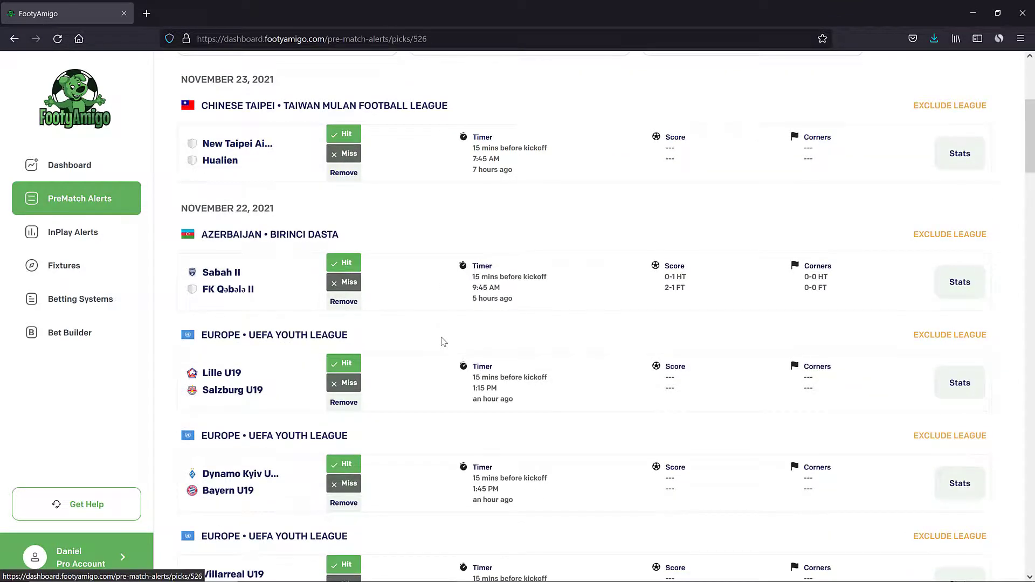
{"action": "scroll", "coordinate": [441, 341], "scroll_direction": "up", "scroll_amount": 5}
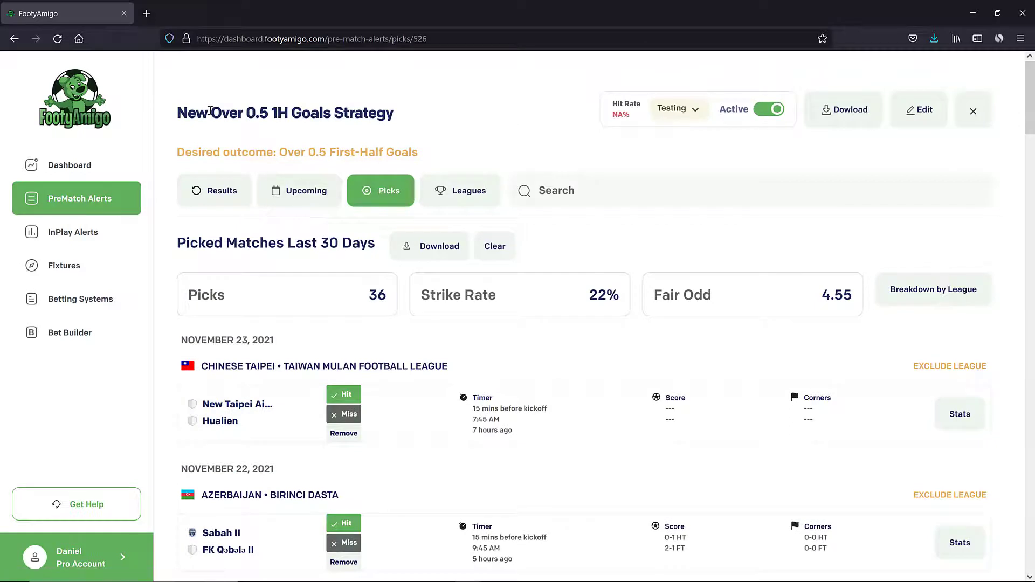
{"action": "left_click_drag", "start_coordinate": [242, 115], "coordinate": [355, 114]}
{"action": "left_click", "coordinate": [437, 139]}
{"action": "left_click_drag", "start_coordinate": [421, 152], "coordinate": [302, 153]}
{"action": "left_click", "coordinate": [455, 150]}
- Mark the November 22, 2021 Sabah II pick in Azerbaijan Birinci Dasta as a hit
{"action": "scroll", "coordinate": [415, 402], "scroll_direction": "down", "scroll_amount": 2}
{"action": "scroll", "coordinate": [415, 403], "scroll_direction": "down", "scroll_amount": 1}
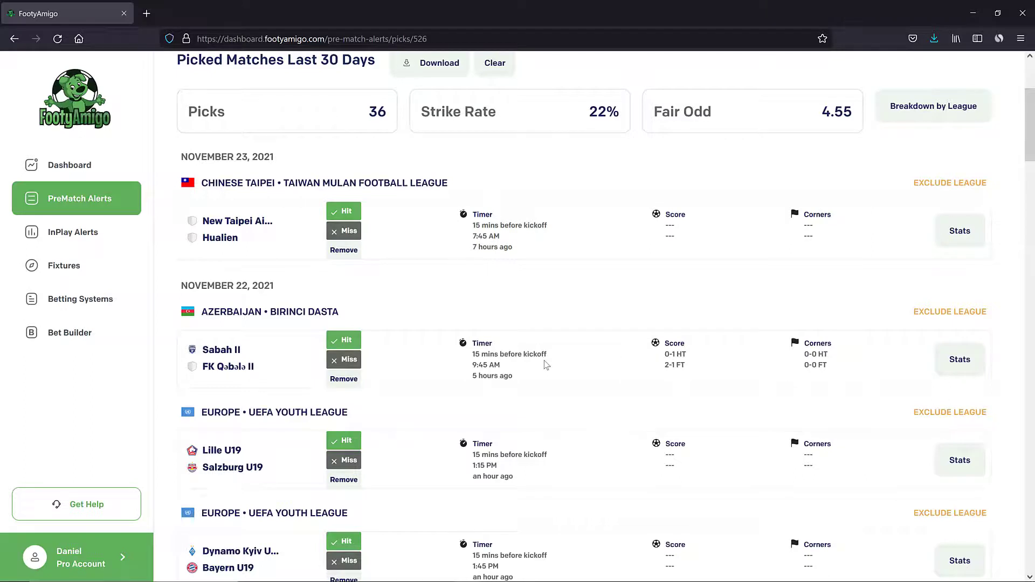
{"action": "left_click", "coordinate": [343, 340]}
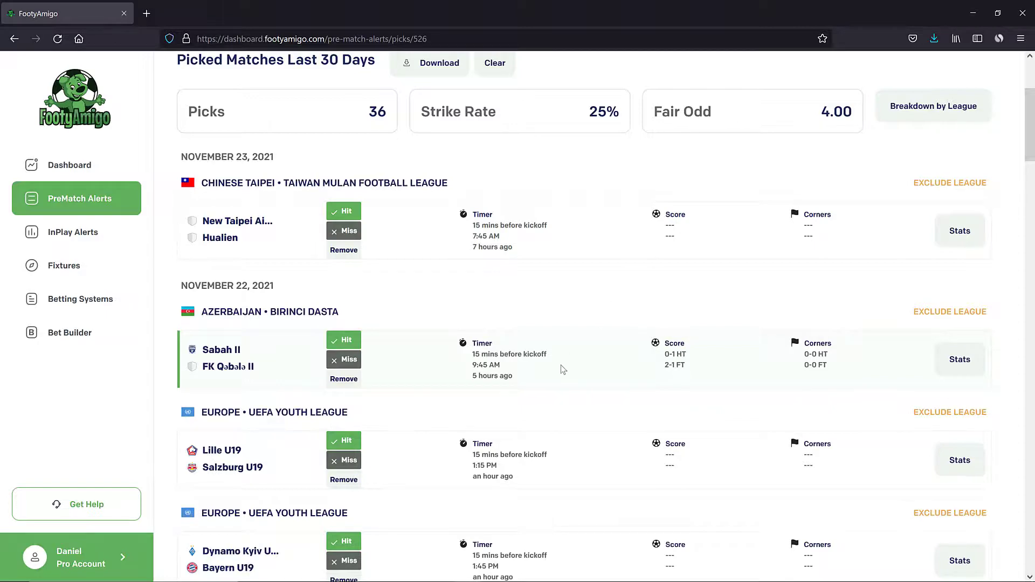
- Check the score of the November 22, 2021 Al-Horgelah v Taliya pick in the Syria Premier League and mark it as a miss
{"action": "scroll", "coordinate": [558, 365], "scroll_direction": "down", "scroll_amount": 2}
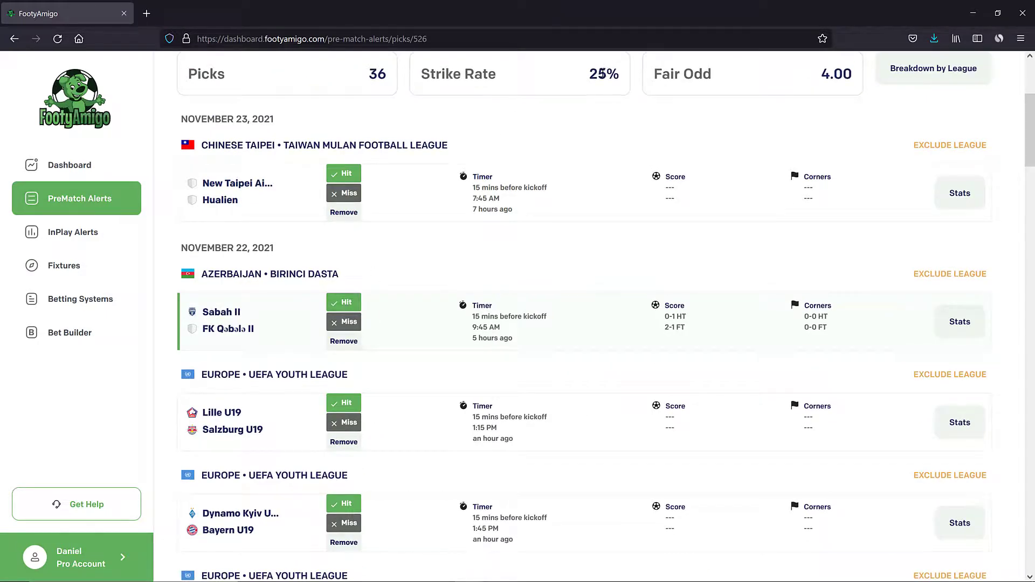
{"action": "scroll", "coordinate": [591, 253], "scroll_direction": "down", "scroll_amount": 5}
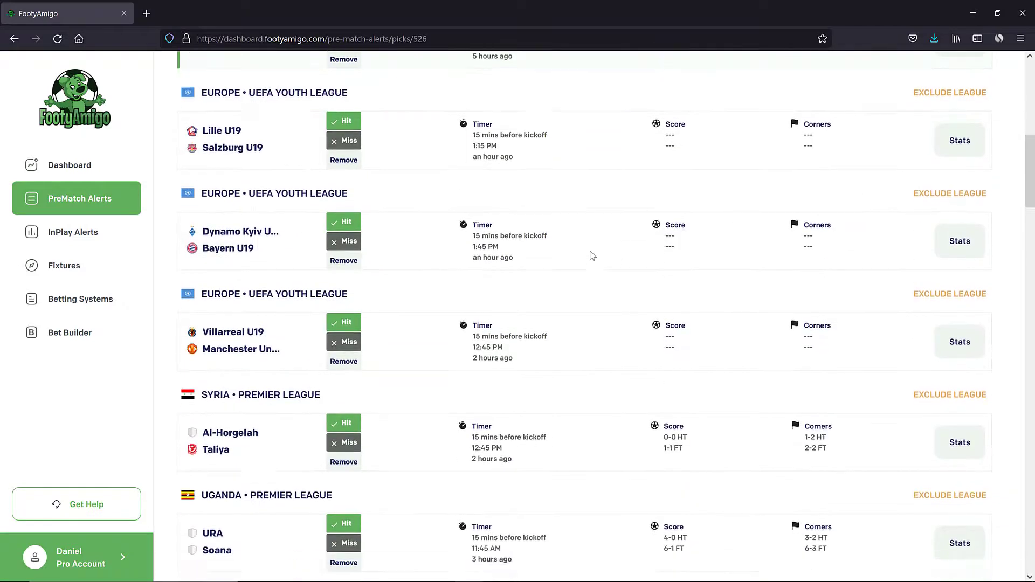
{"action": "scroll", "coordinate": [591, 253], "scroll_direction": "down", "scroll_amount": 1}
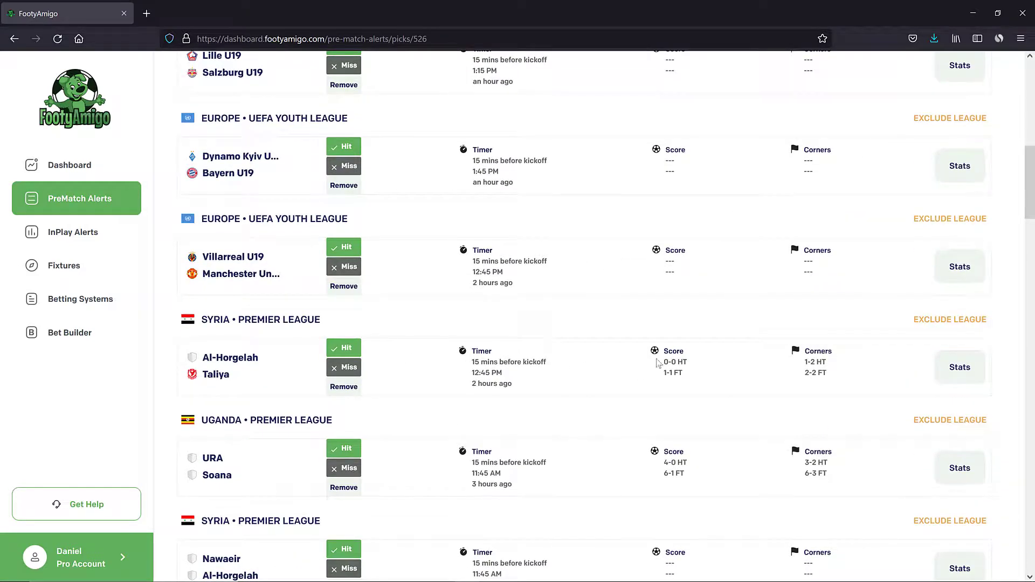
{"action": "left_click_drag", "start_coordinate": [662, 363], "coordinate": [689, 363]}
{"action": "left_click", "coordinate": [628, 373]}
{"action": "left_click", "coordinate": [343, 367]}
- Mark the URA v Soana pick in the Uganda Premier League as a hit and check its half-time score
{"action": "scroll", "coordinate": [445, 414], "scroll_direction": "down", "scroll_amount": 2}
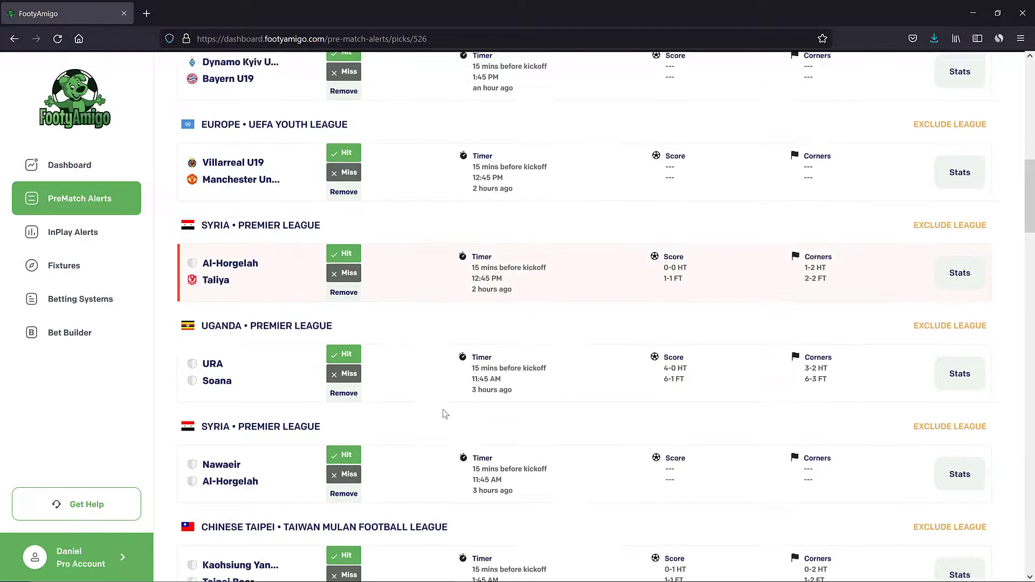
{"action": "left_click", "coordinate": [345, 337]}
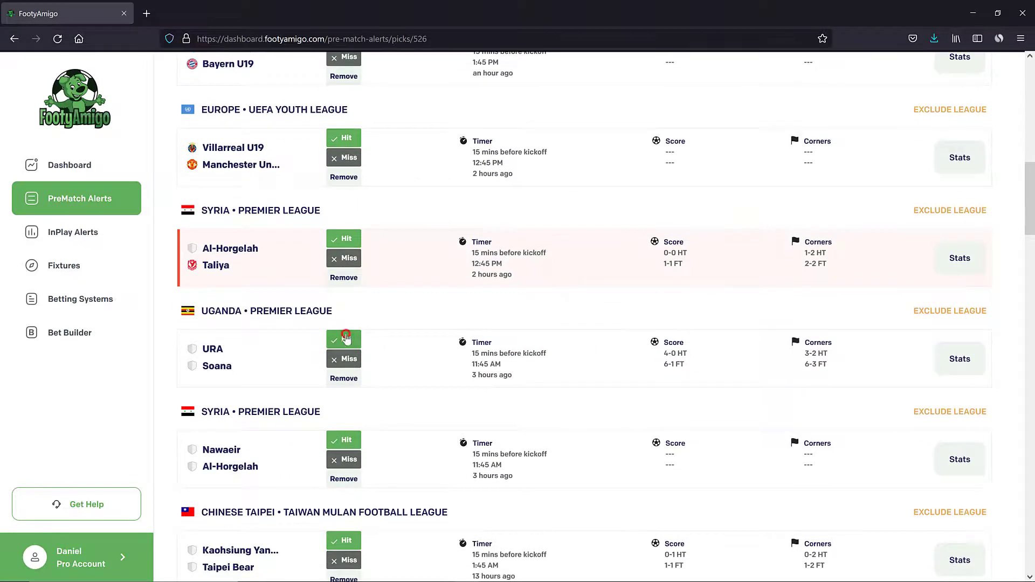
{"action": "left_click_drag", "start_coordinate": [659, 353], "coordinate": [683, 354]}
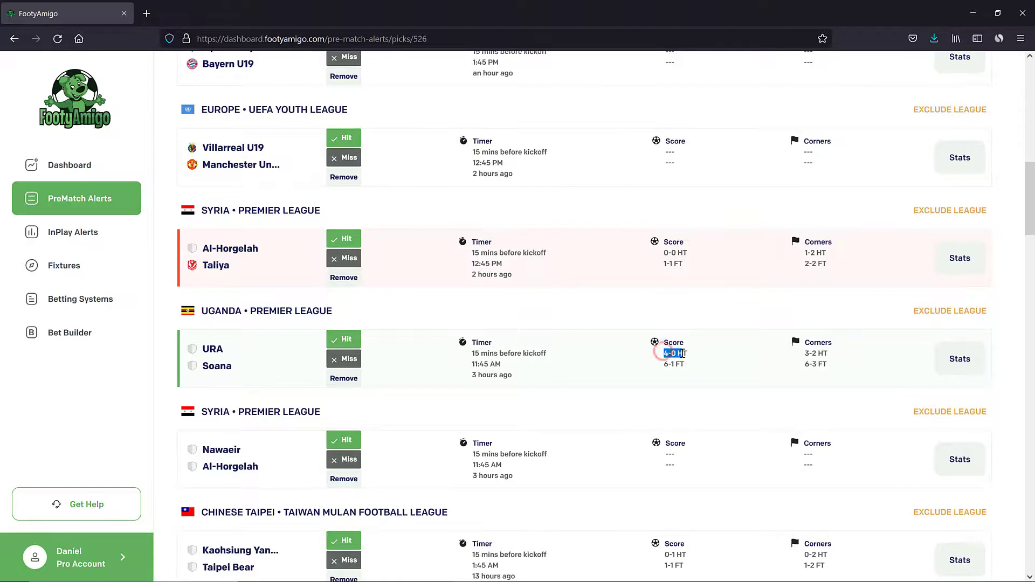
- Mark the Kaohsiung v Taipei Bear, Colima v Catedráticos and Turan v Neftchi II picks as hits
{"action": "scroll", "coordinate": [478, 396], "scroll_direction": "down", "scroll_amount": 2}
{"action": "left_click", "coordinate": [340, 422]}
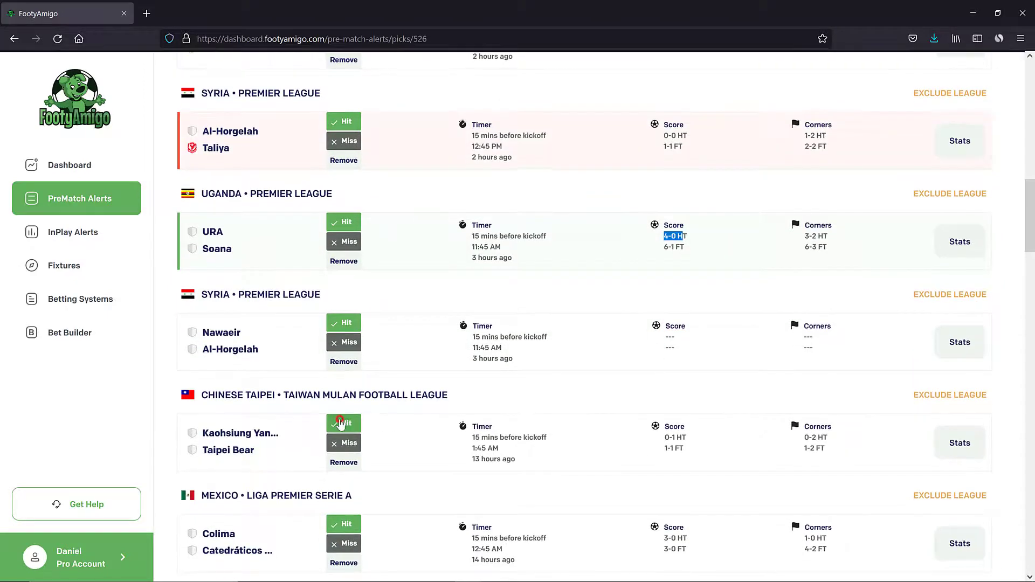
{"action": "scroll", "coordinate": [377, 356], "scroll_direction": "down", "scroll_amount": 3}
{"action": "left_click", "coordinate": [346, 344]}
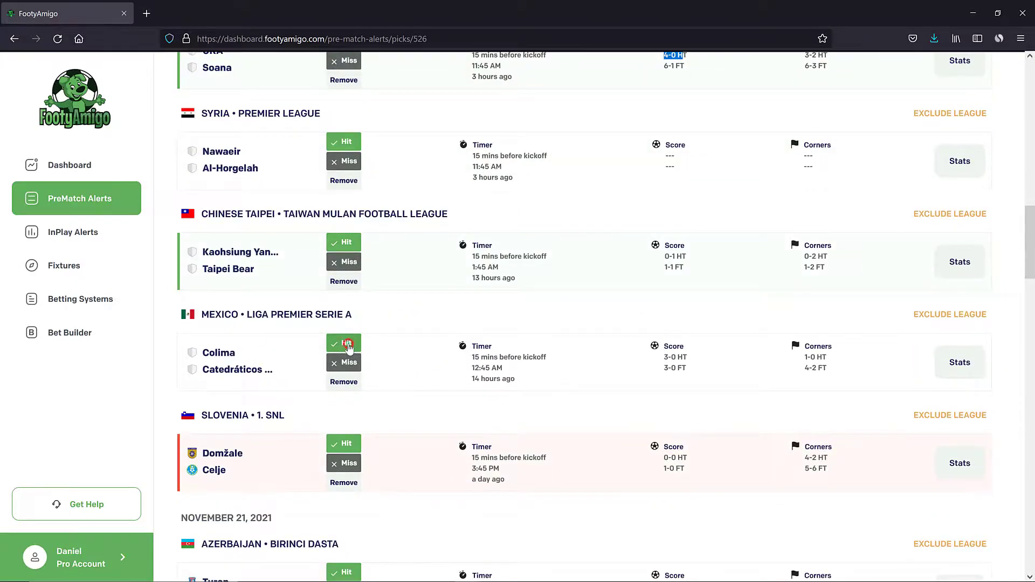
{"action": "scroll", "coordinate": [423, 409], "scroll_direction": "down", "scroll_amount": 5}
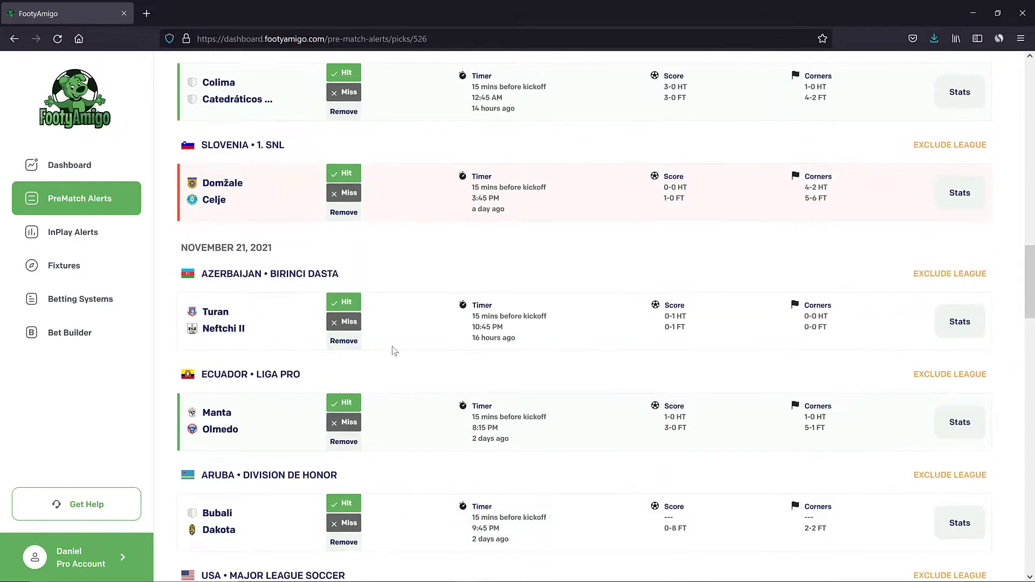
{"action": "left_click", "coordinate": [344, 301]}
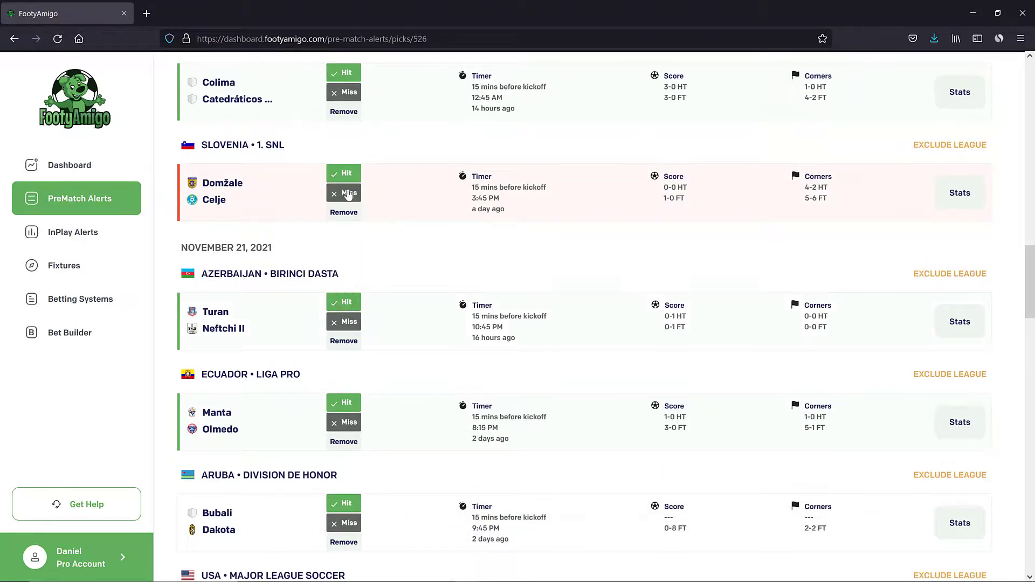
- Review the strategy's updated strike rate and fair odd, and look back over the picks marked as hits and misses
{"action": "scroll", "coordinate": [393, 248], "scroll_direction": "down", "scroll_amount": 1}
{"action": "scroll", "coordinate": [393, 248], "scroll_direction": "up", "scroll_amount": 15}
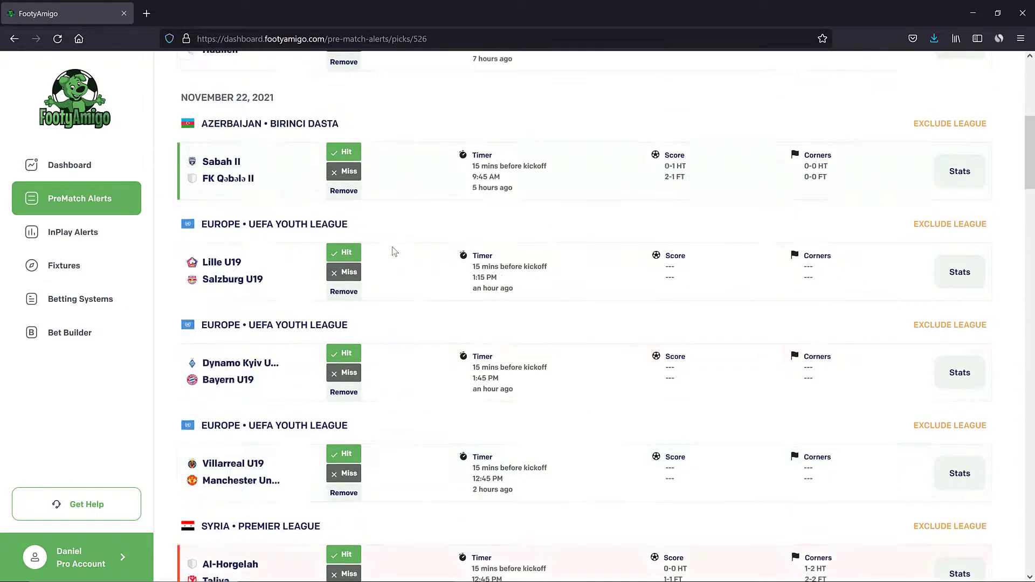
{"action": "scroll", "coordinate": [394, 251], "scroll_direction": "up", "scroll_amount": 7}
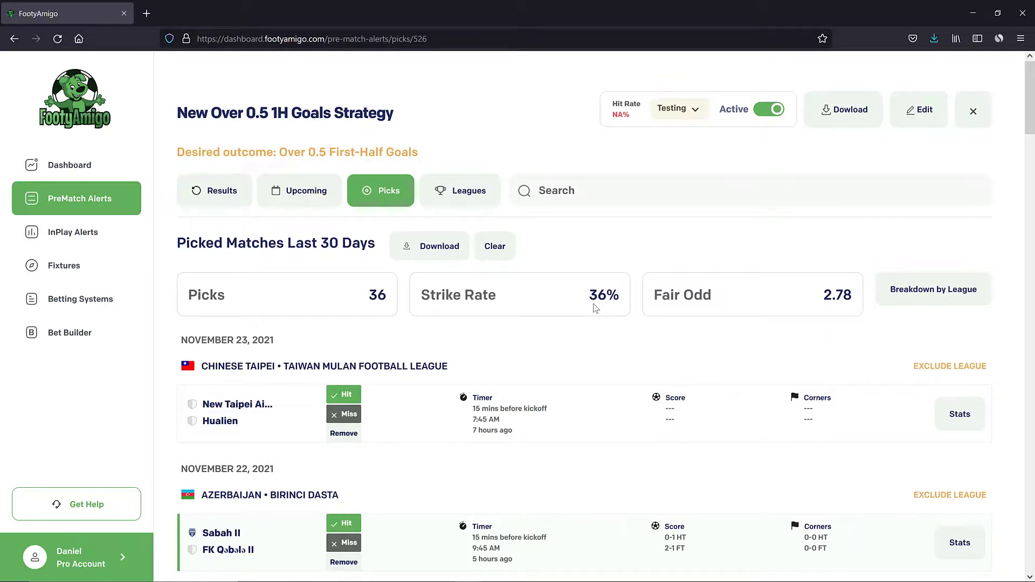
{"action": "scroll", "coordinate": [578, 388], "scroll_direction": "down", "scroll_amount": 3}
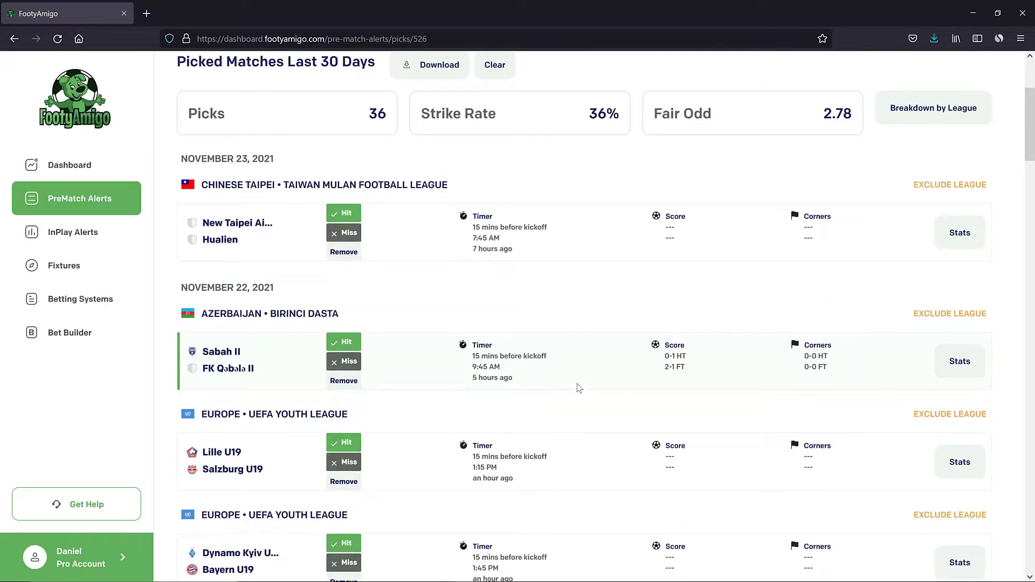
{"action": "scroll", "coordinate": [578, 387], "scroll_direction": "down", "scroll_amount": 10}
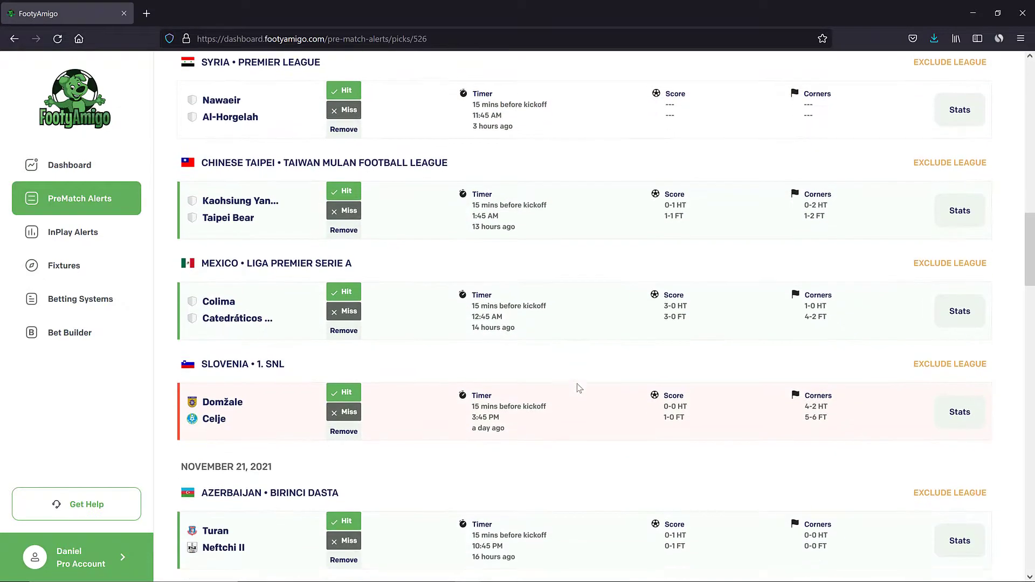
{"action": "scroll", "coordinate": [578, 387], "scroll_direction": "up", "scroll_amount": 13}
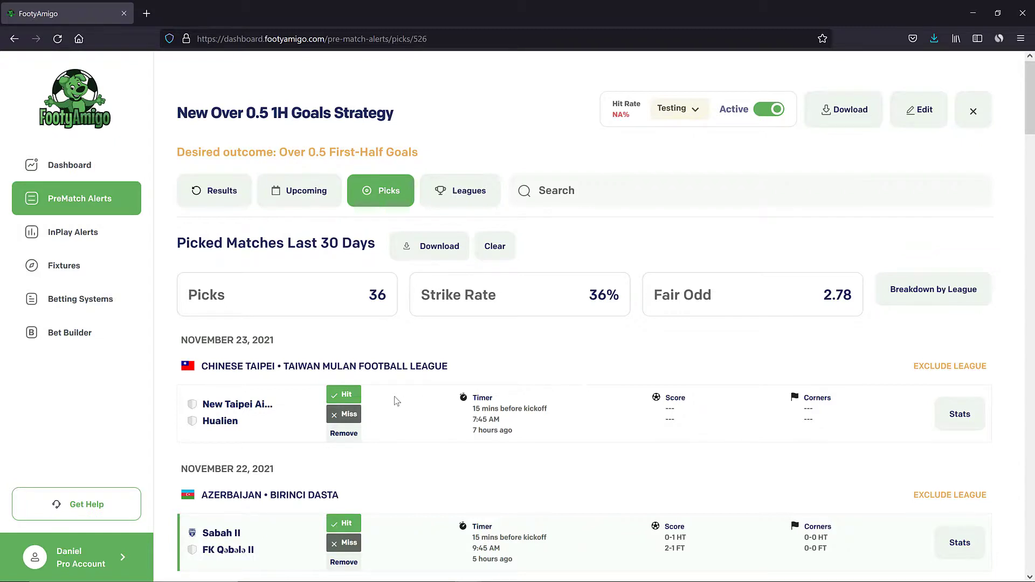
- Return to the PreMatch Alerts strategies overview, open its How It Works video and close it again
{"action": "left_click", "coordinate": [78, 197]}
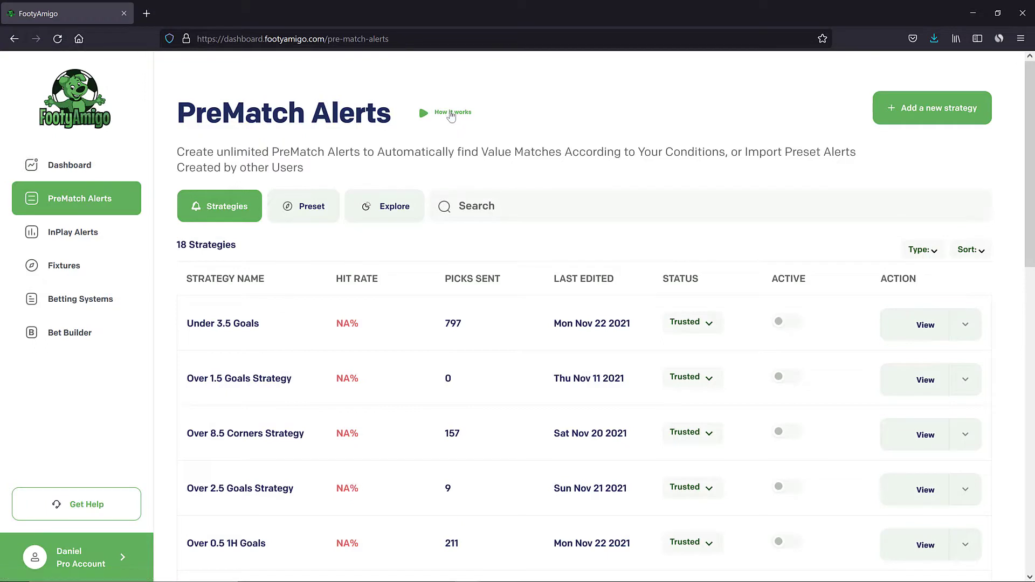
{"action": "left_click", "coordinate": [454, 111]}
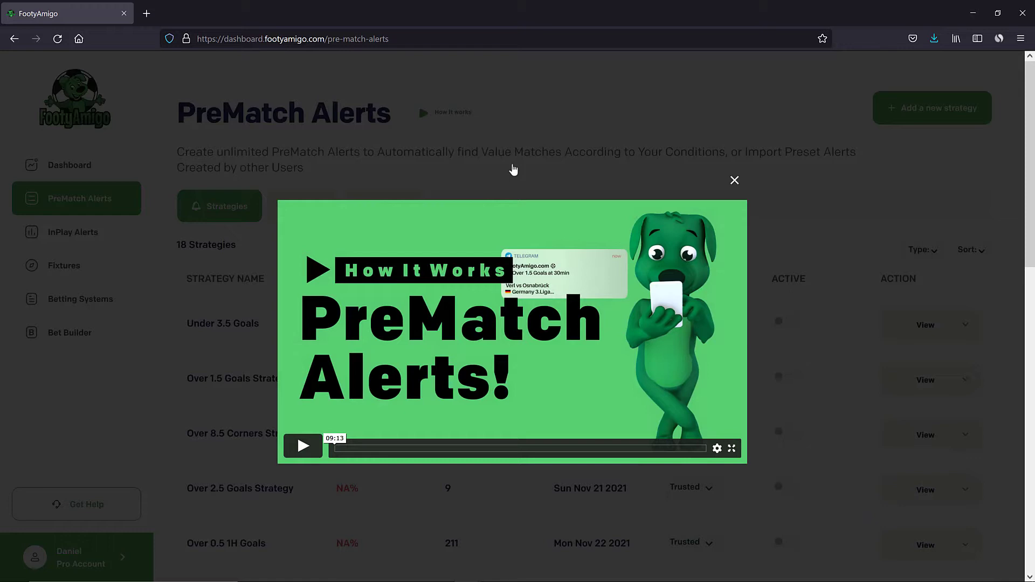
{"action": "left_click", "coordinate": [513, 170]}
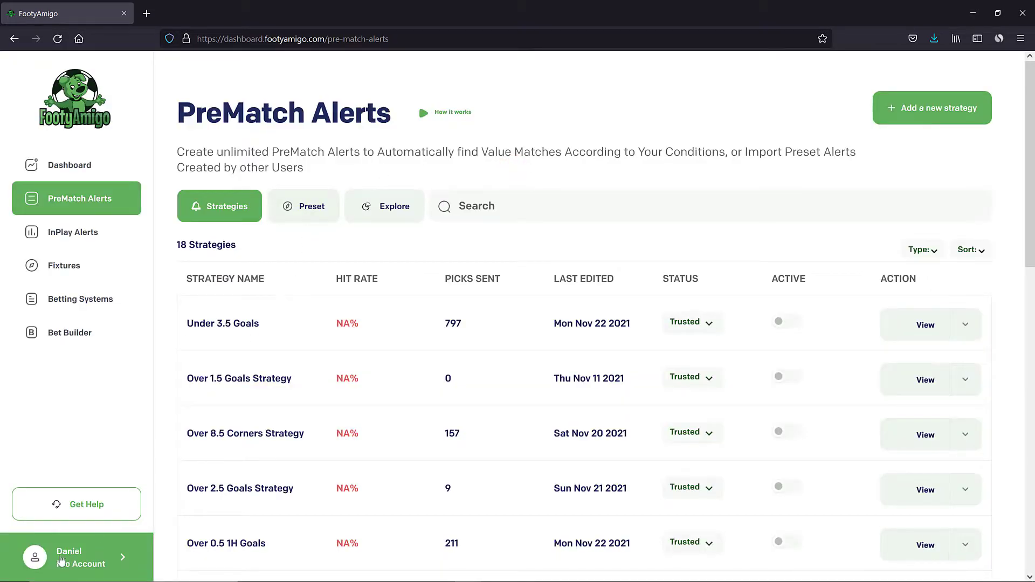
- Open the account profile's Get Help section to view the live chat support options
{"action": "left_click", "coordinate": [56, 558]}
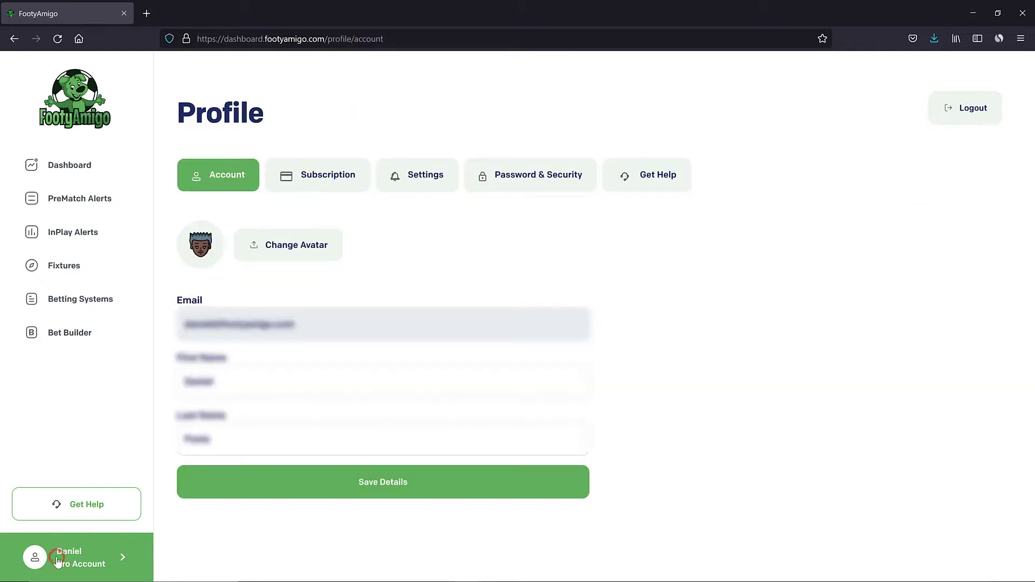
{"action": "left_click", "coordinate": [660, 174]}
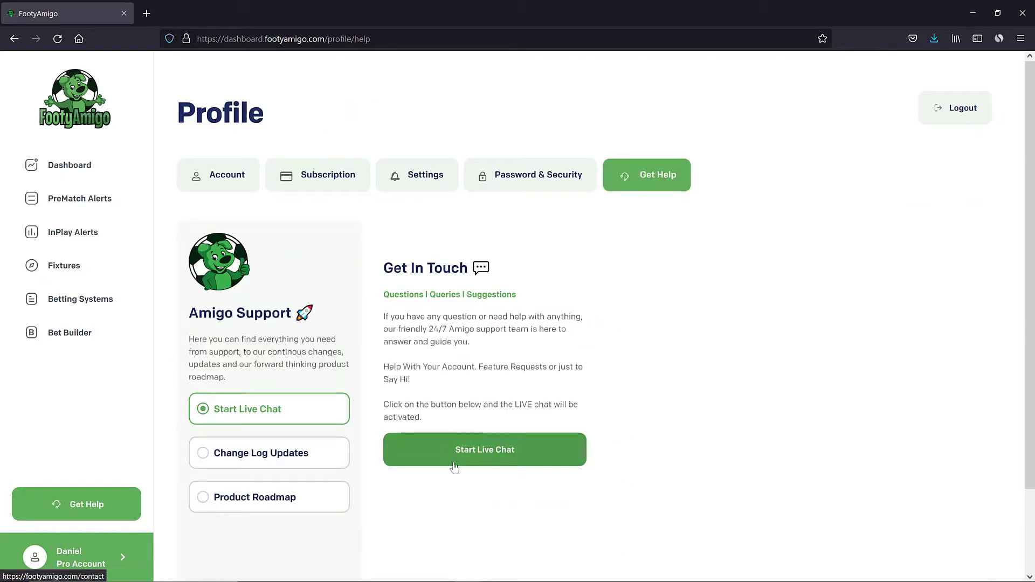